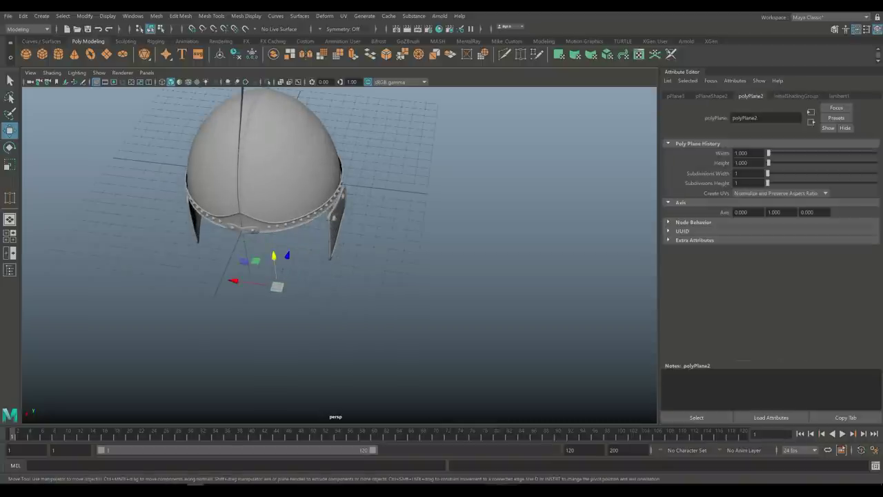
- Enlarge the small polygon plane below the helmet and rotate it upright
key("r")
left_click_drag(276, 286, 321, 287)
key("e")
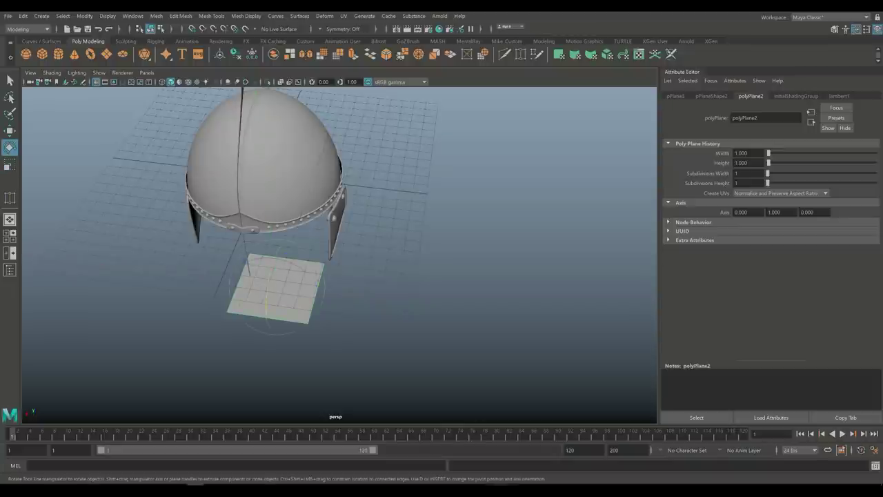
left_click_drag(276, 328, 331, 207)
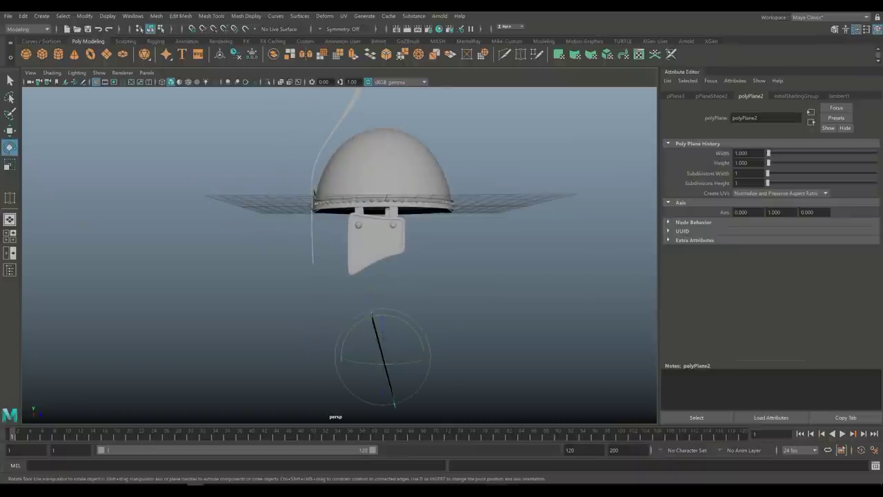
- Move the upright plane to the front of the helmet and align it a little below the brim in the front view
key("w")
left_click_drag(383, 312, 383, 194)
left_click_drag(427, 239, 351, 238)
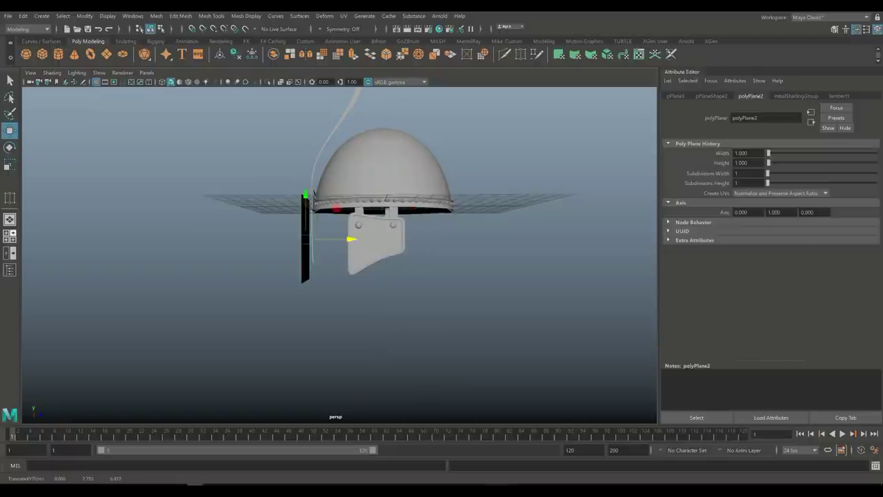
left_click(10, 236)
key("space")
scroll(340, 252, "up", 2)
left_click_drag(367, 135, 366, 197)
- Insert three evenly spaced edge loops in each direction across the plane, using the Multiple edge loops option
right_click(321, 241)
left_click(366, 226)
left_click(247, 15)
mouse_move(211, 15)
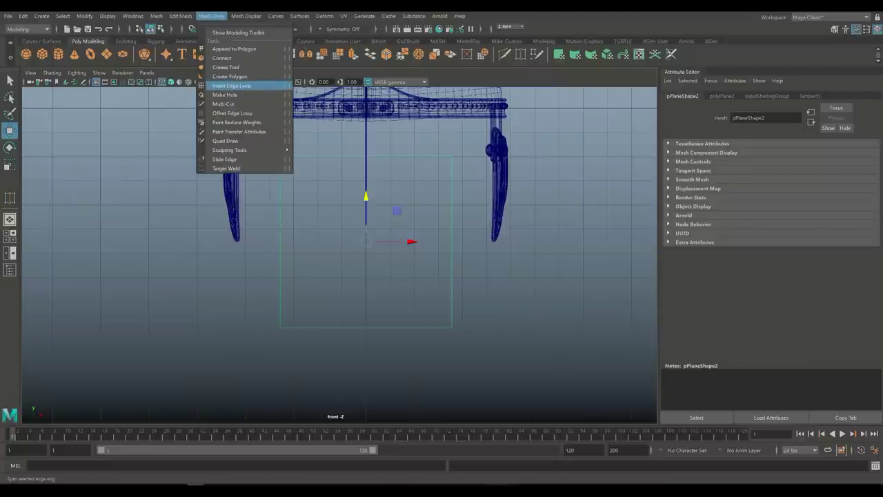
left_click(287, 85)
left_click(287, 224)
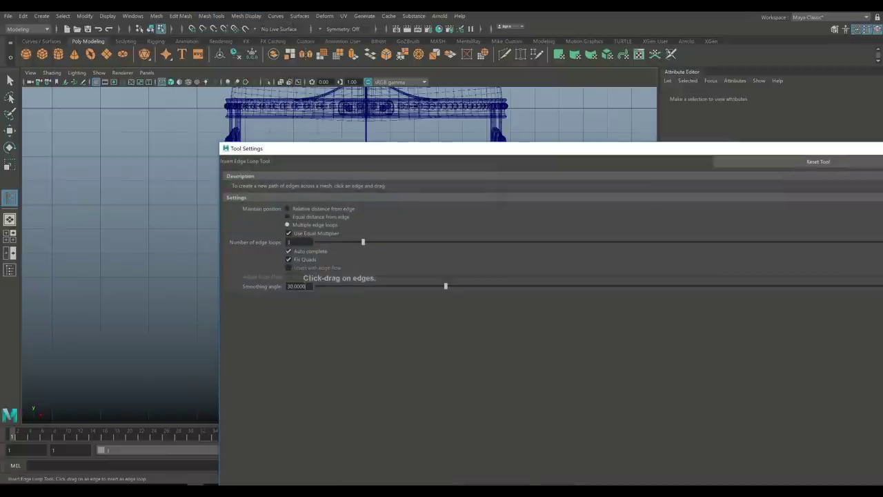
left_click(365, 327)
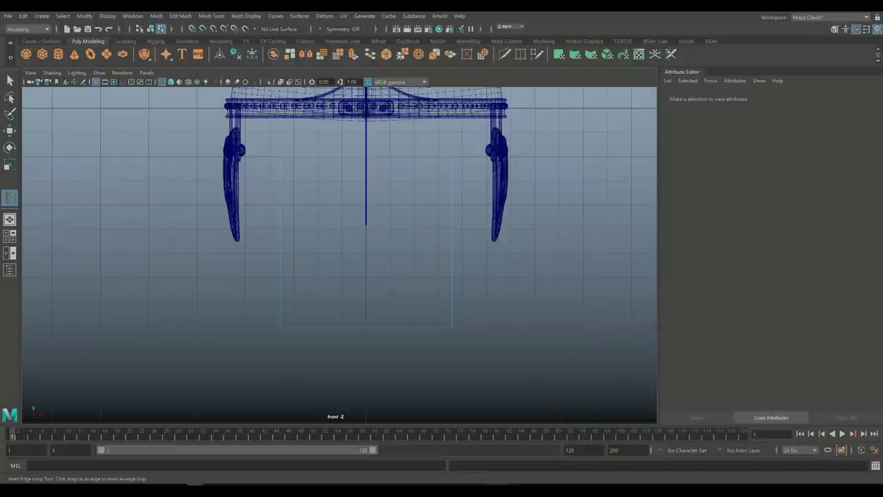
left_click(323, 285)
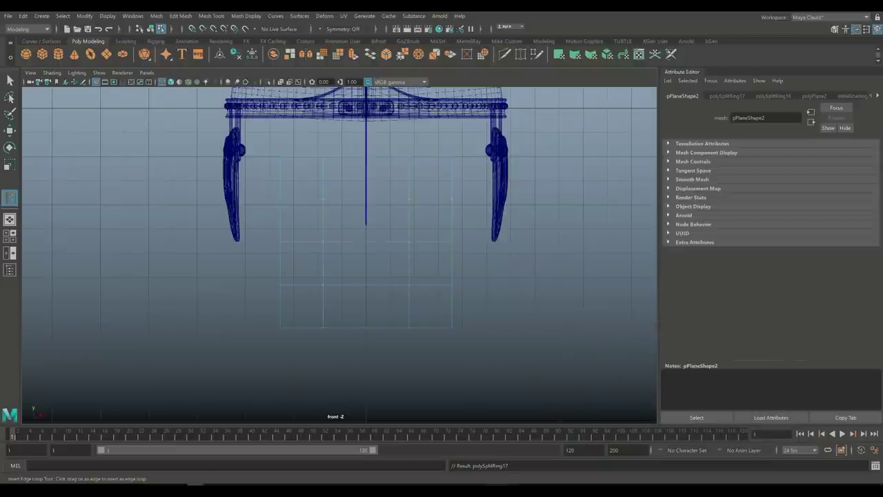
- Scale the subdivided plane wider horizontally between the two cheek guards
key("q")
right_click_drag(322, 182, 317, 160)
key("F8")
key("r")
left_click_drag(406, 241, 407, 241)
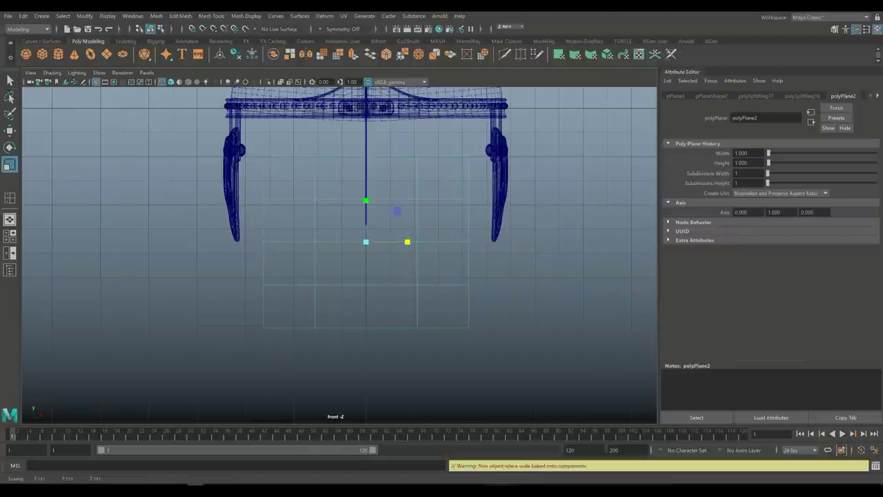
- Raise the plane's two upper corner vertices slightly toward the helmet brim
right_click_drag(285, 156, 241, 154)
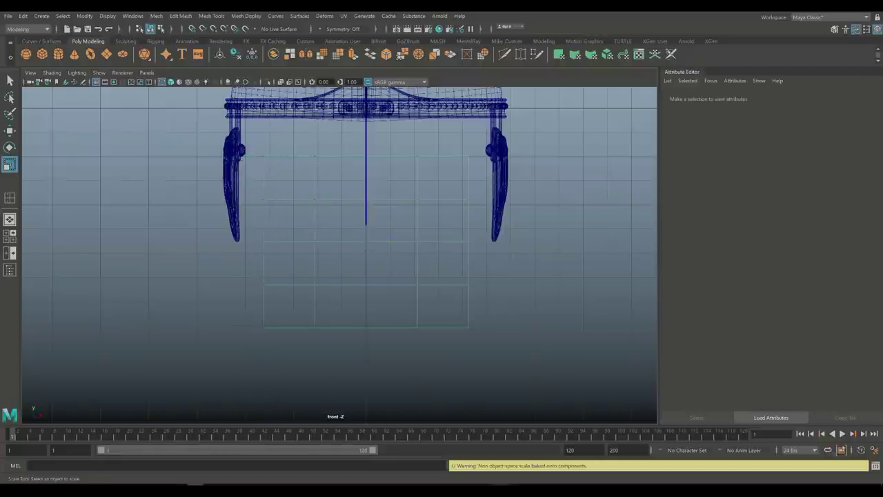
left_click(262, 154)
left_click(469, 156, "shift")
key("w")
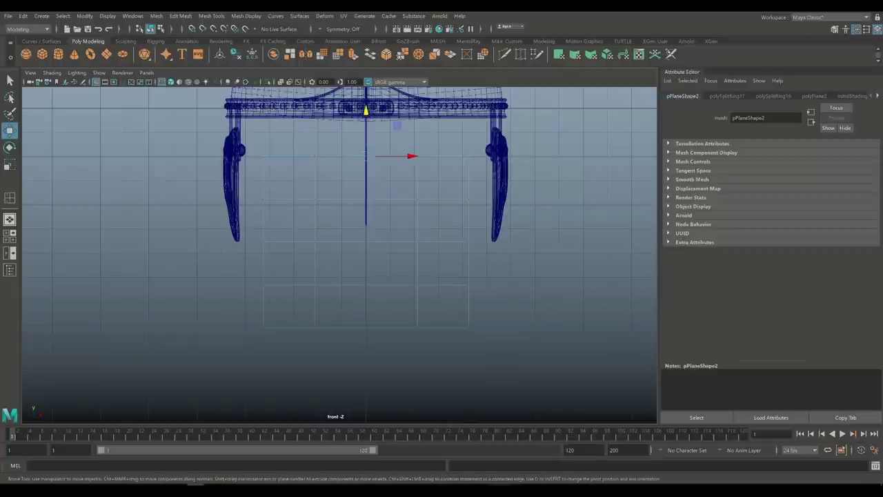
left_click_drag(366, 131, 365, 115)
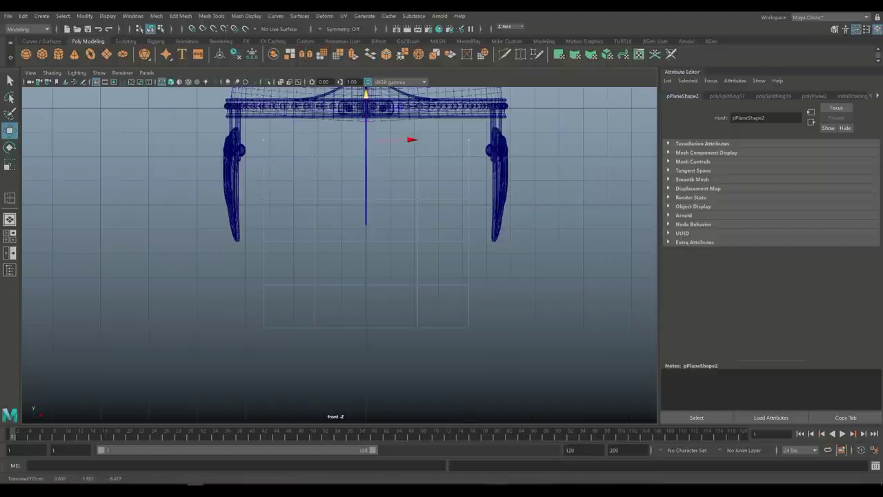
- Lower the top-edge vertices midway between the centre and each corner to form two dips
left_click(313, 155)
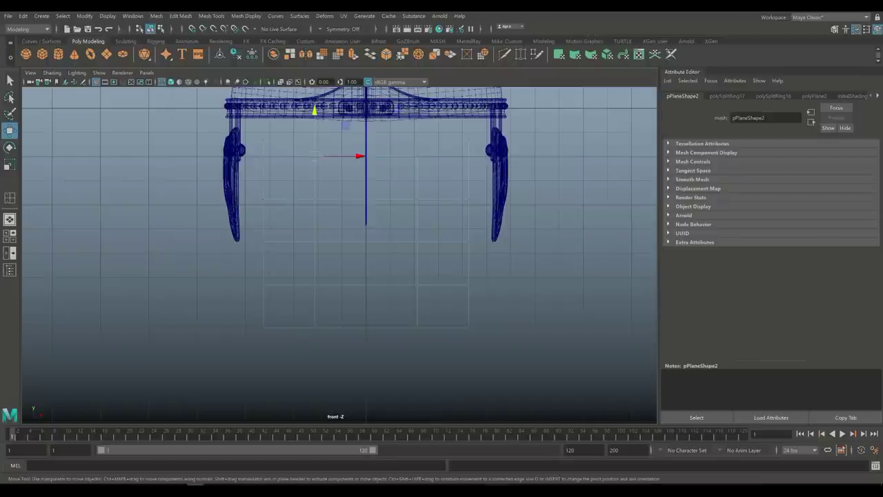
left_click(366, 155)
mouse_move(366, 114)
left_mouse_down()
mouse_move(366, 103)
mouse_move(366, 132)
left_mouse_up()
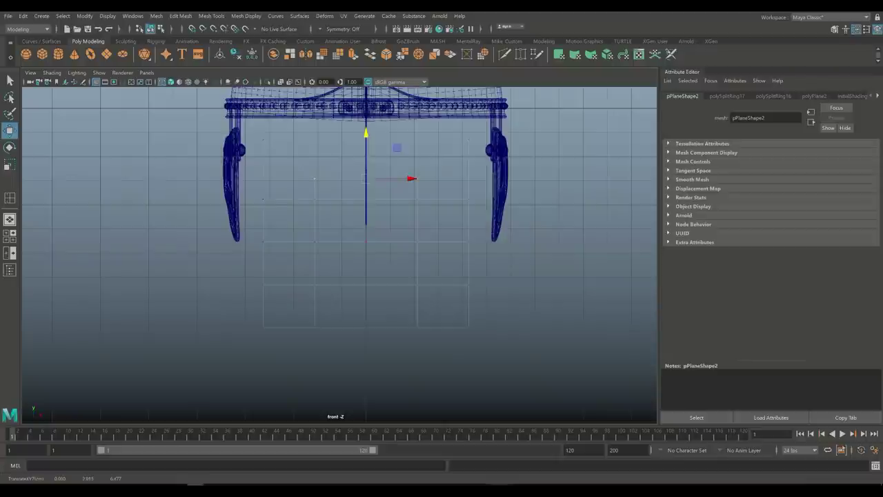
- Raise the outer side vertices below the top corners in successively smaller groups to taper the plane's lower sides
left_click(263, 262)
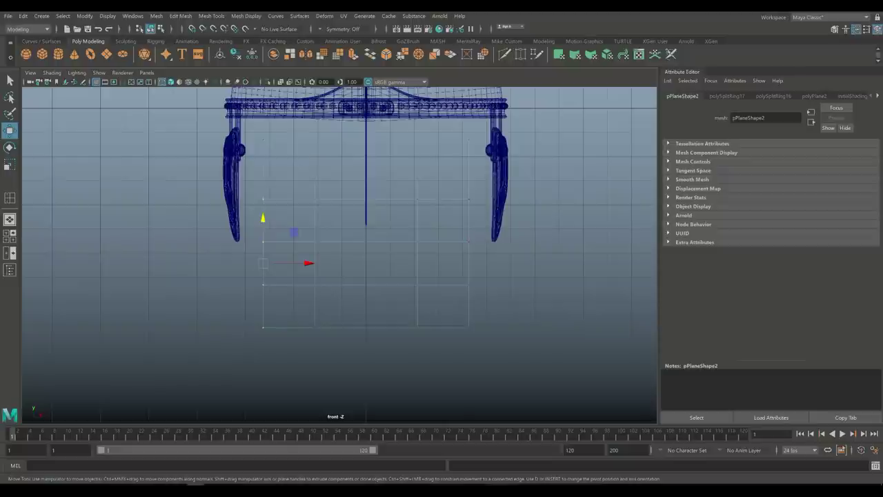
left_click(366, 263)
left_click_drag(366, 218, 365, 179)
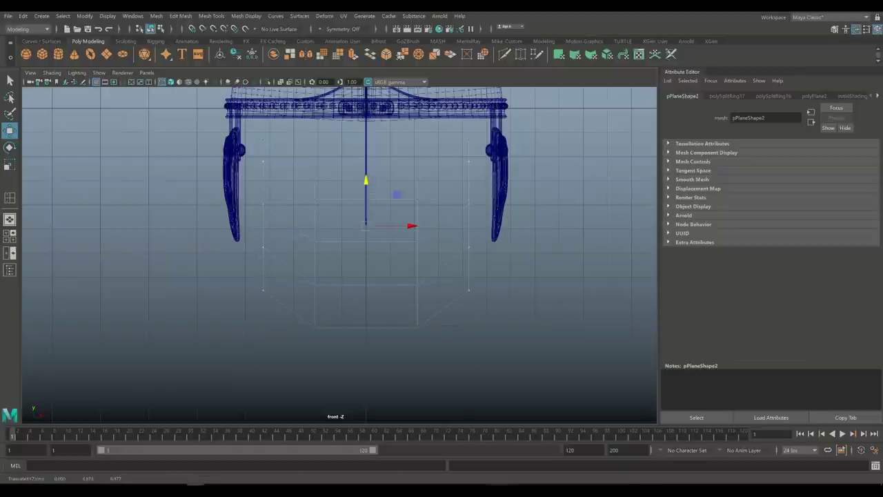
left_click(262, 247)
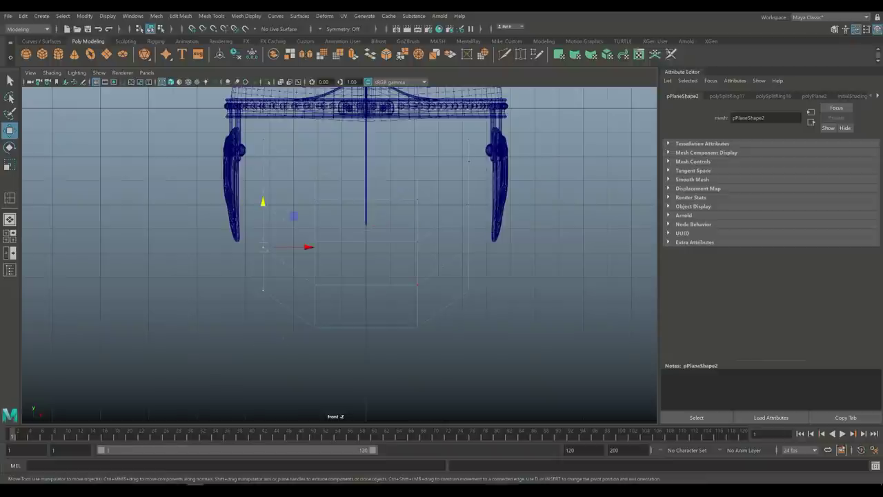
left_click(366, 246)
left_click_drag(366, 203, 366, 178)
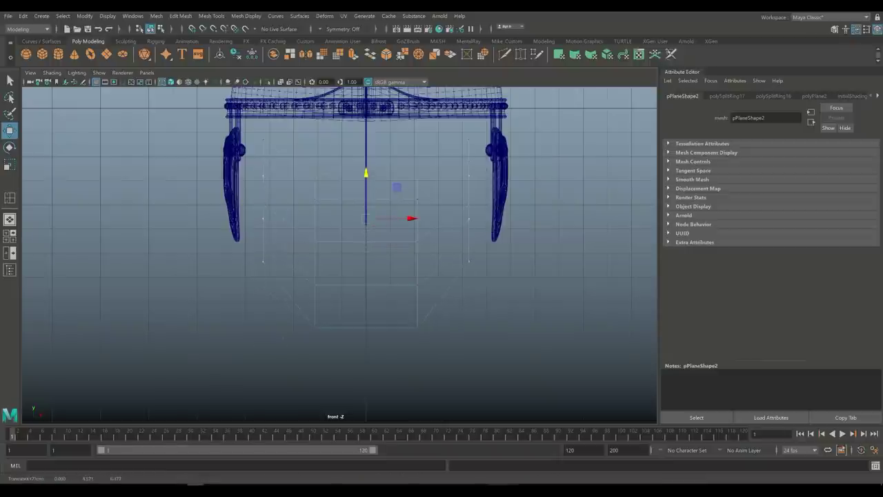
left_click(263, 240)
left_click(366, 240)
left_click_drag(366, 197, 366, 175)
left_click(262, 233)
left_click(365, 233)
left_click_drag(366, 187, 365, 183)
- Pull the plane's bottom centre vertex down to form a point
left_click(366, 327)
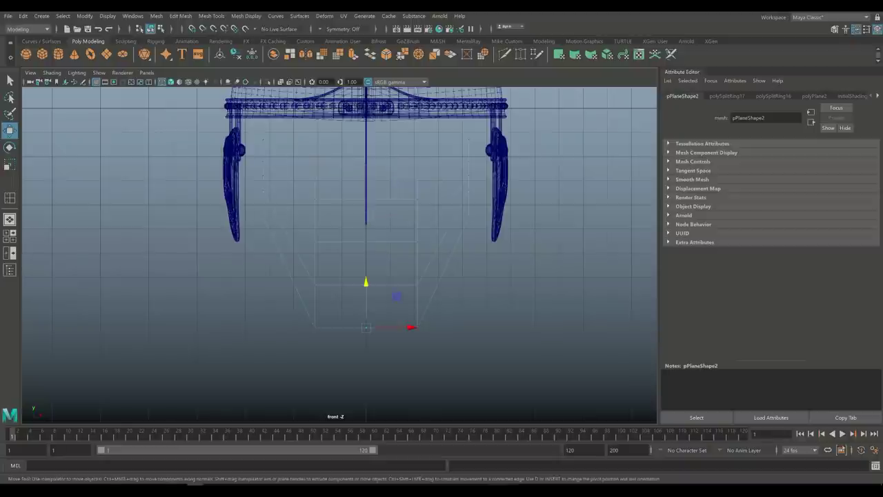
left_click_drag(366, 283, 366, 321)
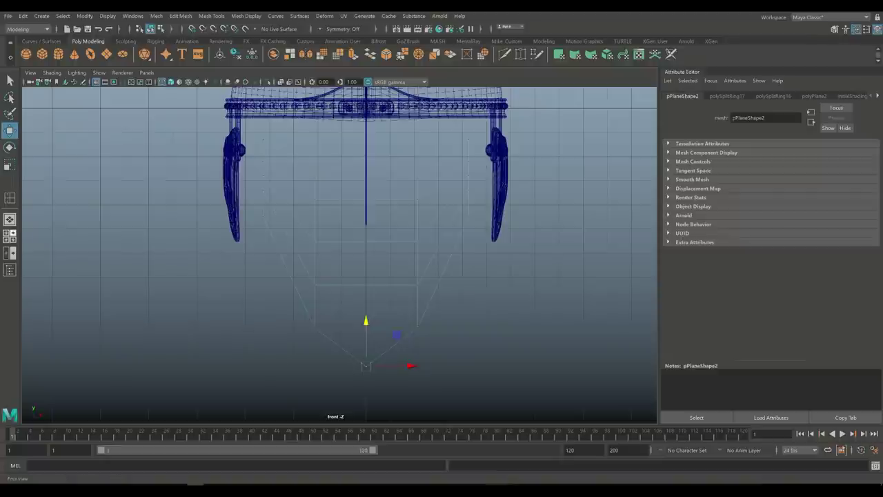
key("space")
key("space")
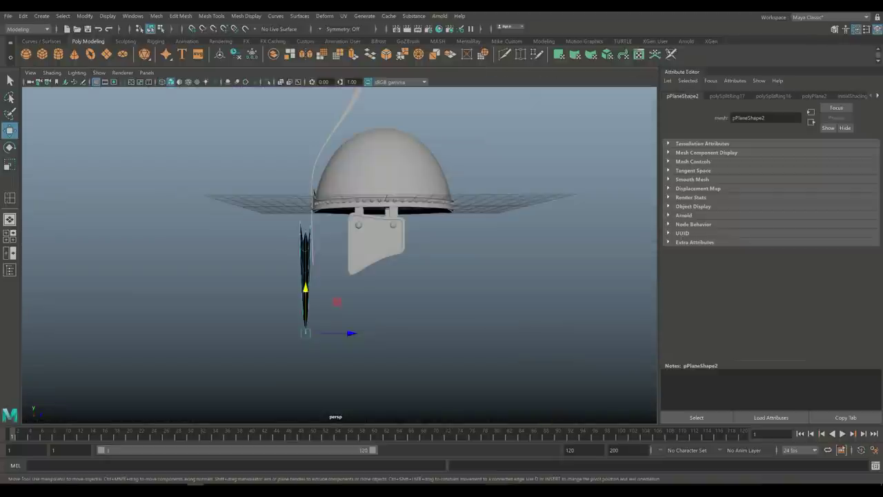
- Move the whole face plate in depth to sit closer under the helmet's front brim
left_click_drag(414, 276, 383, 320, "alt")
right_click_drag(286, 215, 336, 205)
left_click_drag(330, 229, 259, 236)
- Pull the outer side vertices of the face plate back toward the helmet to bend its sides
right_click_drag(131, 227, 88, 226)
left_click(268, 411)
left_click(109, 233)
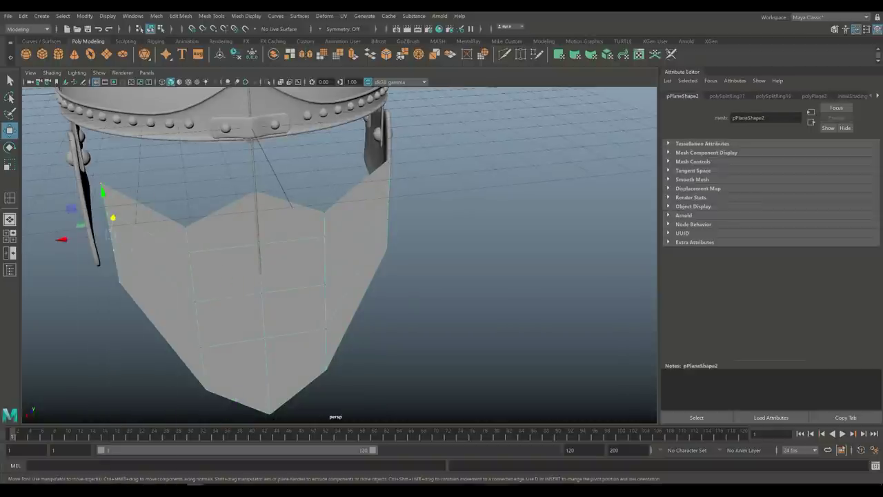
left_click_drag(109, 232, 48, 233, "alt")
mouse_move(268, 260)
left_mouse_down()
mouse_move(200, 258)
mouse_move(272, 261)
left_mouse_up()
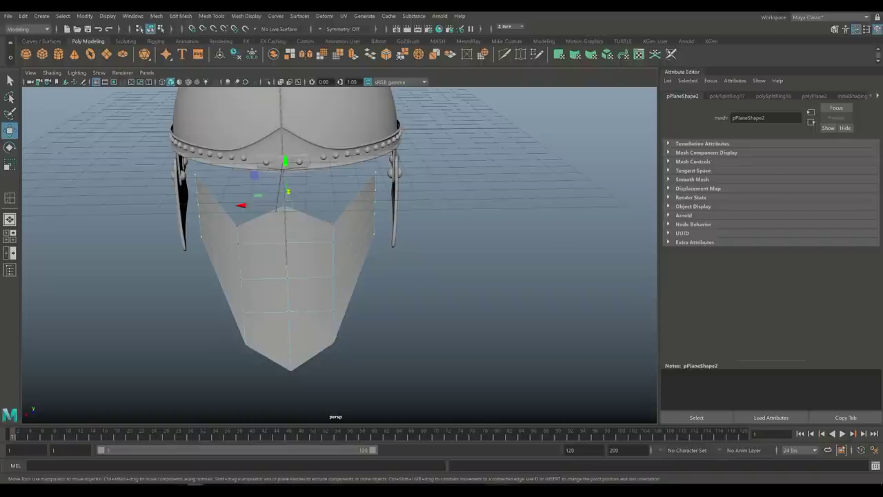
- Push the centre column of vertices forward to give the face plate a central ridge
left_click(241, 277)
left_click(286, 276)
left_click_drag(287, 277, 225, 277, "alt")
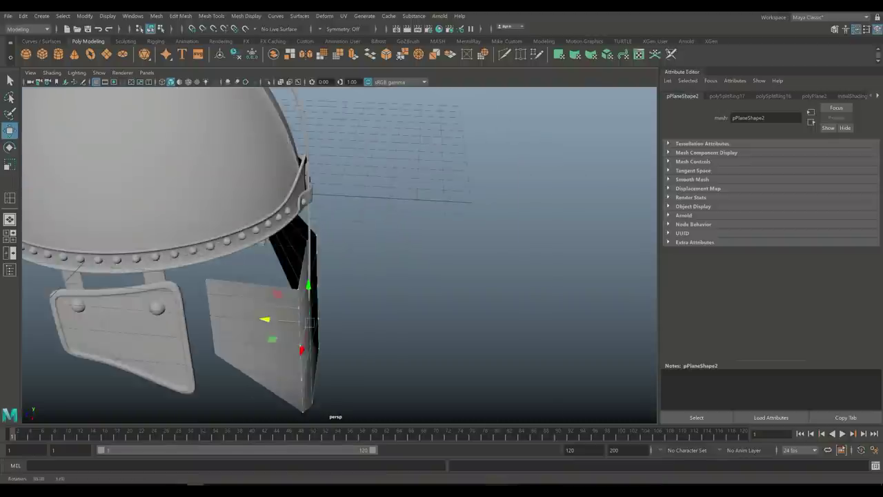
left_click_drag(255, 318, 252, 123)
left_click_drag(228, 251, 230, 319)
scroll(292, 229, "down", 3)
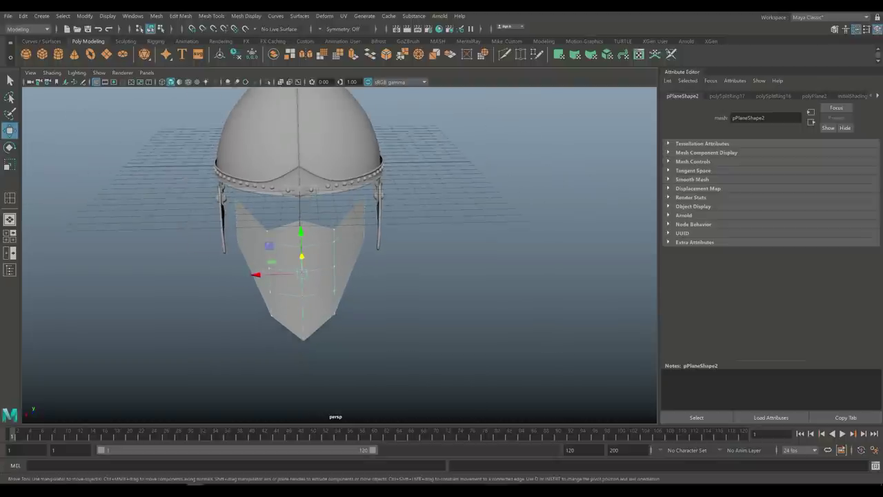
- Extrude the face plate's two bottom edges slightly downward
scroll(292, 229, "up", 3)
left_click_drag(291, 229, 292, 204, "alt")
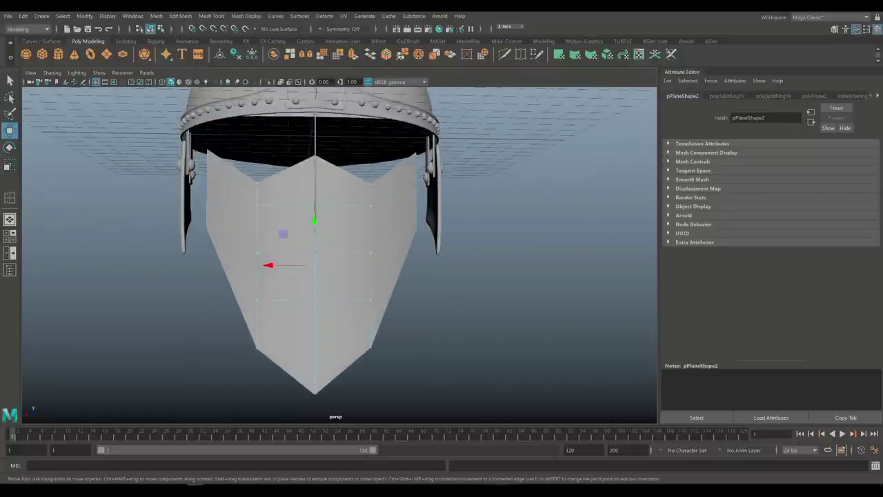
right_click_drag(314, 266, 340, 214)
left_click(343, 371)
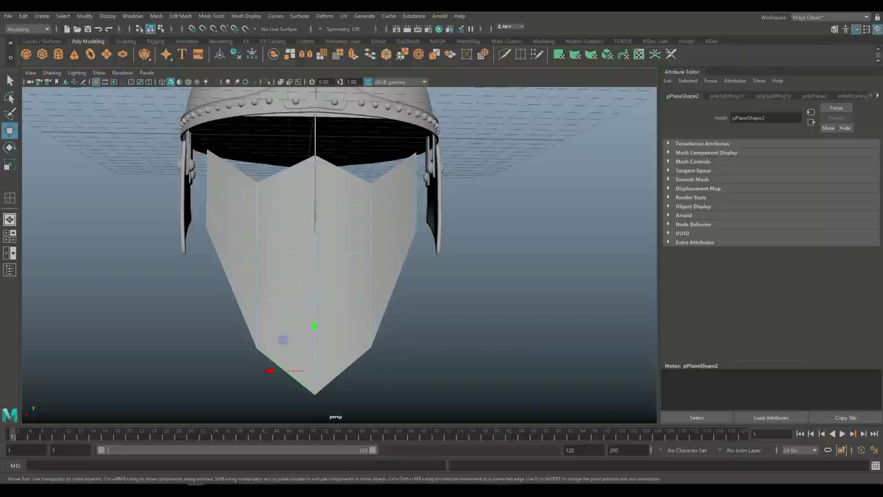
key("ctrl+e")
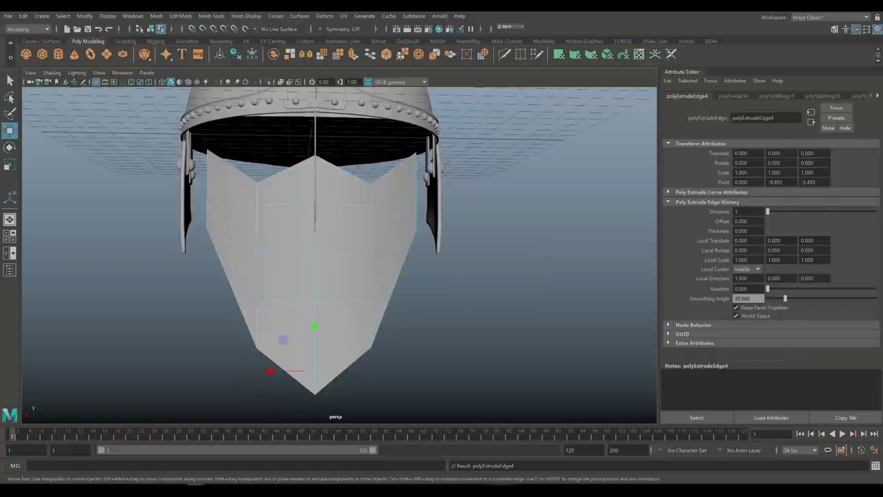
left_click_drag(314, 324, 314, 334)
- Extrude the bottom edges downward again and scale them wider horizontally into a flared base
key("ctrl+e")
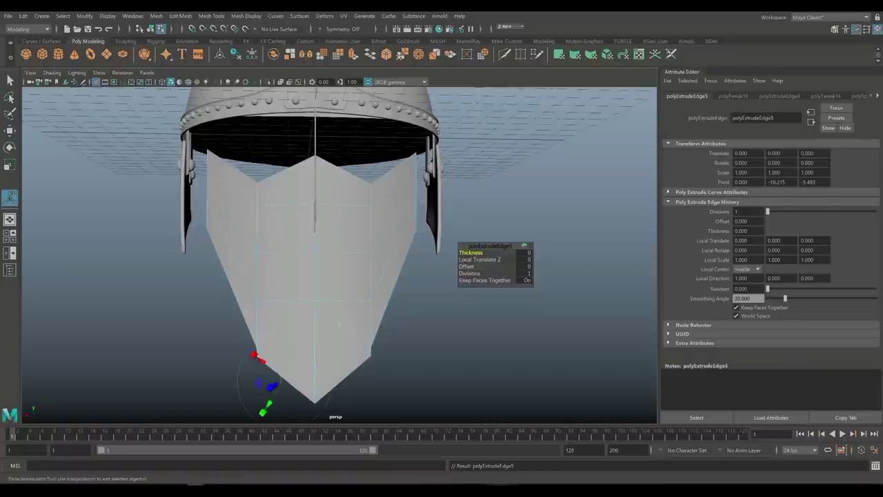
left_click_drag(314, 333, 313, 347)
key("r")
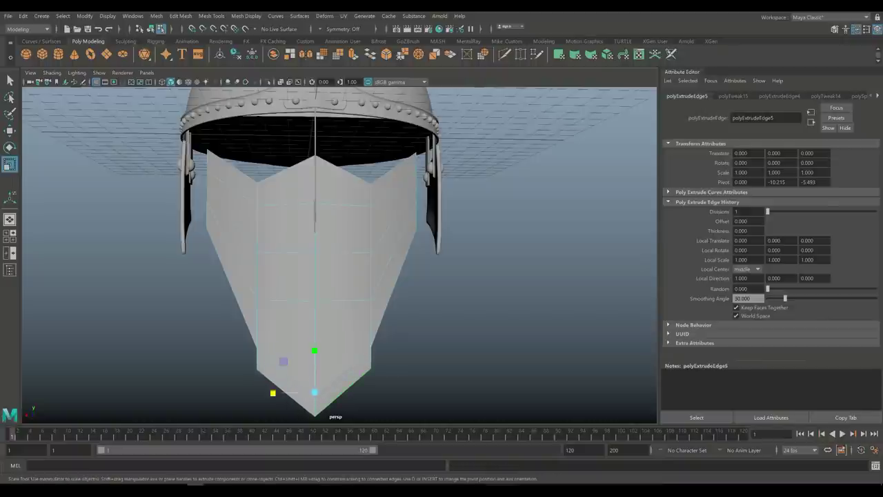
left_click_drag(273, 393, 246, 393)
- Pull the flared base's centre vertex down into a sharper point, and raise the whole lower edge
left_click_drag(331, 262, 345, 234, "alt")
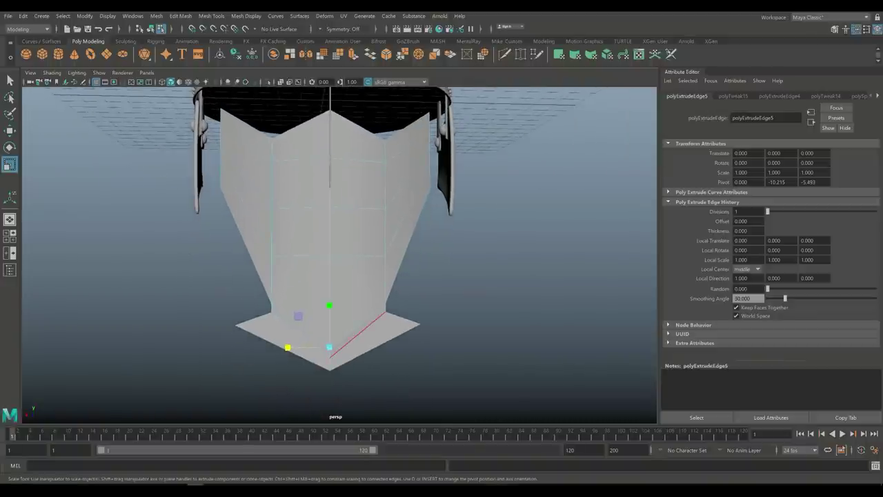
key("w")
mouse_move(329, 304)
left_mouse_down()
mouse_move(329, 288)
mouse_move(329, 304)
left_mouse_up()
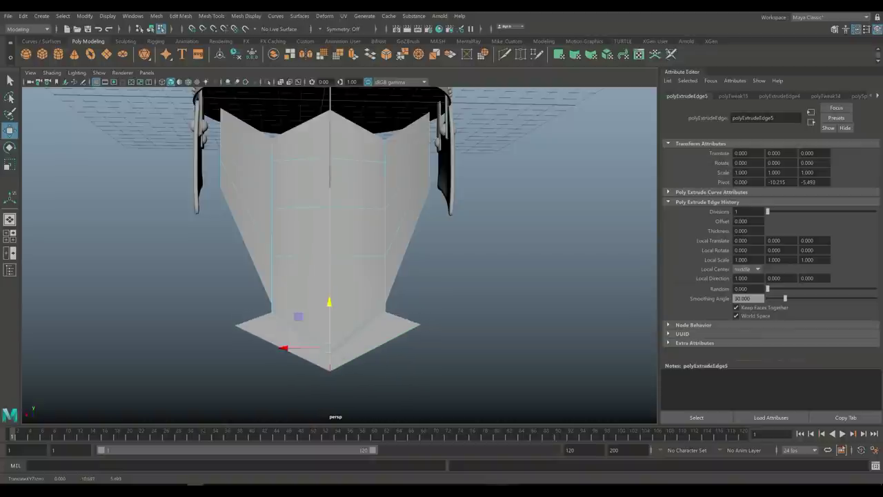
right_click_drag(327, 242, 283, 241)
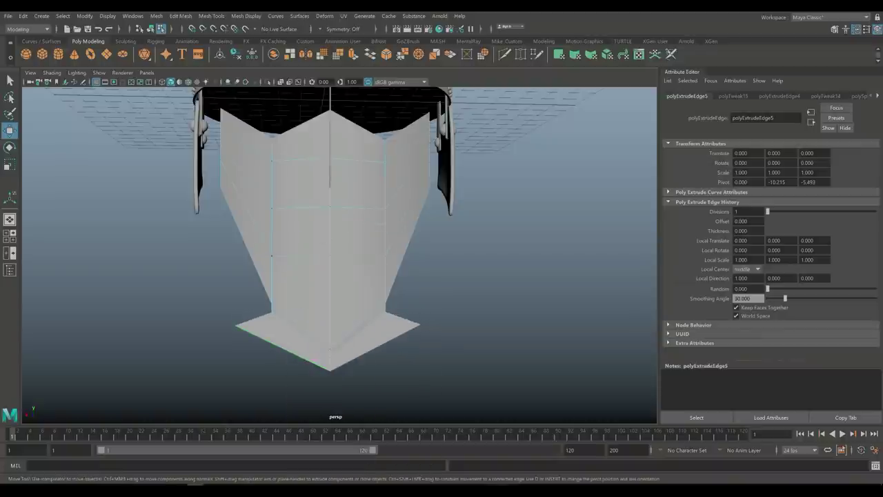
left_click(329, 370)
left_click_drag(329, 323, 330, 355)
left_click(329, 361)
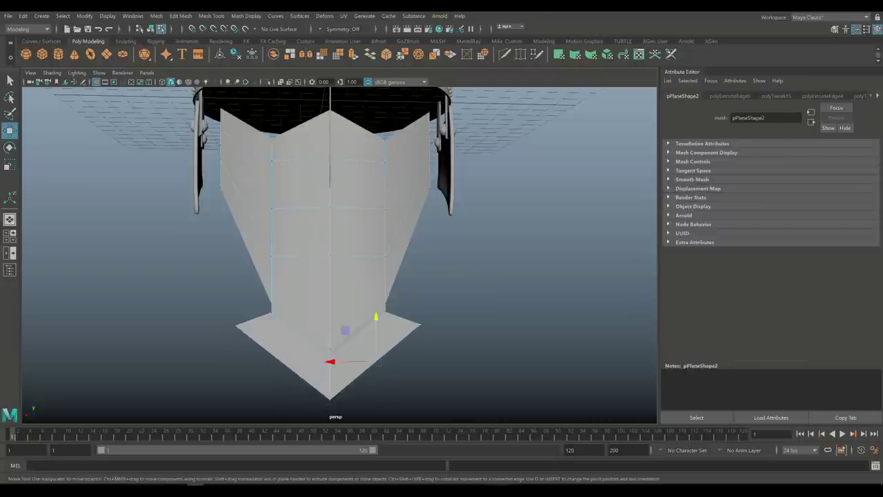
left_click_drag(329, 316, 329, 297)
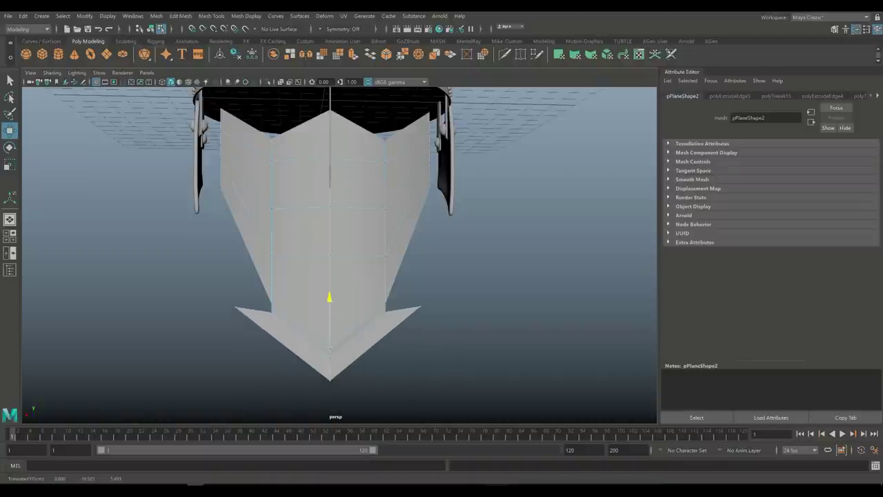
- Adjust the depth of the flared base's lower edge relative to the face plate
left_click_drag(345, 241, 376, 202, "alt")
mouse_move(308, 300)
left_mouse_down()
mouse_move(327, 256)
mouse_move(283, 287)
mouse_move(298, 288)
mouse_move(283, 282)
mouse_move(296, 298)
left_mouse_up()
scroll(295, 287, "up", 3)
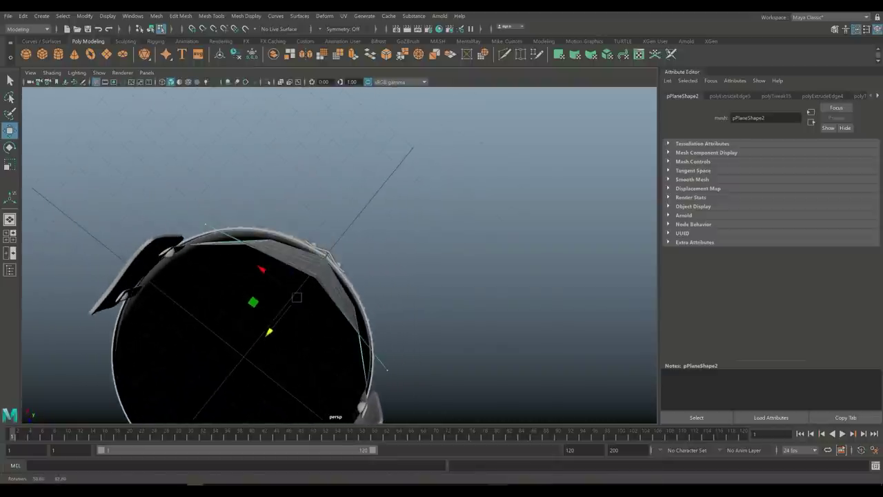
- Shift the flared base's outer tip vertices in depth toward the cheek guards to follow the helmet's curve
left_click_drag(270, 332, 358, 276)
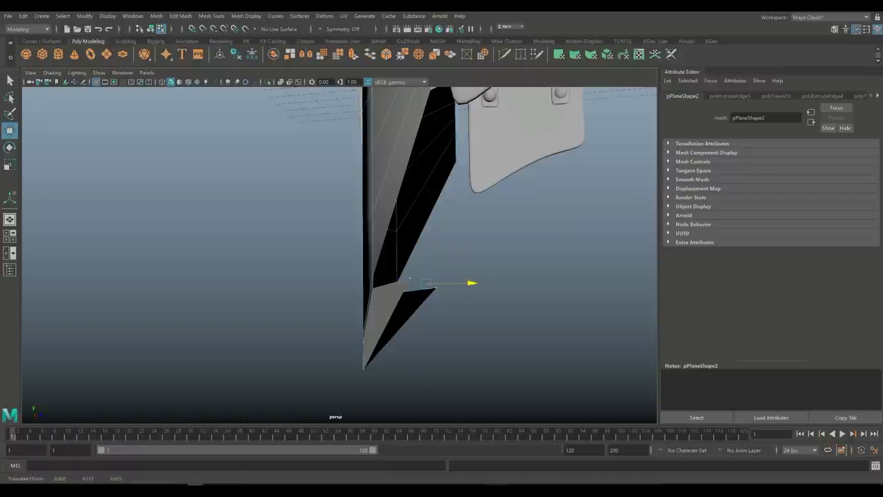
left_click_drag(412, 279, 403, 293, "alt")
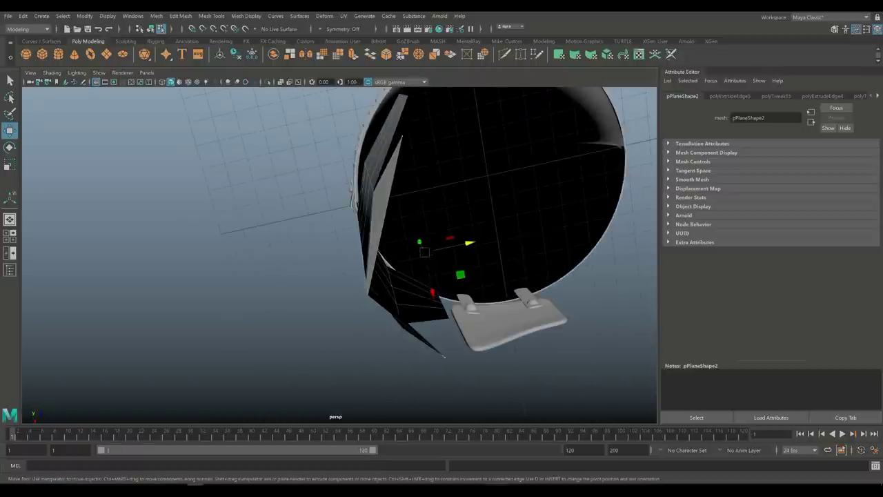
left_click_drag(338, 256, 369, 245, "alt")
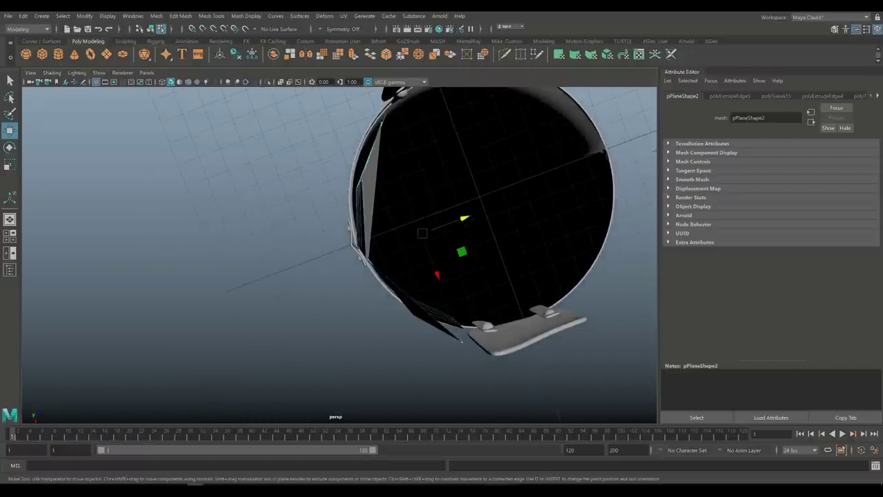
double_click(461, 341)
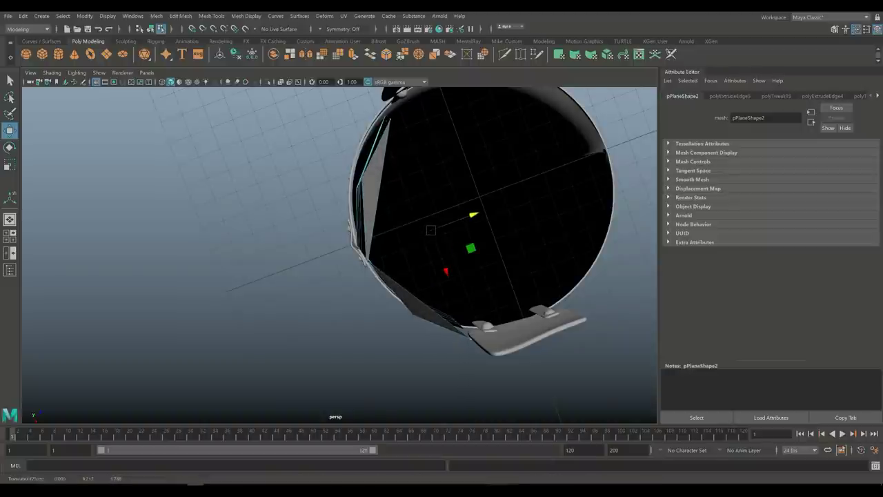
left_click(207, 310)
left_click_drag(345, 241, 389, 174, "alt")
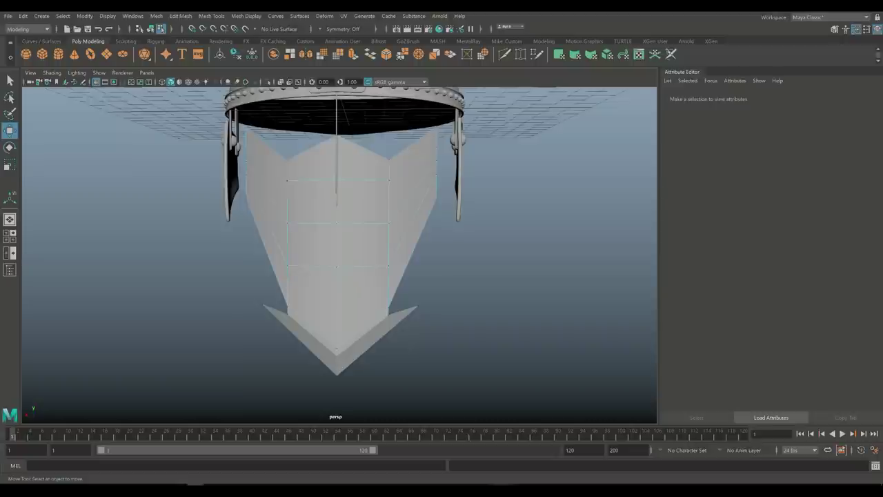
- Try extruding all of the face guard's faces with an offset of 0.01
right_click_drag(305, 169, 310, 200)
left_click_drag(310, 200, 288, 185, "alt")
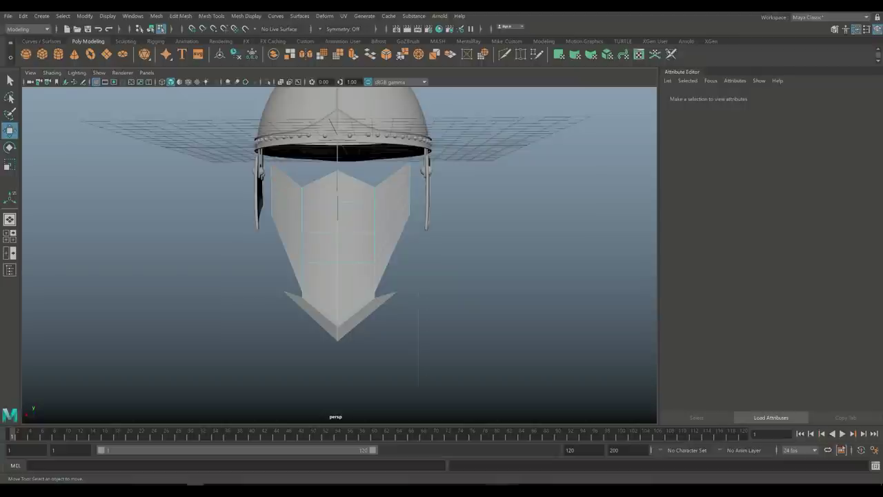
left_click(288, 185)
mouse_move(289, 185)
left_mouse_down("alt")
mouse_move(324, 175)
mouse_move(293, 185)
left_mouse_up("alt")
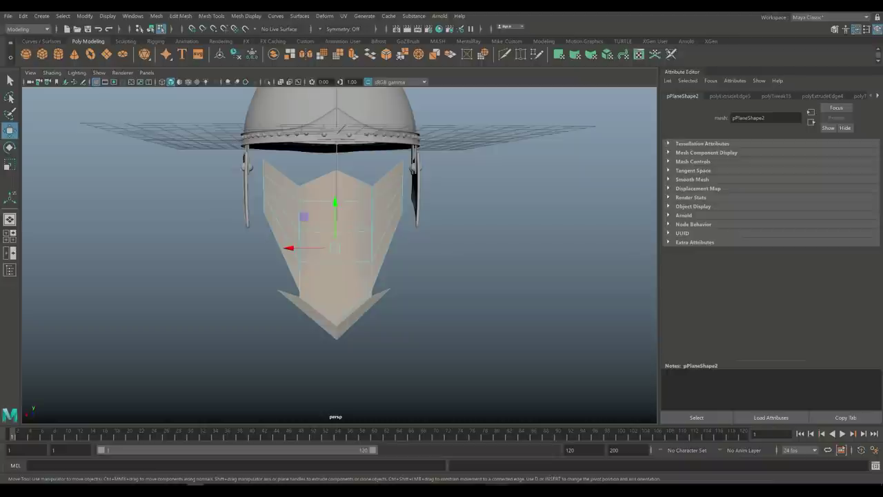
key("ctrl+e")
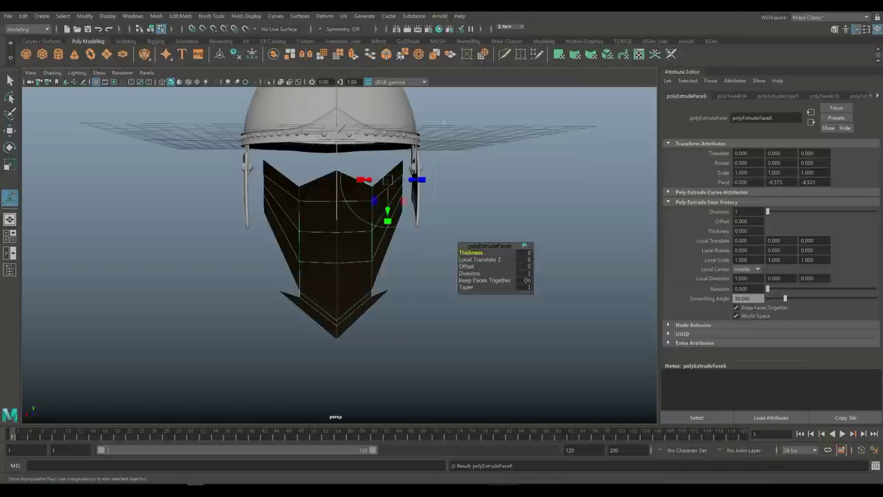
left_click(469, 266)
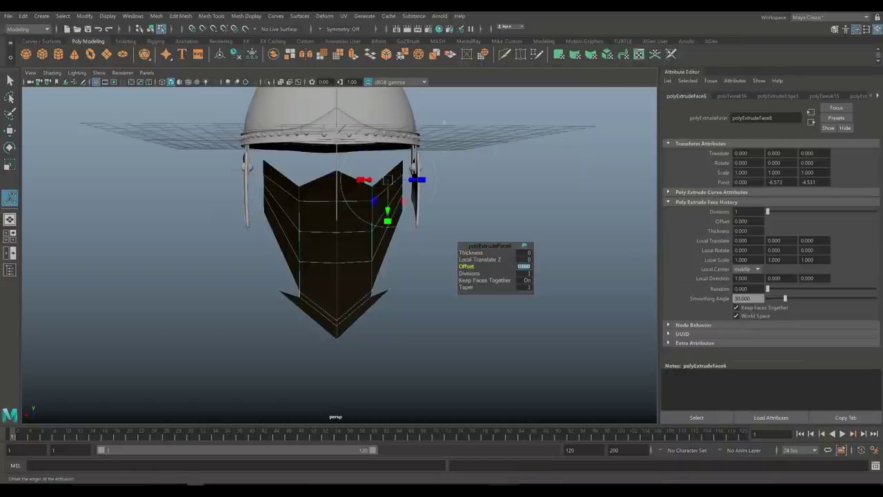
type("0.01")
key("Return")
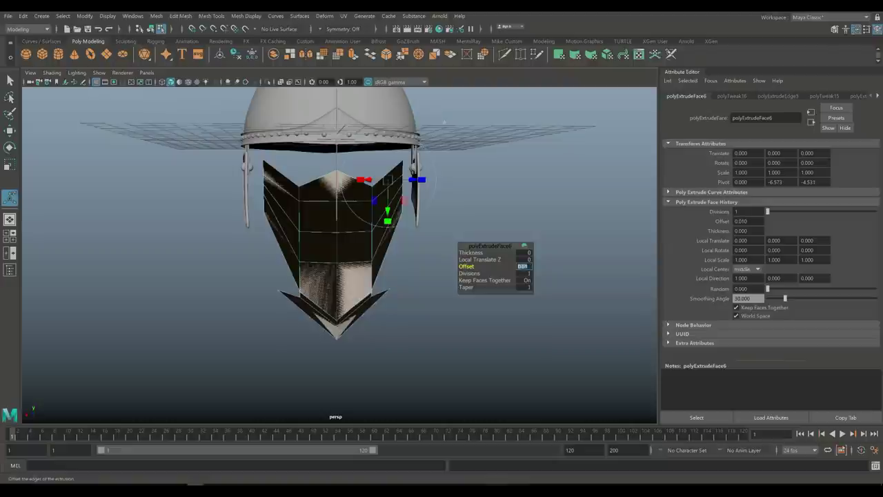
- Try an offset of -0.01 for the face extrusion, and undo the extrusion
key("BackSpace")
key("Return")
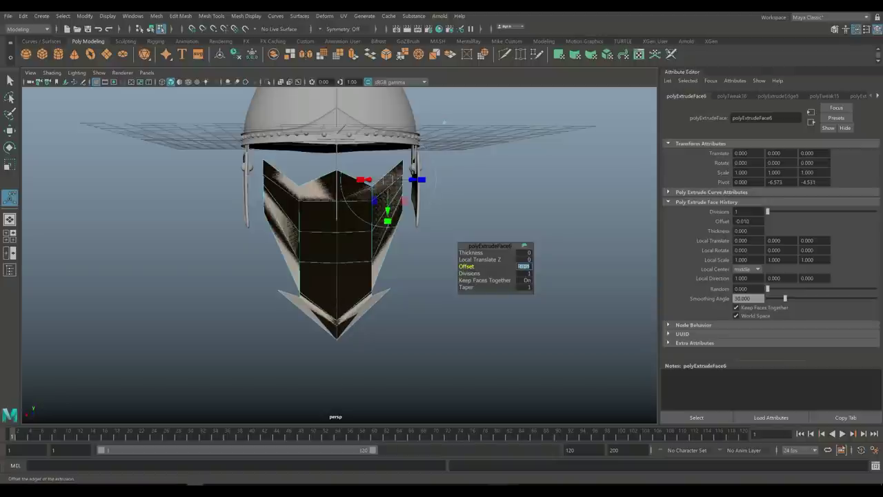
scroll(338, 248, "up", 2)
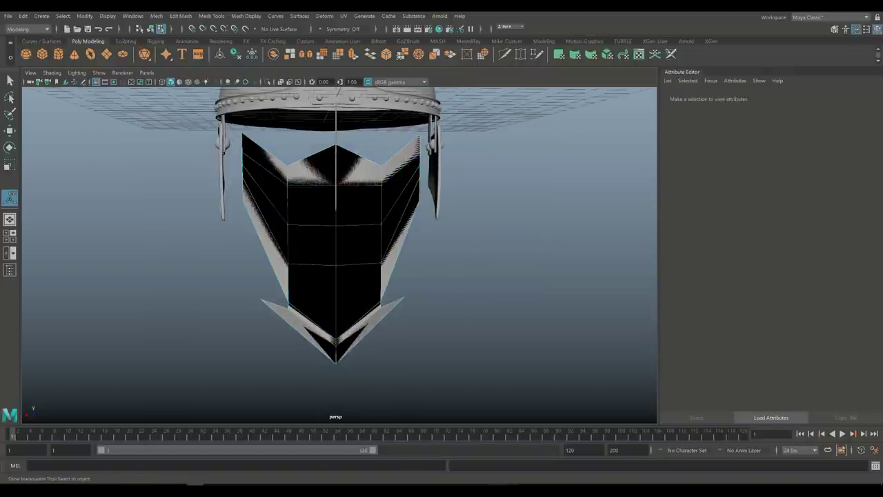
key("ctrl+z")
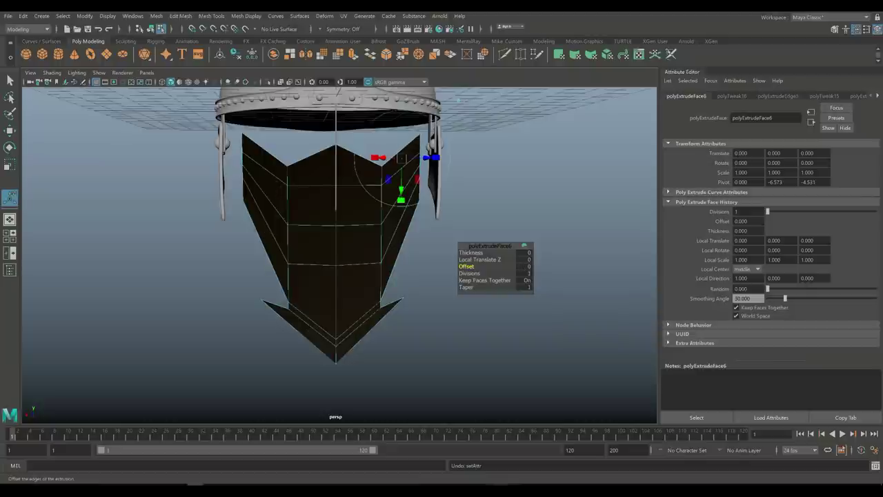
key("ctrl+z")
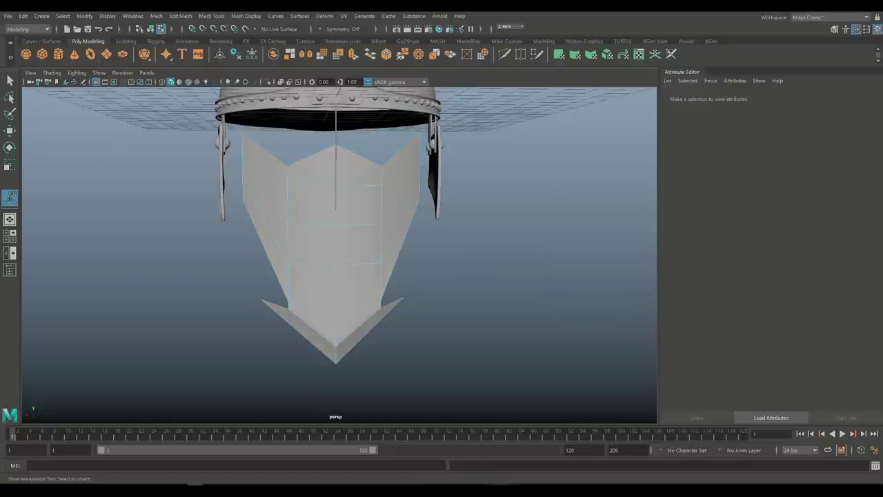
- Extrude the face plate's faces, leaving out the flared base, with an offset of 0.4
left_click_drag(359, 227, 305, 207, "alt")
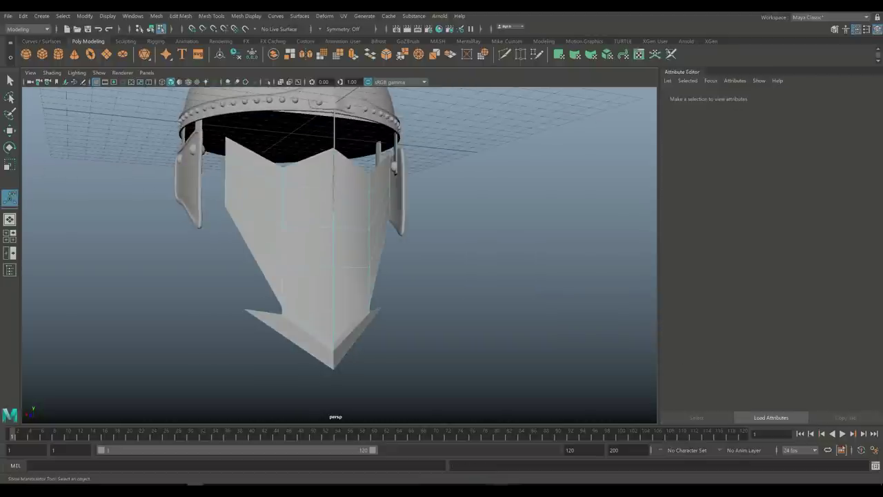
mouse_move(254, 162)
left_mouse_down()
mouse_move(254, 255)
mouse_move(307, 303)
mouse_move(352, 303)
mouse_move(310, 247)
mouse_move(308, 202)
mouse_move(351, 169)
left_mouse_up()
mouse_move(348, 200)
left_mouse_down("alt")
mouse_move(421, 186)
mouse_move(448, 283)
mouse_move(381, 279)
left_mouse_up("alt")
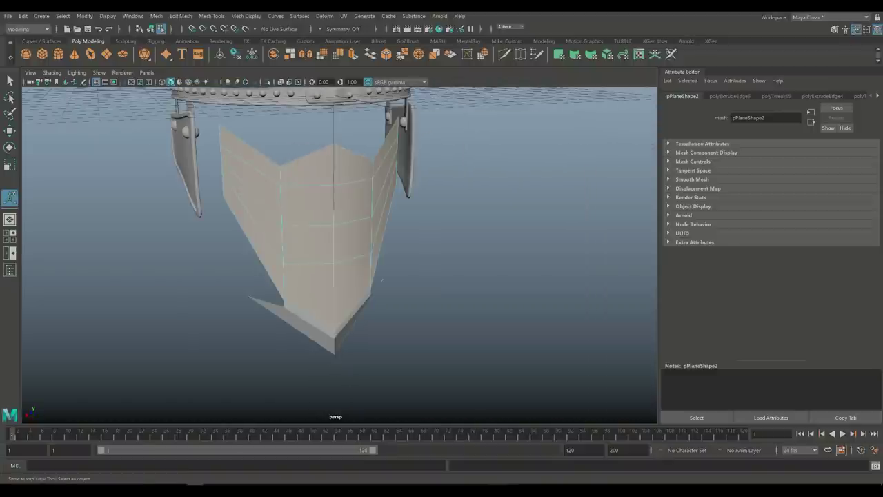
key("ctrl+e")
left_click(466, 266)
type("0.4")
key("Return")
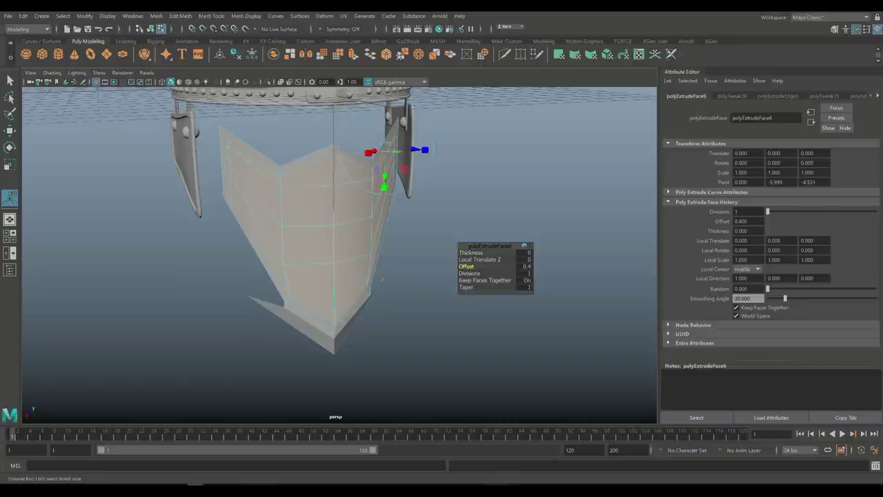
- Set the face plate extrusion's offset to 0.2 and clear the selection
left_click(524, 266)
type("0.2")
key("Return")
left_click(538, 344)
- Extrude the face plate's faces inside the offset border and move them back in depth to form a raised rim
left_click_drag(539, 345, 306, 203, "alt")
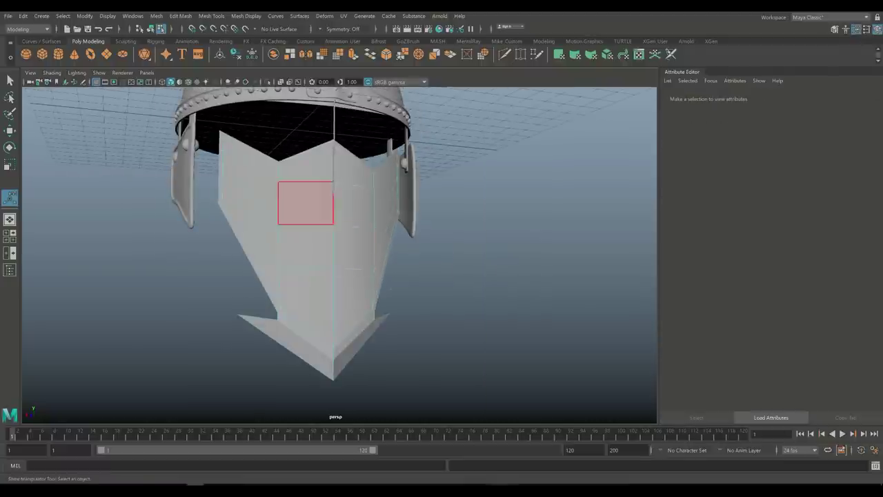
left_click(304, 156)
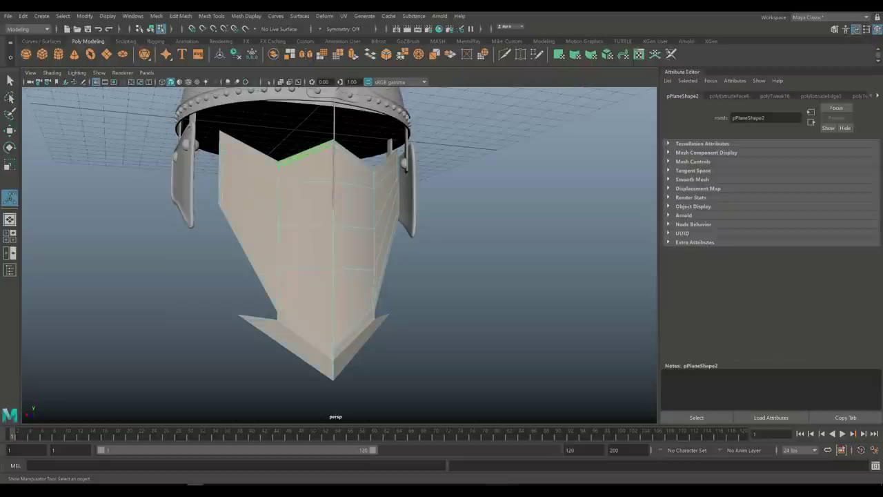
left_click_drag(354, 247, 386, 220, "alt")
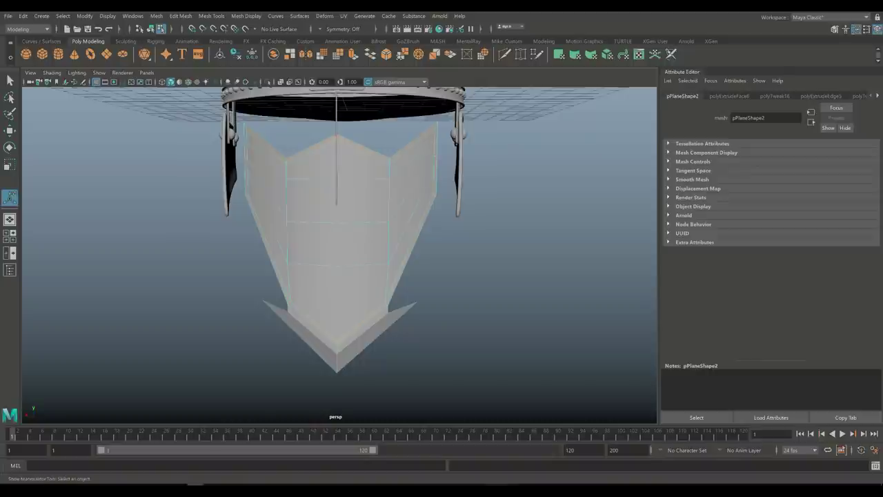
key("ctrl+e")
key("w")
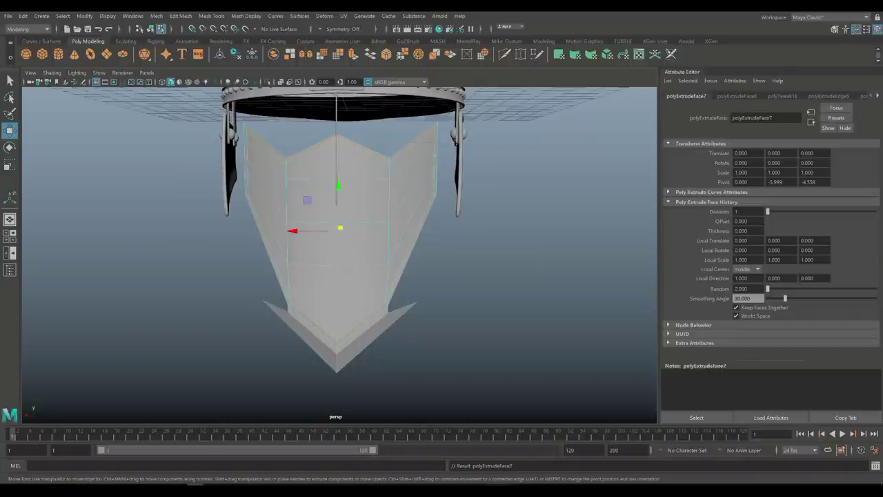
left_click_drag(362, 300, 321, 295, "alt")
left_click_drag(296, 209, 400, 227)
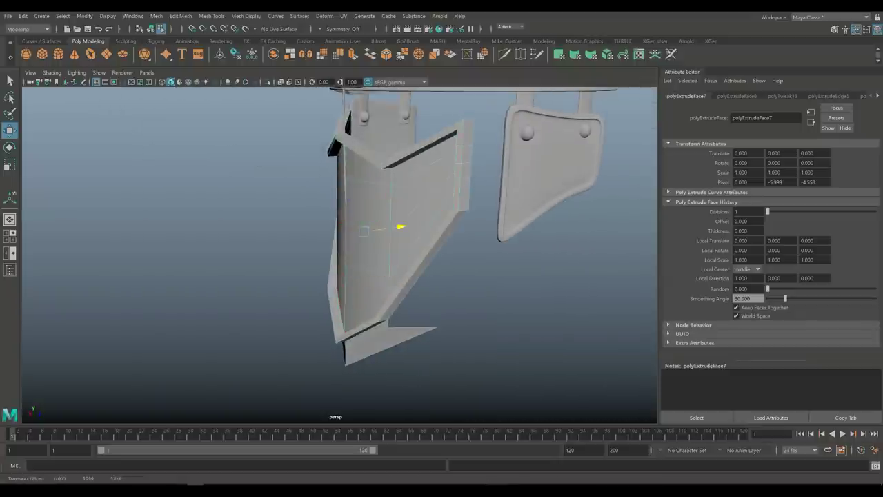
left_click(403, 226)
- Preview the face guard smoothed in object mode, and switch back to its unsmoothed display
left_click_drag(402, 227, 352, 215, "alt")
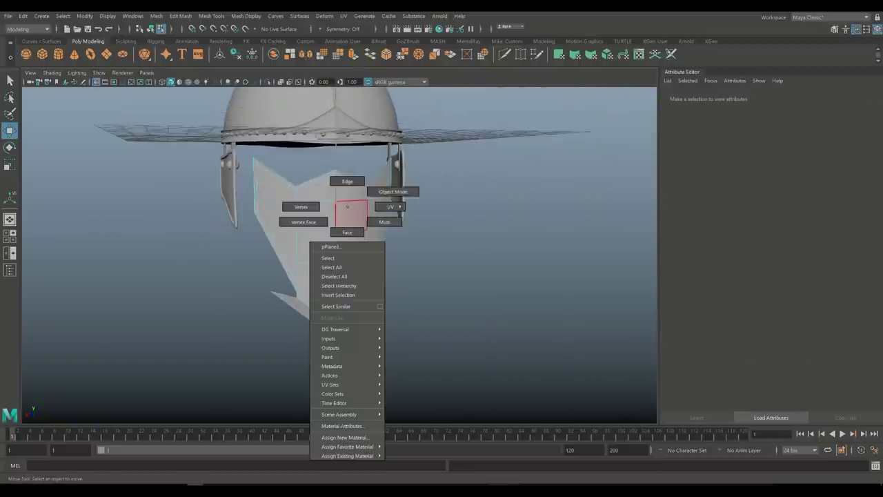
left_click(351, 215)
key("3")
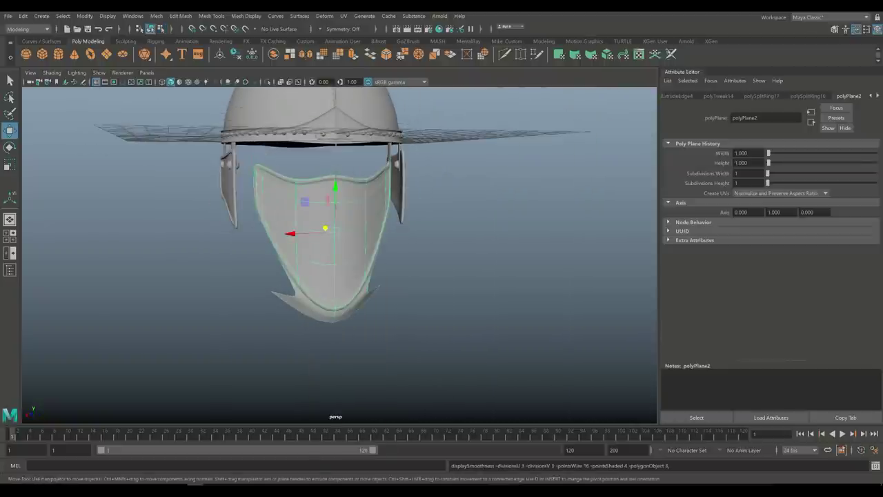
scroll(335, 207, "up", 2)
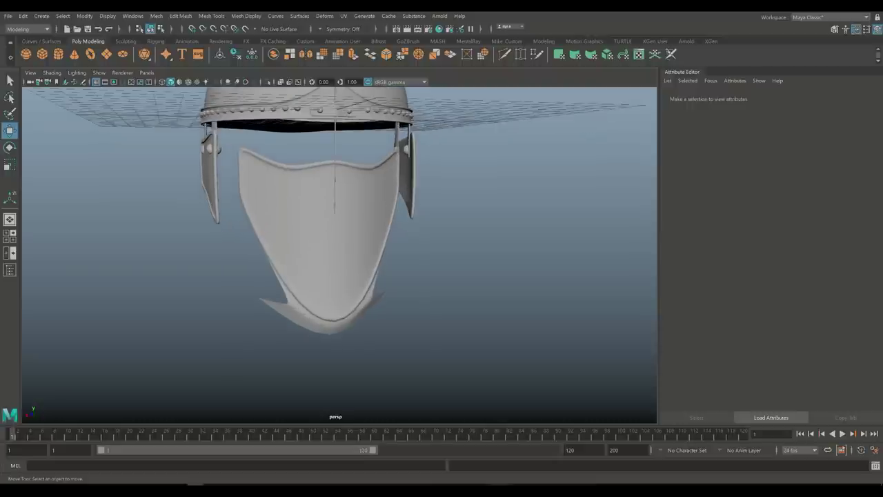
left_click(331, 228)
key("1")
- Start the Insert Edge Loop tool on the face guard with Maintain position set to Equal distance from edge
left_click_drag(345, 207, 348, 249, "alt")
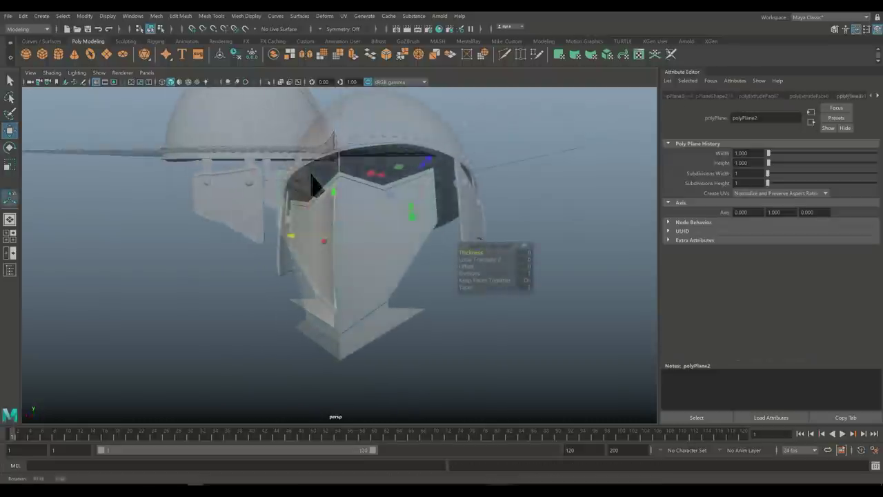
left_click_drag(315, 184, 376, 176, "alt")
left_click_drag(338, 207, 345, 234, "alt")
scroll(338, 241, "up", 2)
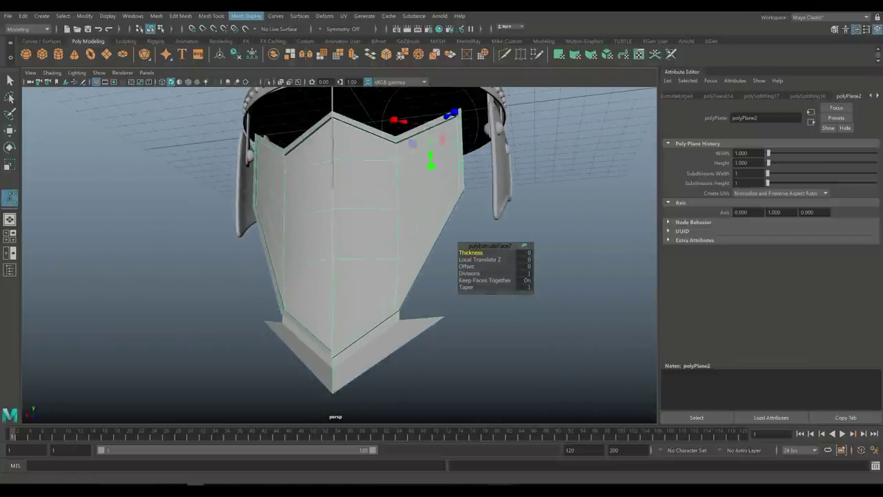
left_click(211, 15)
left_click(287, 85)
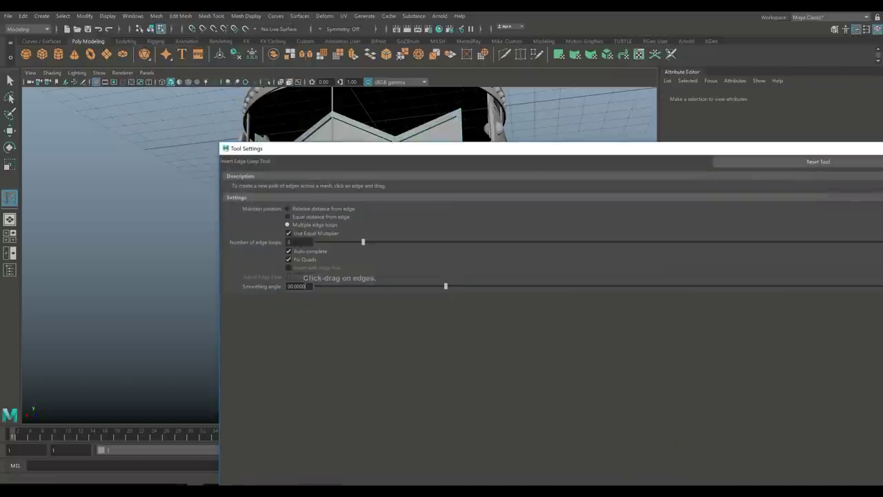
left_click(287, 216)
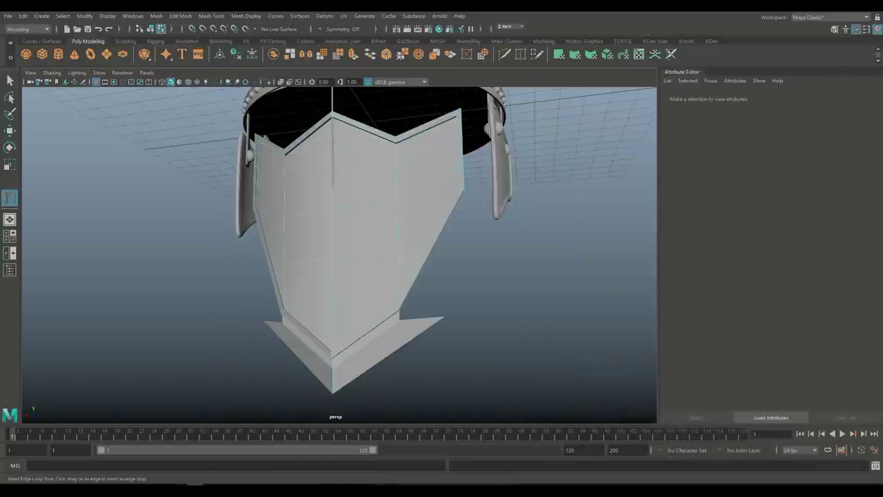
- Insert supporting edge loops close to the face plate's raised rim and its vertical corner edges
mouse_move(338, 242)
left_mouse_down("alt")
mouse_move(344, 255)
mouse_move(345, 234)
left_mouse_up("alt")
scroll(337, 251, "up", 3)
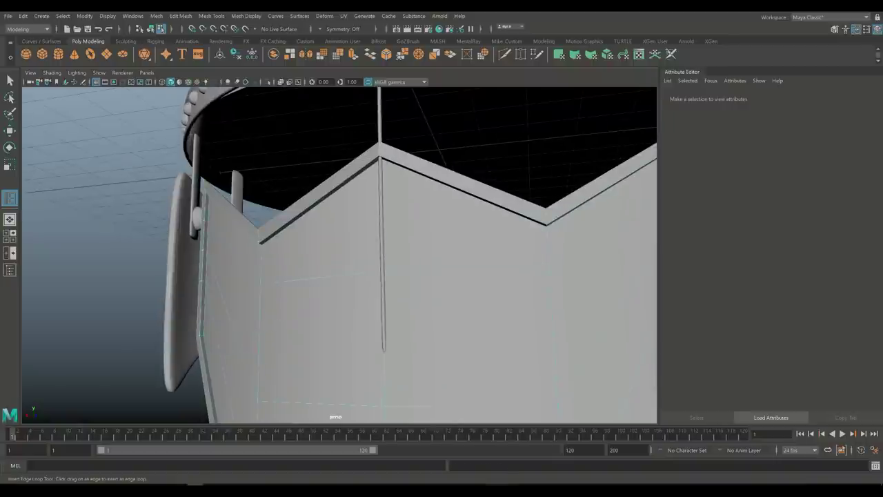
left_click_drag(338, 276, 373, 103, "alt")
left_click(456, 88)
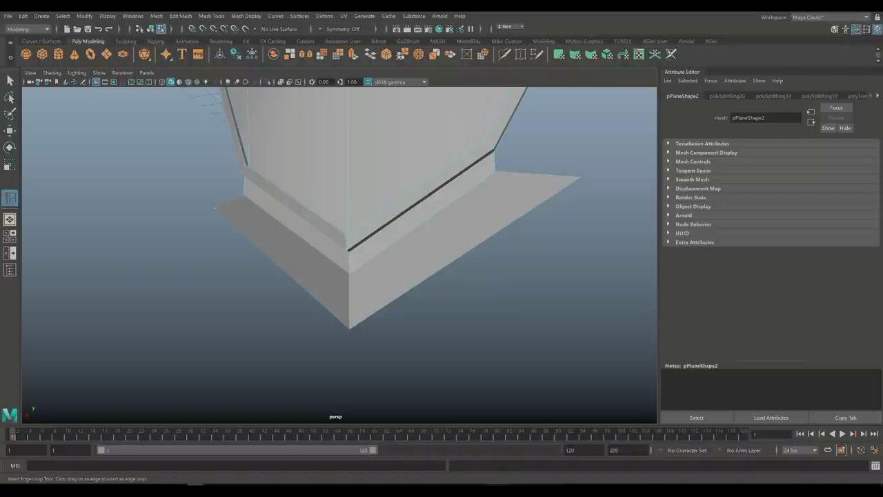
left_click(455, 88)
left_click(455, 88)
left_click_drag(331, 248, 417, 248, "alt")
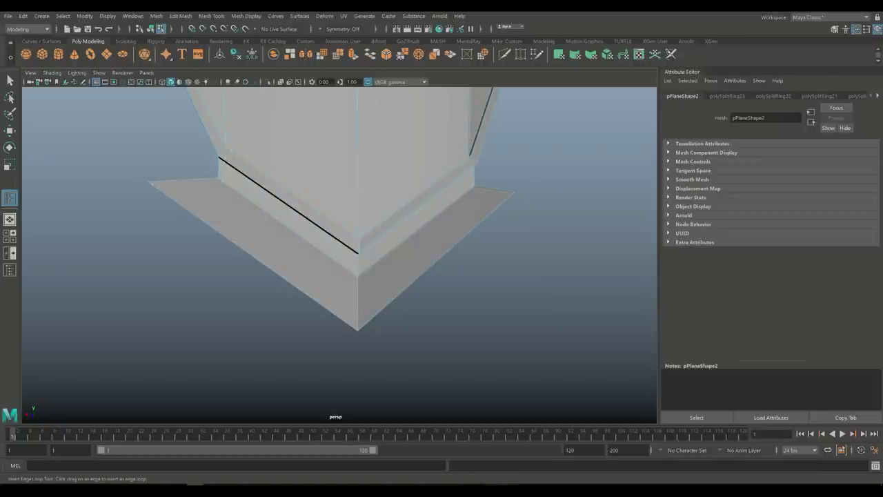
left_click(221, 117)
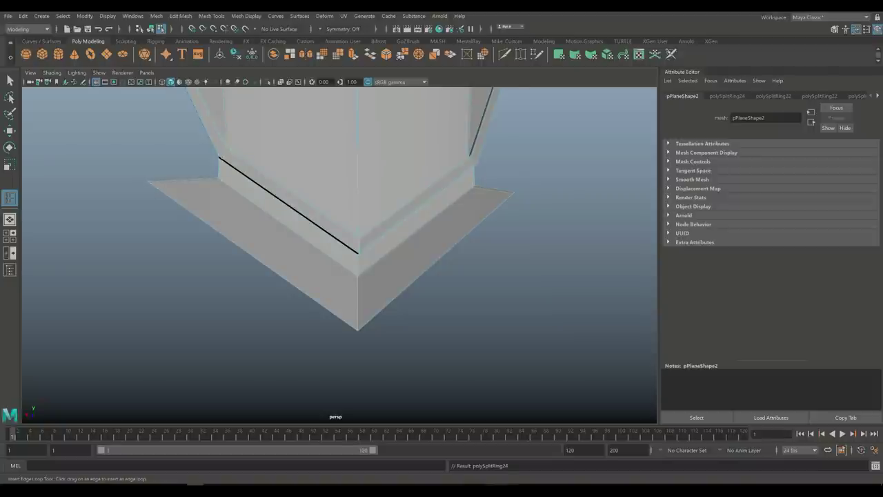
- Leave the edge loop tool, select the face guard in object mode and turn on its smooth preview
scroll(331, 207, "down", 3)
key("q")
right_click_drag(371, 148, 424, 138)
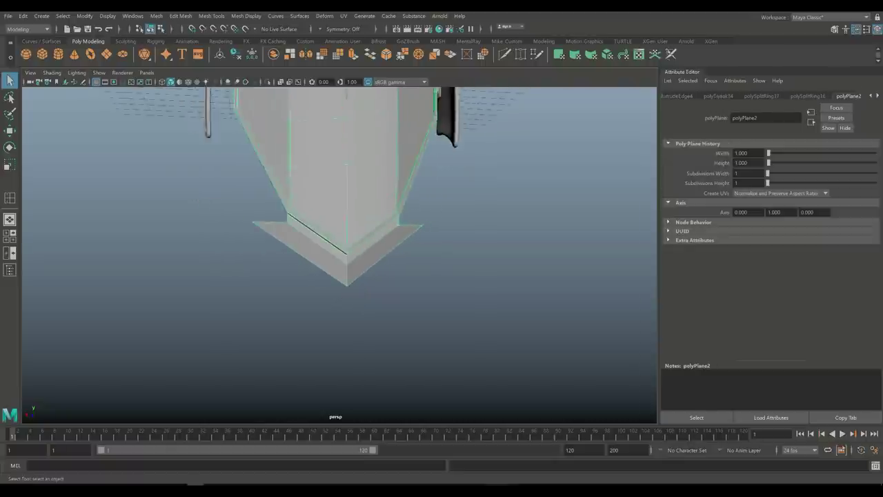
scroll(339, 255, "down", 5)
key("3")
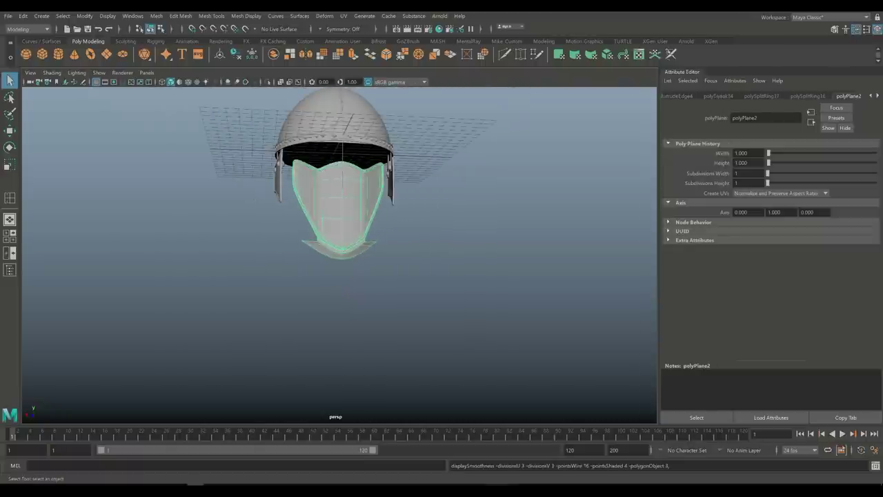
- Inspect the face guard up close and return it to its unsmoothed display
scroll(331, 207, "up", 2)
left_click_drag(331, 249, 335, 290, "alt")
scroll(335, 290, "up", 2)
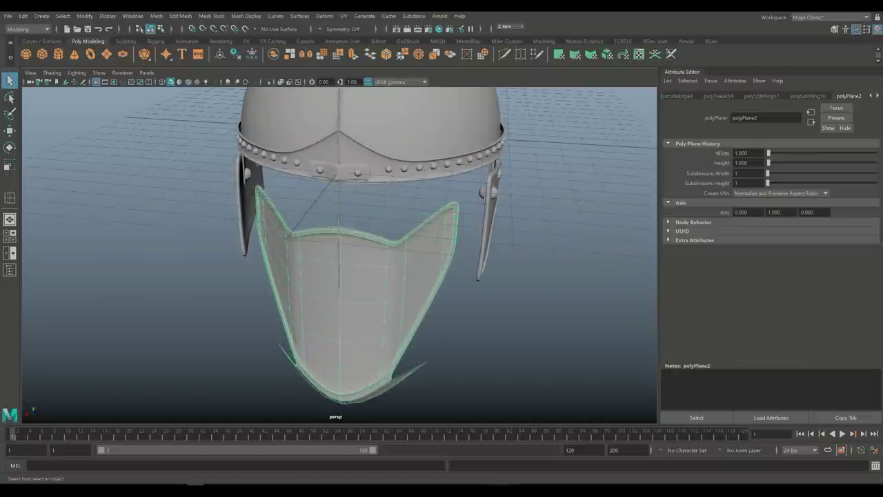
key("1")
scroll(338, 255, "up", 2)
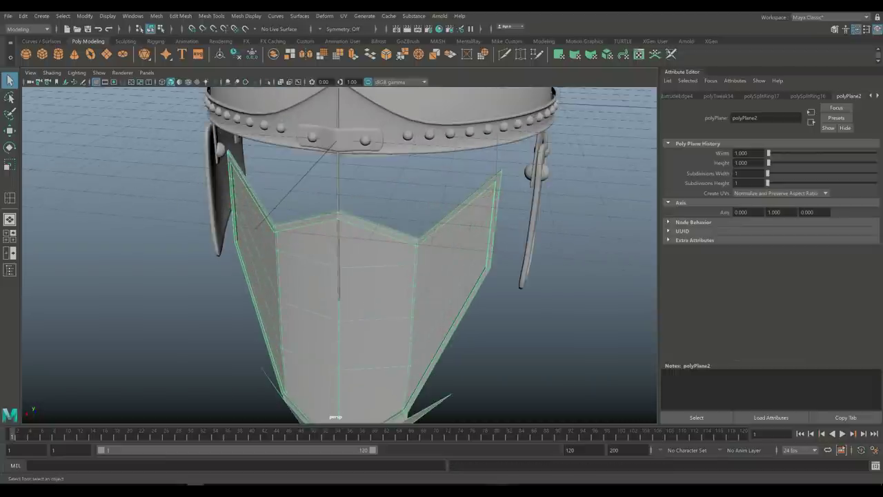
left_click_drag(331, 276, 331, 262, "alt")
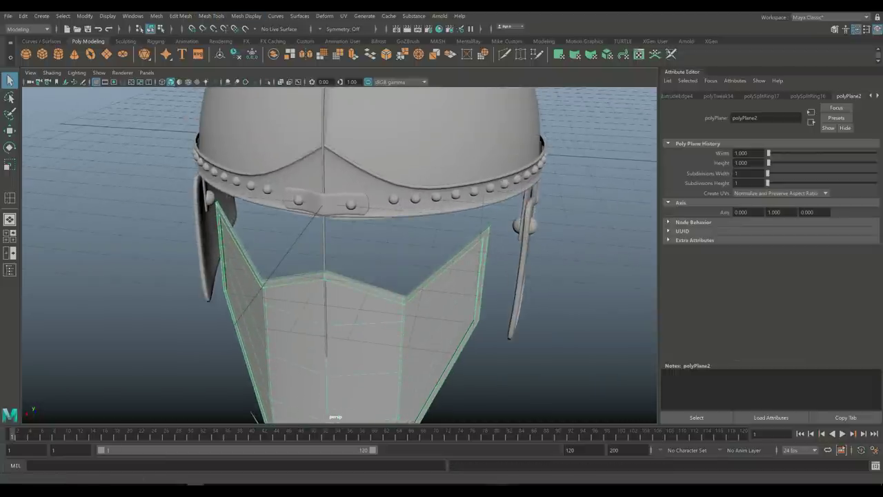
- Insert supporting edge loops along the outer side edges and upper edge of the face guard's raised rim
left_click(246, 15)
mouse_move(211, 15)
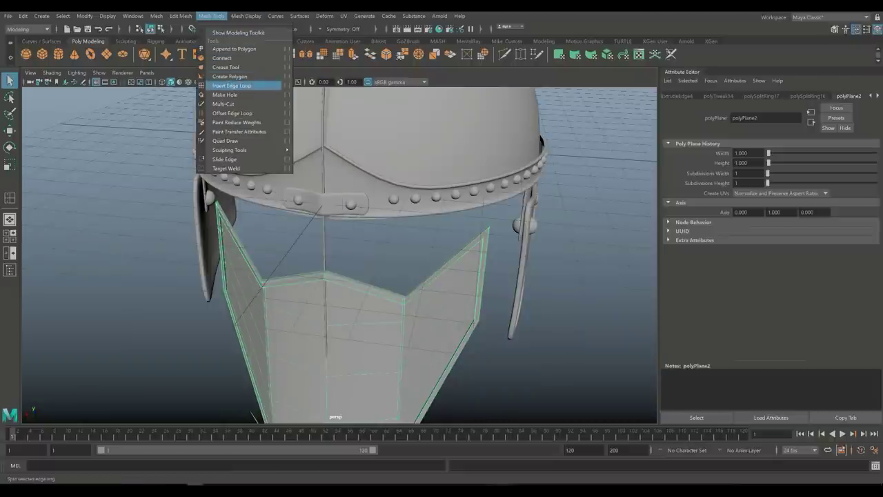
left_click(231, 85)
scroll(338, 256, "up", 3)
left_click_drag(338, 255, 448, 241, "alt")
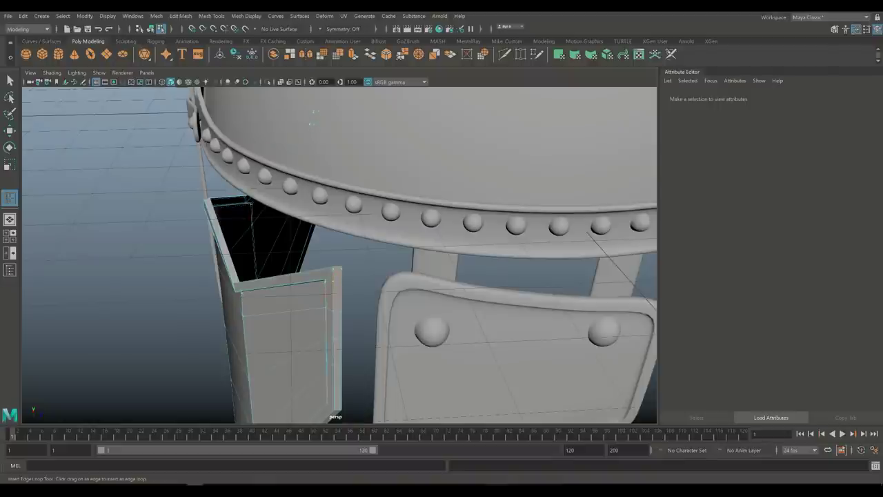
left_click(283, 345)
left_click_drag(283, 345, 379, 321, "alt")
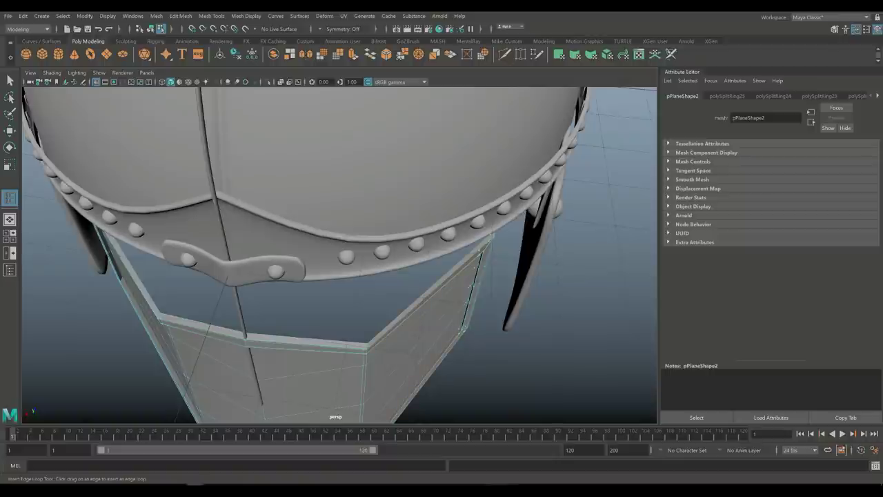
left_click(471, 285)
left_click_drag(471, 285, 413, 280, "alt")
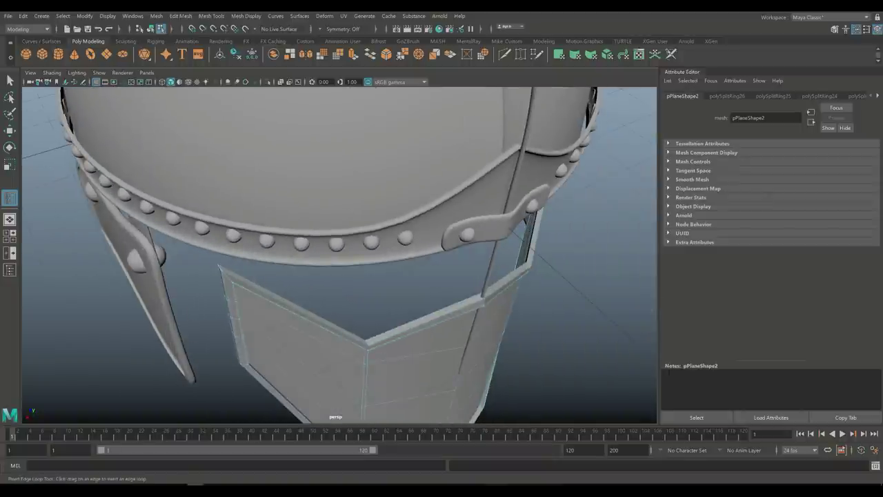
left_click(414, 321)
left_click_drag(414, 320, 510, 321, "alt")
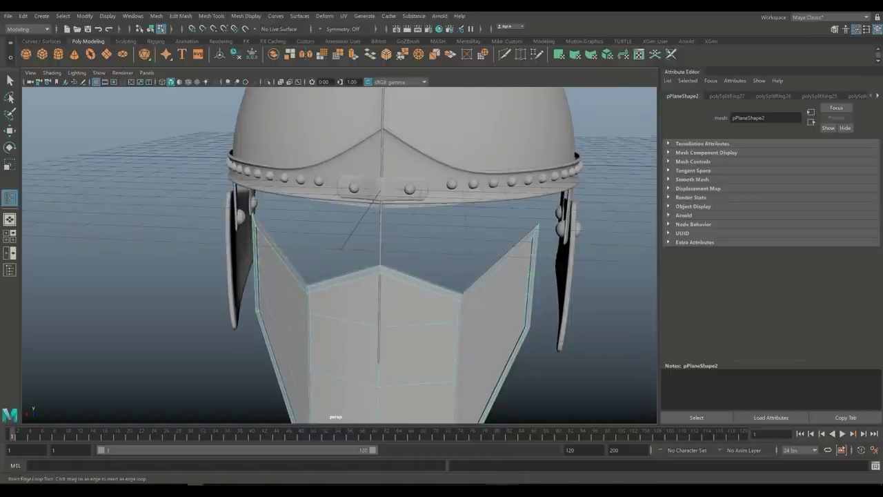
- Leave the edge loop tool, turn on the face guard's smooth preview in object mode and deselect it
key("q")
scroll(338, 311, "up", 2)
right_click_drag(373, 241, 420, 225)
scroll(338, 221, "down", 2)
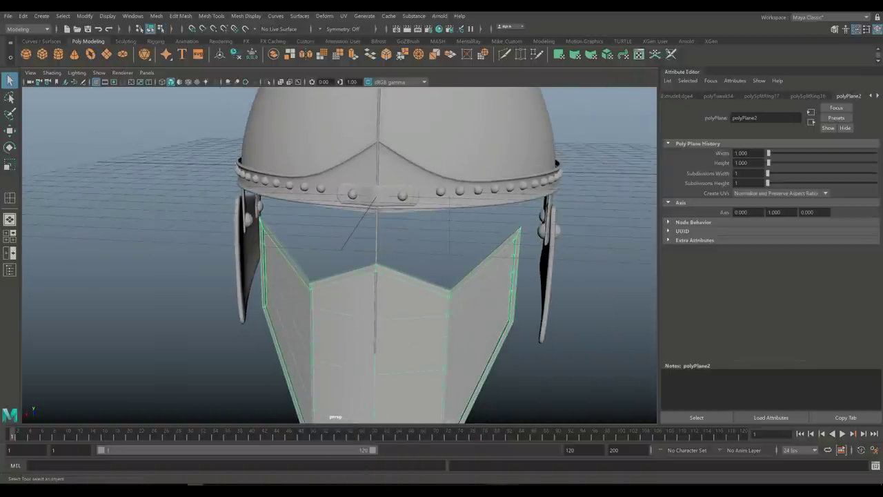
scroll(338, 255, "down", 3)
left_click(104, 311)
scroll(338, 255, "down", 2)
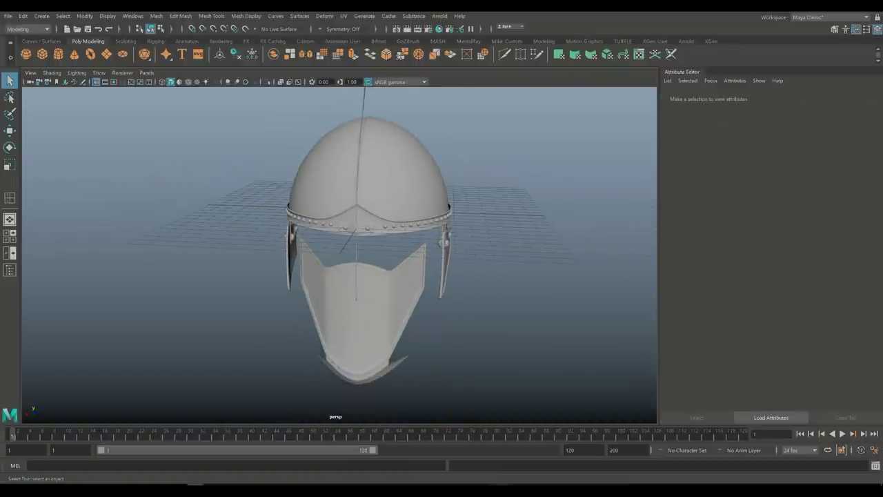
- Extrude the faces along the outer edge of the face guard's flared base and shift them slightly along Z
left_click_drag(338, 310, 345, 193, "alt")
left_click_drag(345, 228, 348, 173, "alt")
left_click(352, 172)
middle_click_drag(338, 249, 380, 200, "alt")
left_click_drag(379, 200, 345, 214, "alt")
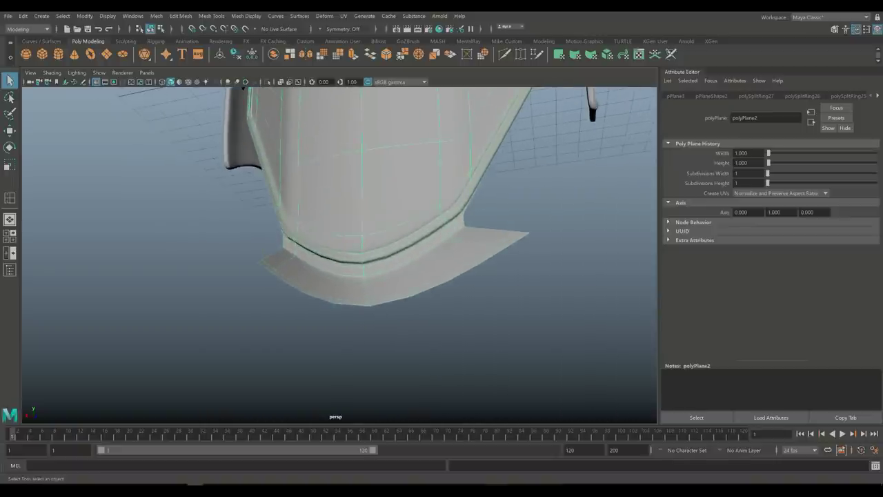
right_click_drag(503, 240, 502, 262)
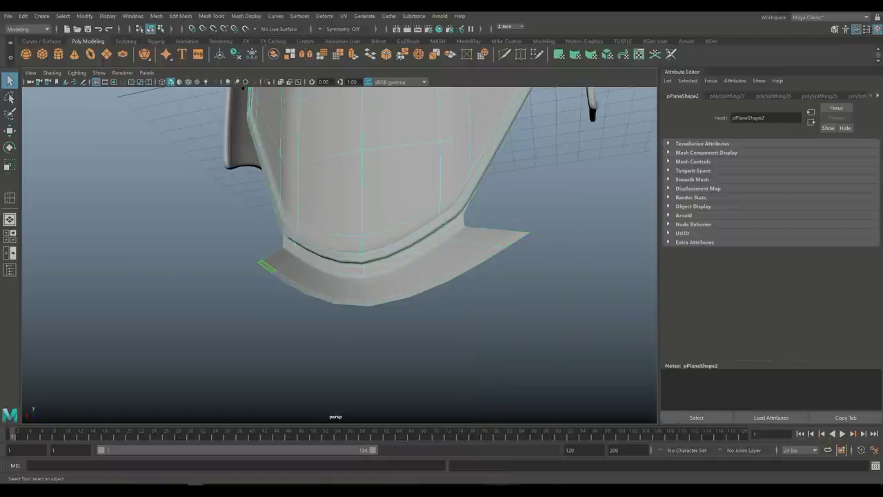
key("ctrl+e")
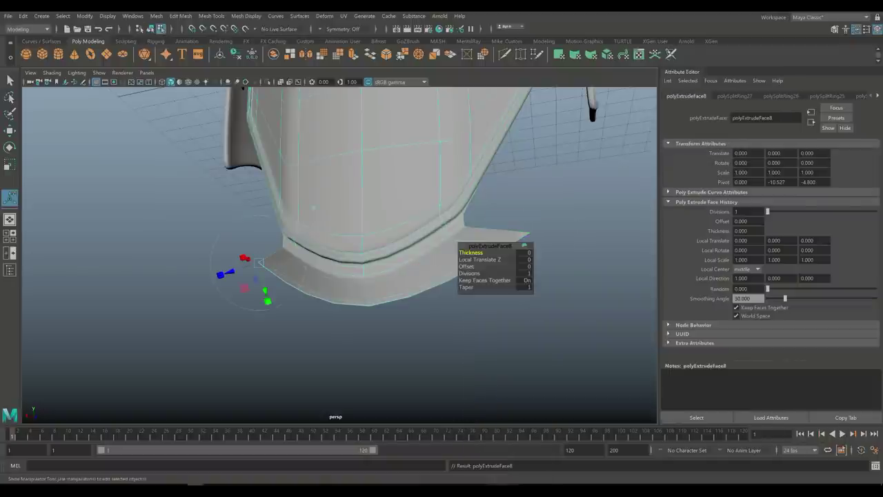
key("w")
left_click_drag(338, 255, 396, 245, "alt")
left_click_drag(361, 300, 359, 299)
left_click_drag(356, 299, 358, 298)
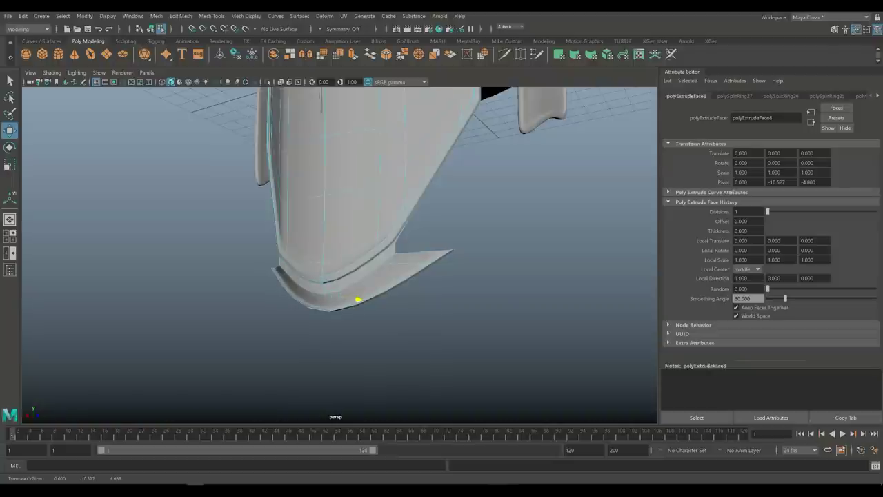
- Deselect the extruded faces, return the face guard to object mode and clear the selection
left_click(414, 345)
left_click_drag(414, 345, 354, 200, "alt")
right_click_drag(355, 200, 412, 175)
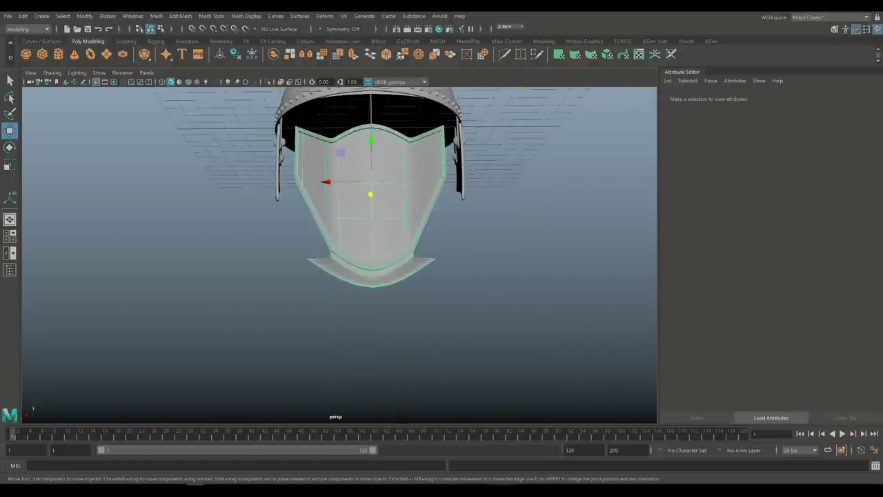
left_click(518, 311)
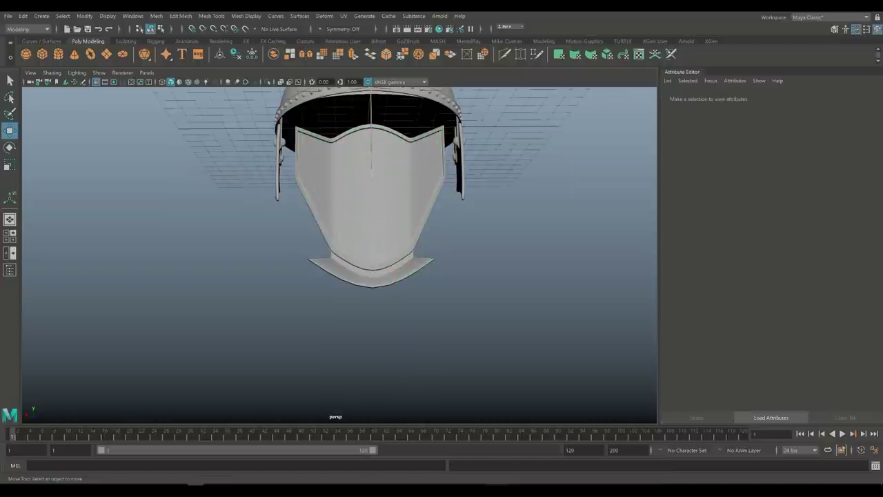
- Show the helmet's hidden rear neck guard again
right_click_drag(518, 310, 483, 297, "alt")
left_click_drag(359, 207, 413, 202, "alt")
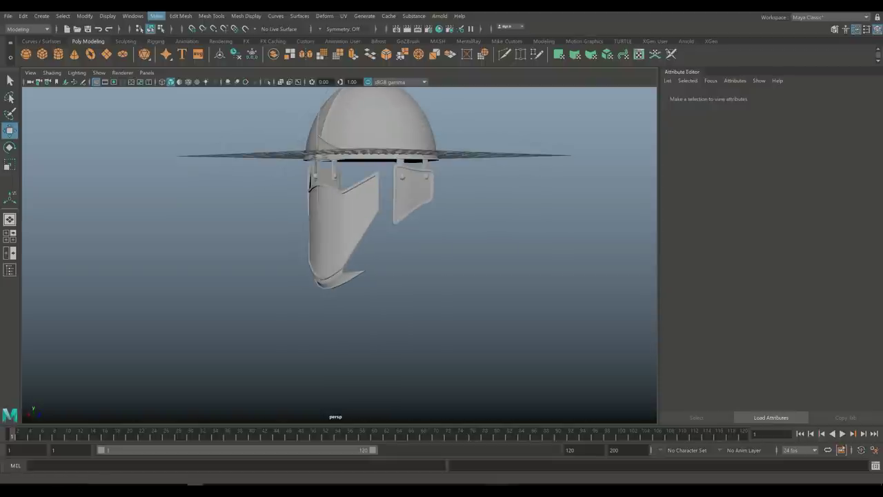
left_click(108, 15)
mouse_move(179, 74)
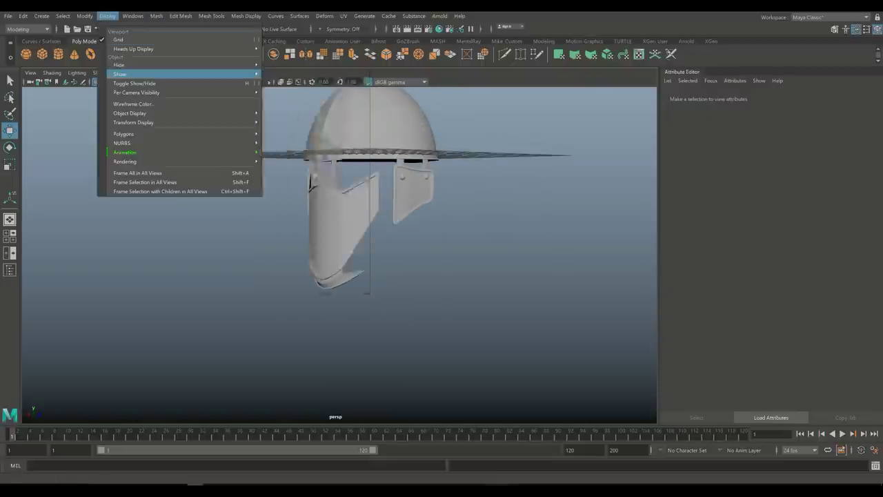
left_click(292, 90)
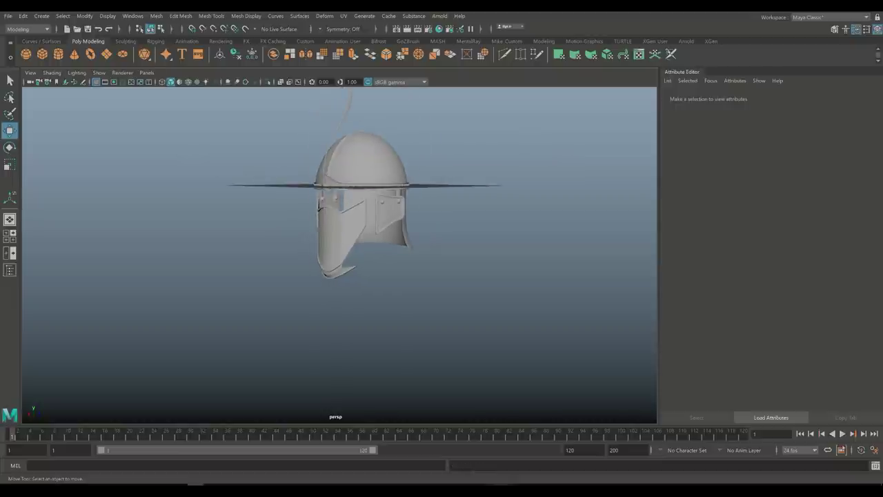
- Turn off the face guard's smooth preview and apply a mesh Smooth to it with 2 divisions
left_click_drag(393, 200, 405, 233, "alt")
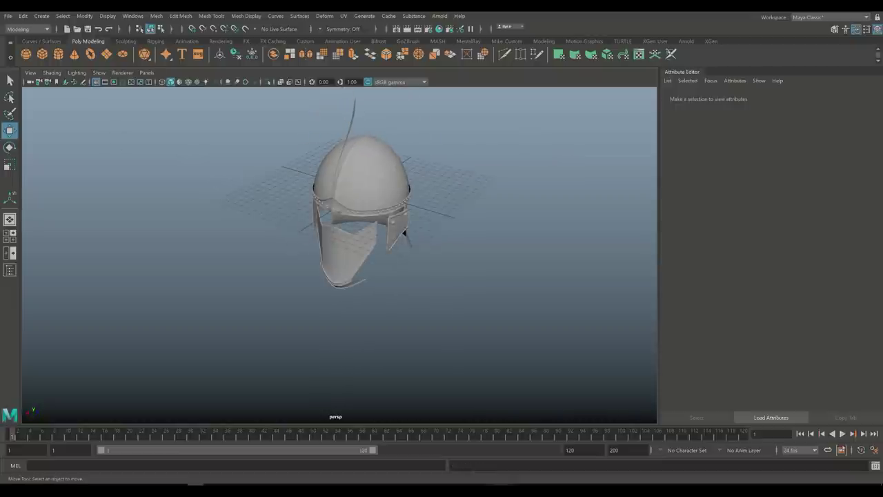
right_click_drag(405, 232, 440, 226, "alt")
left_click_drag(440, 226, 474, 250, "alt")
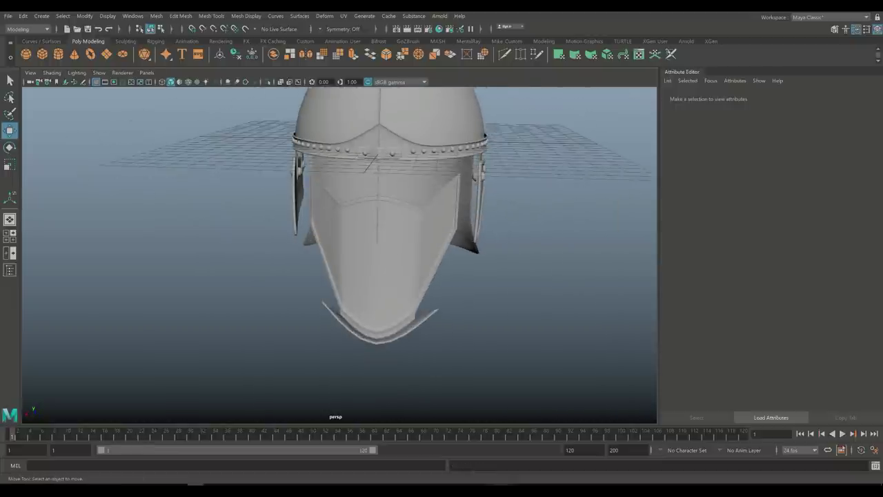
left_click(386, 269)
scroll(387, 262, "up", 4)
key("1")
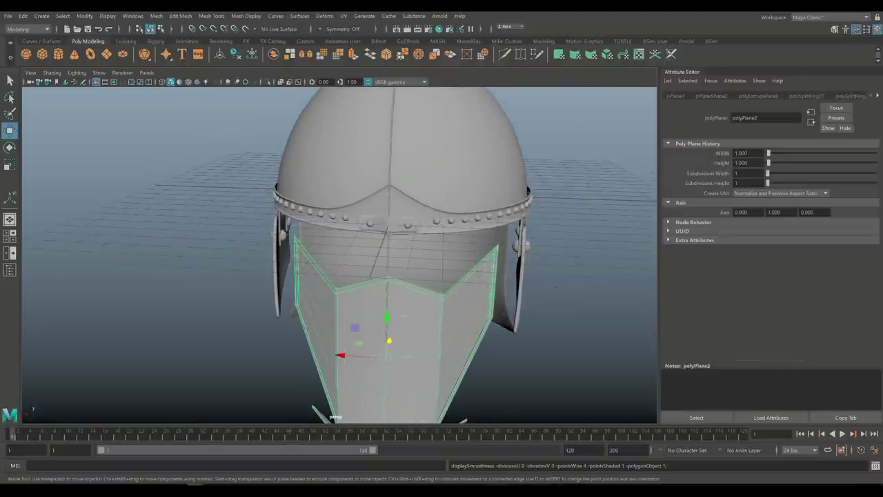
left_click(157, 15)
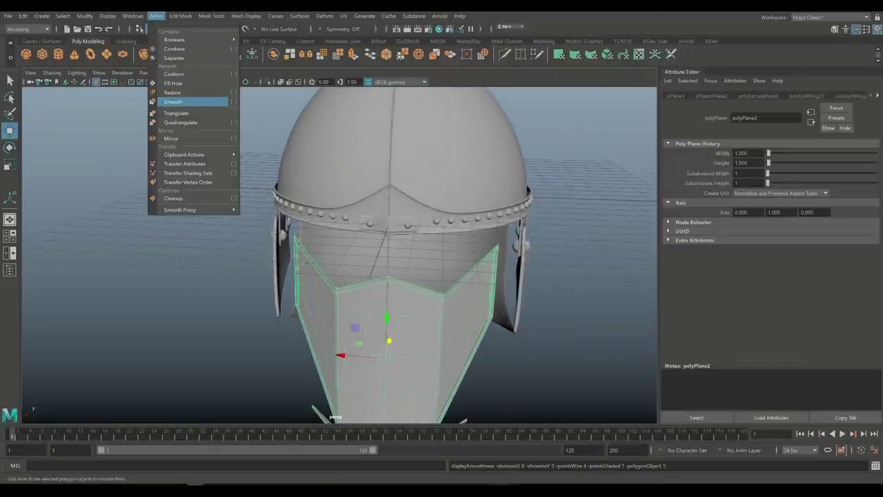
left_click(172, 102)
left_click(517, 252)
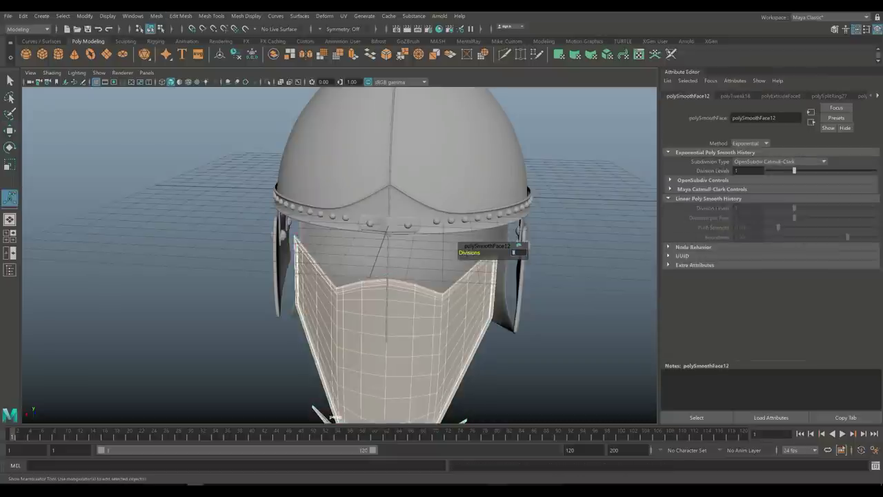
key("Return")
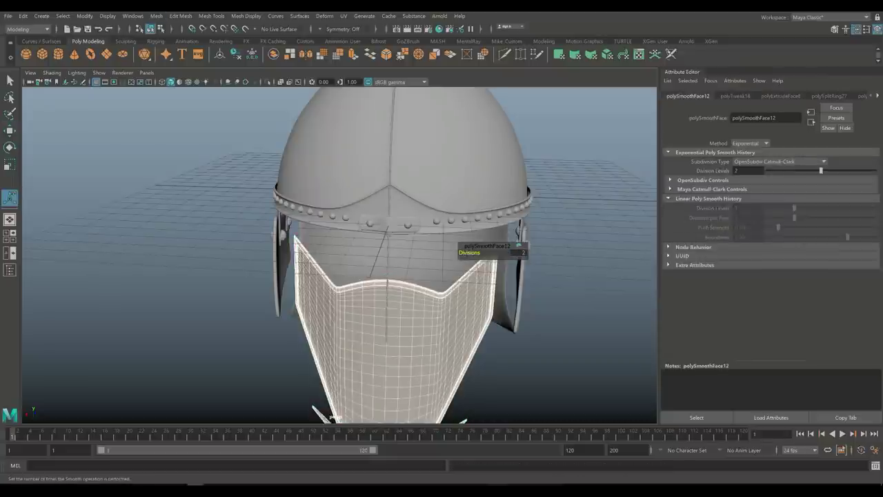
- Raise the middle of the face guard's upper edge into a peak by moving its center vertices with soft selection
scroll(338, 256, "up", 3)
scroll(366, 233, "down", 4)
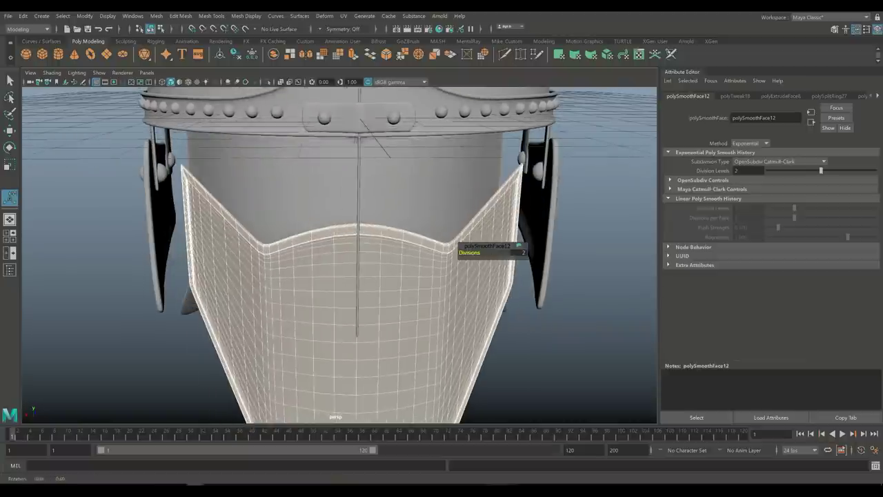
right_click(365, 232)
left_click(320, 232)
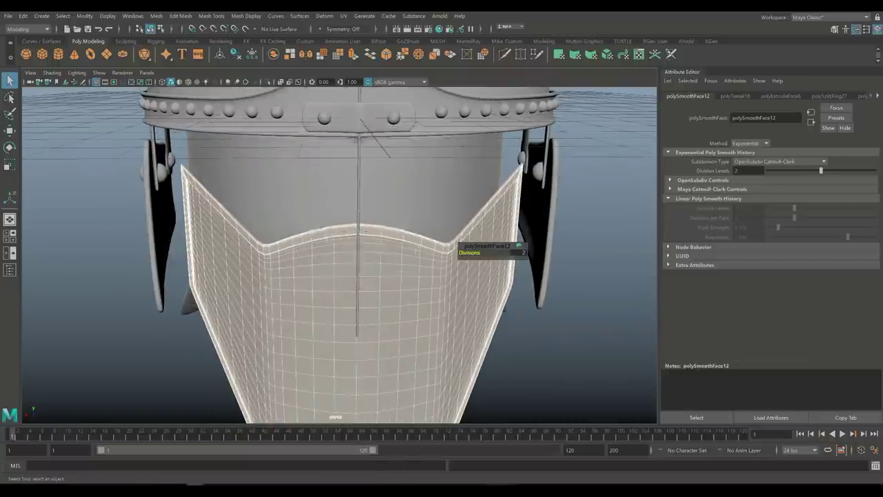
scroll(320, 232, "up", 4)
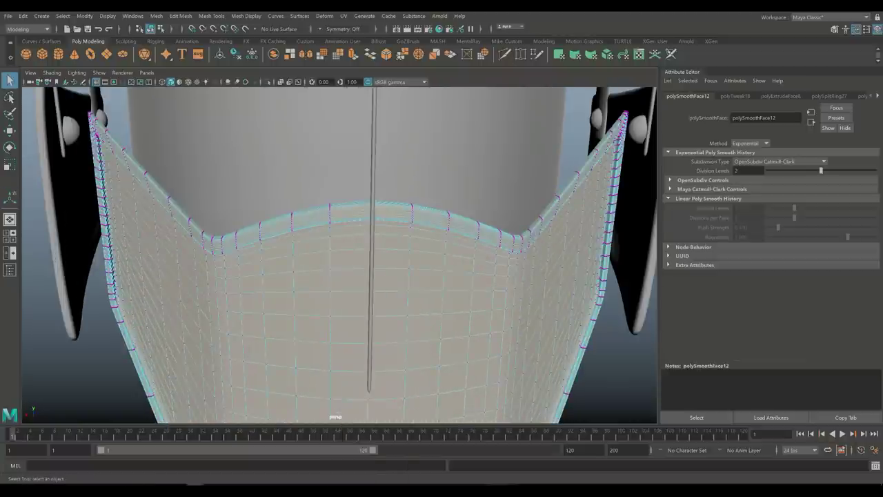
key("F9")
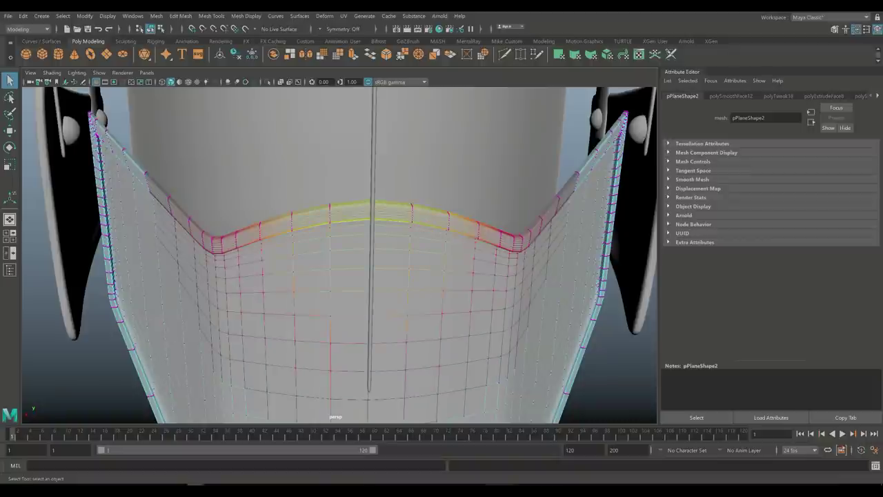
scroll(340, 254, "down", 3)
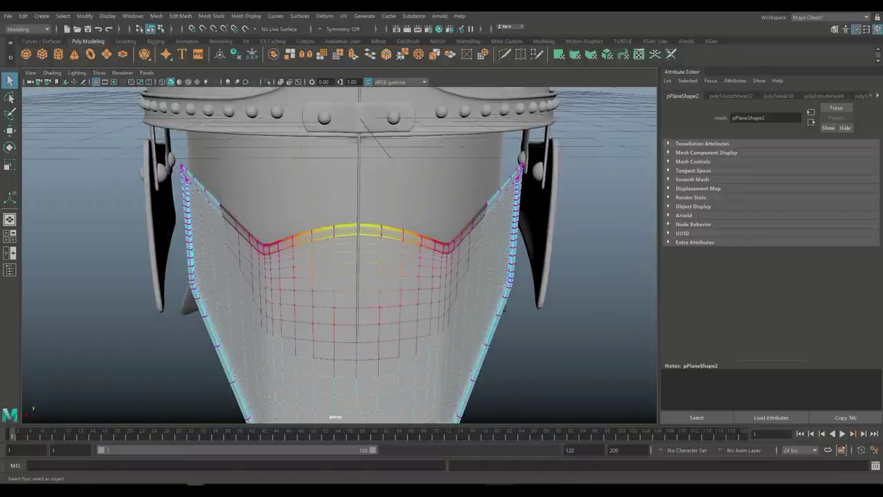
key("w")
left_click_drag(359, 186, 358, 180)
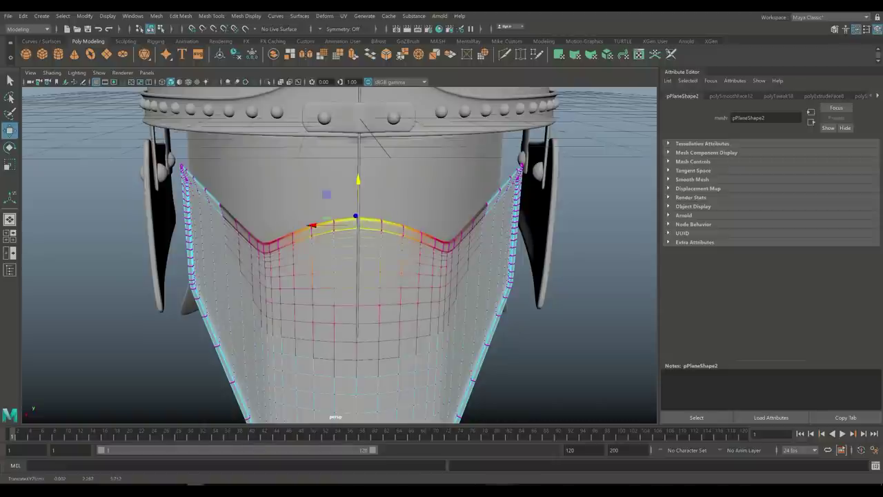
left_click_drag(387, 207, 358, 163)
left_click(587, 290)
scroll(338, 255, "down", 6)
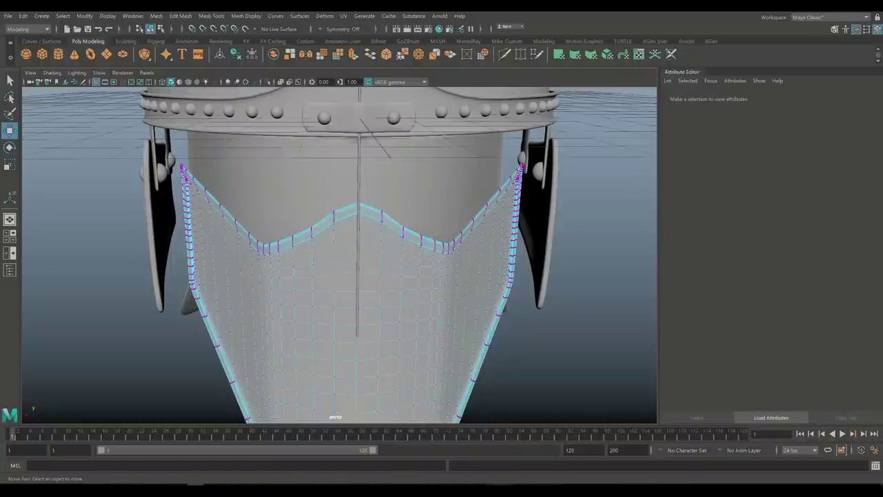
- Return to object mode, select the face guard and turn on its smooth preview
right_click_drag(374, 241, 419, 229)
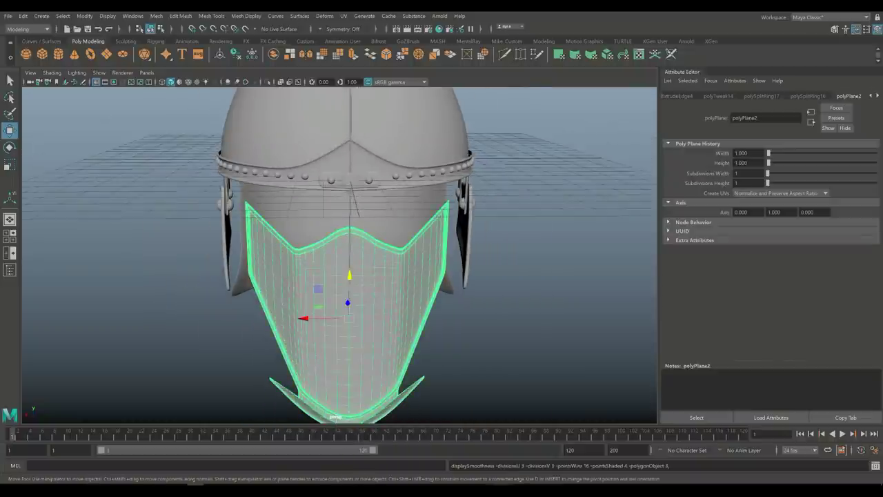
left_click(525, 331)
left_click(345, 331)
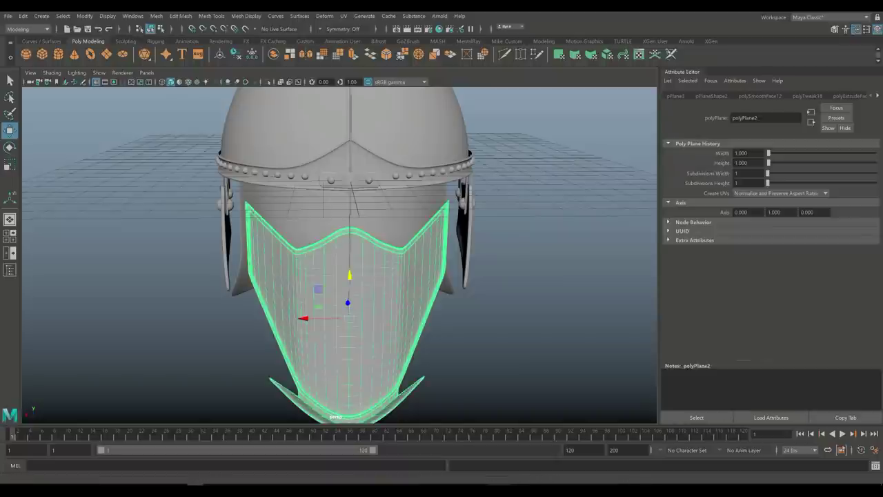
key("3")
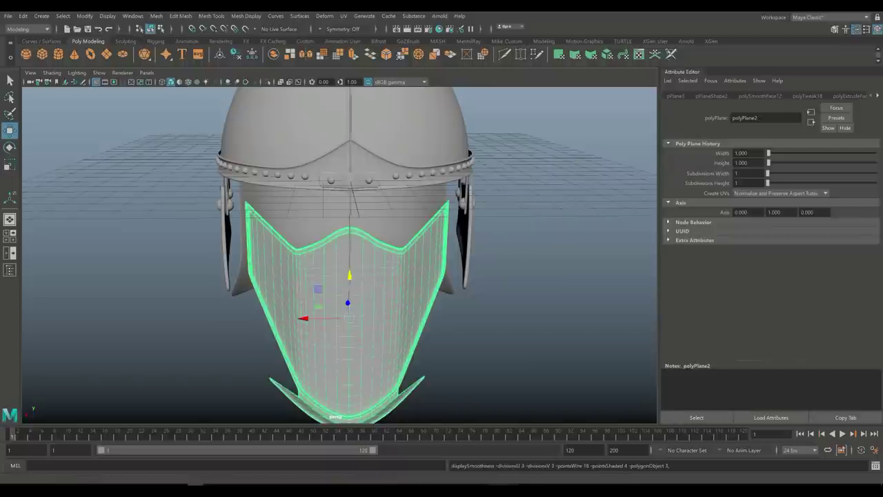
- Apply another mesh Smooth with 1 division to the face guard and deselect it
left_click(156, 15)
left_click(173, 102)
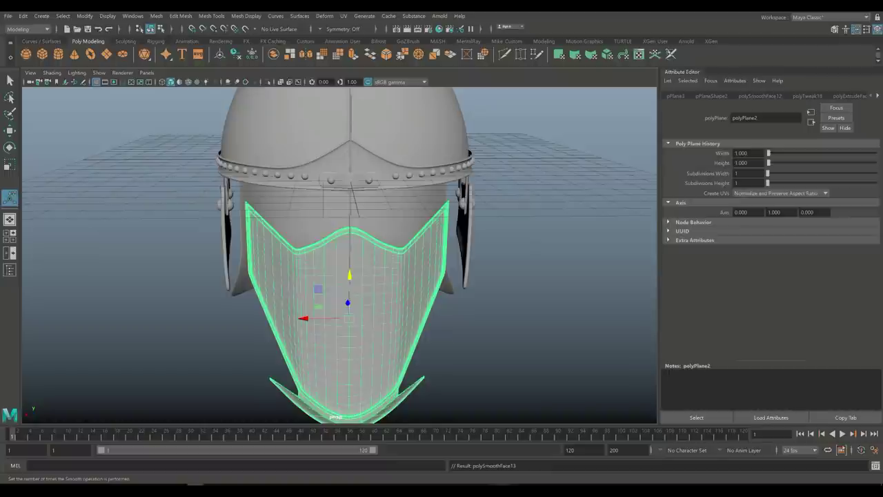
left_click(486, 262)
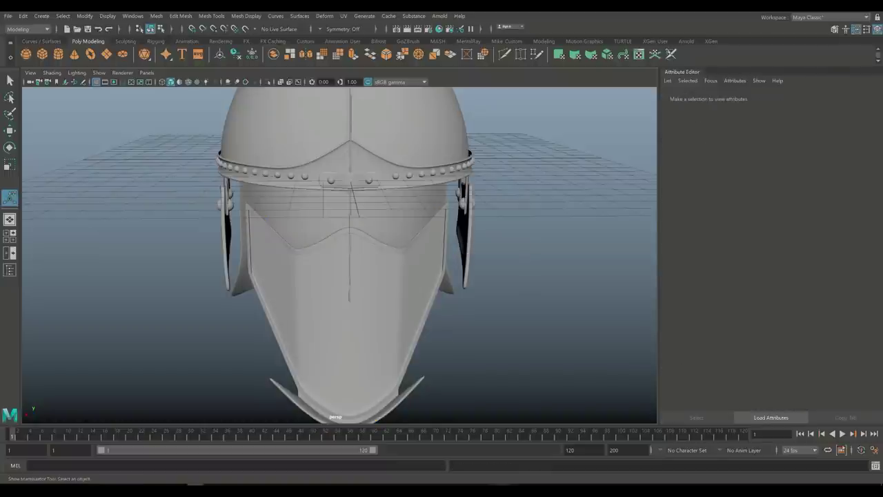
scroll(339, 255, "down", 3)
left_click(345, 310)
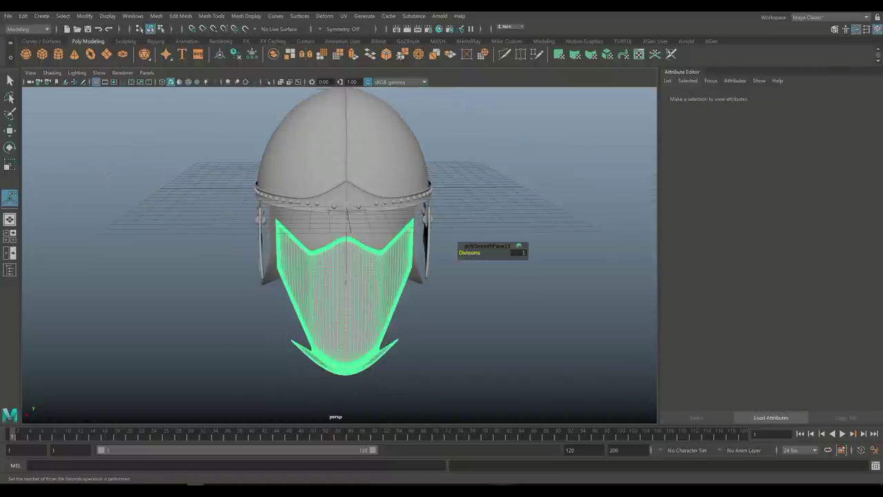
left_click_drag(386, 290, 256, 231, "alt")
left_click(470, 253)
scroll(469, 252, "up", 6)
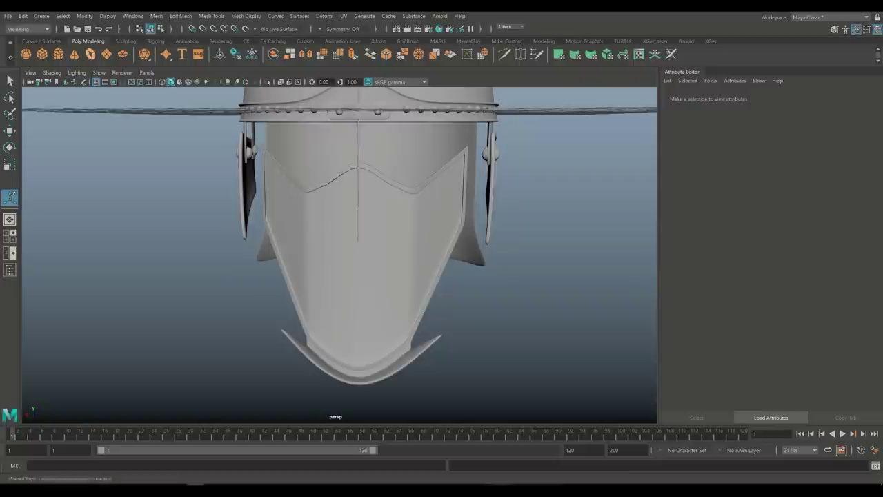
- Create a polygon cube and move it in front of the helmet, level with the face guard
left_click(43, 54)
left_click_drag(331, 276, 248, 228, "alt")
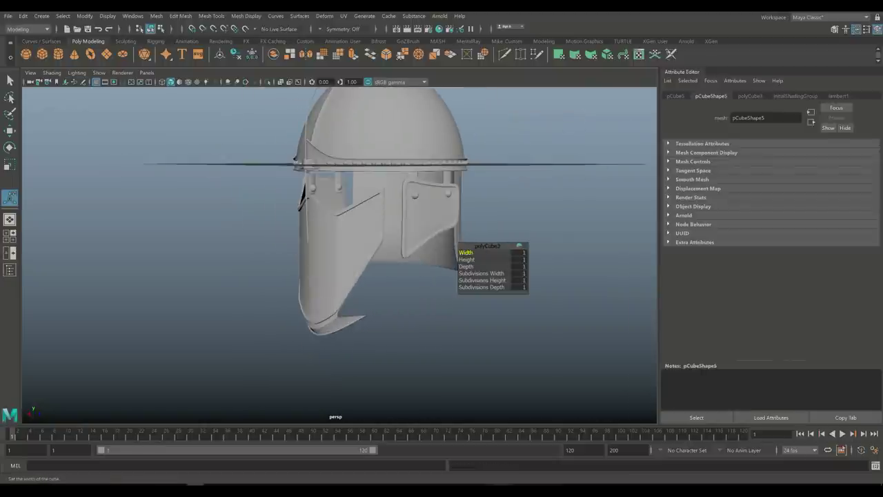
key("w")
left_click_drag(352, 164, 200, 162)
left_click_drag(331, 276, 414, 235, "alt")
key("ctrl+z")
scroll(351, 207, "down", 3)
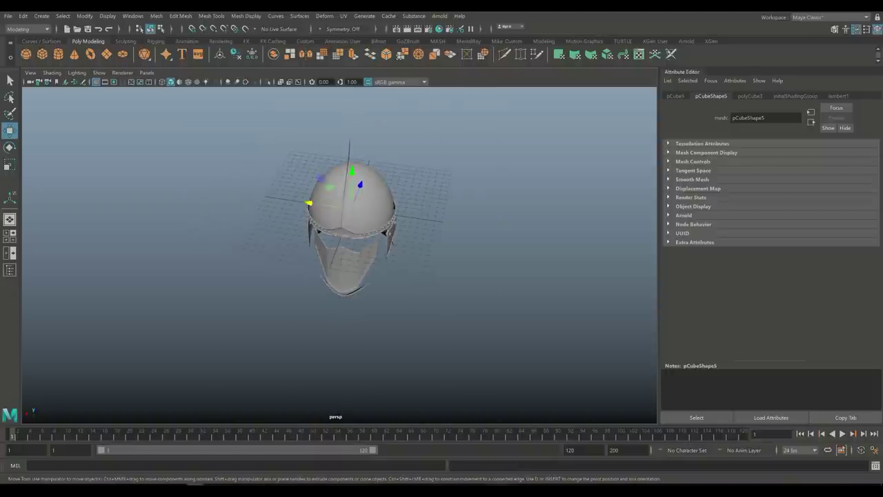
left_click_drag(319, 178, 320, 242)
- Scale the cube into a tall, thin rectangular plate
key("r")
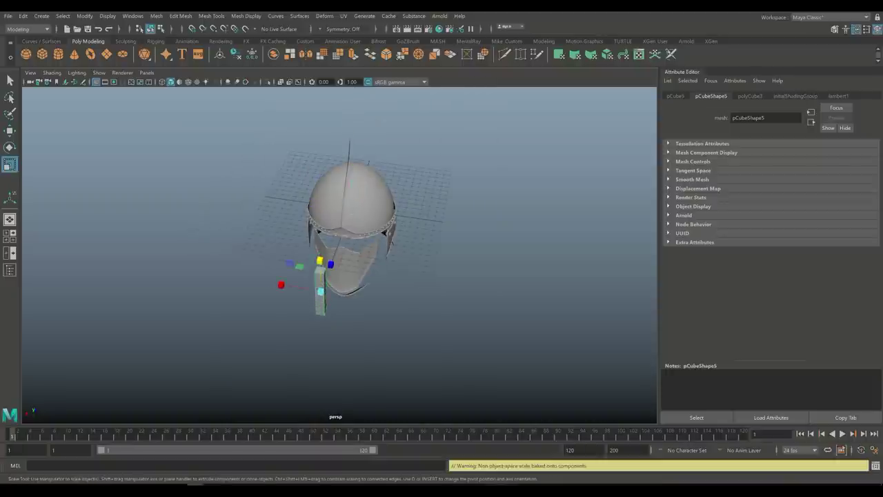
left_click_drag(281, 285, 270, 286)
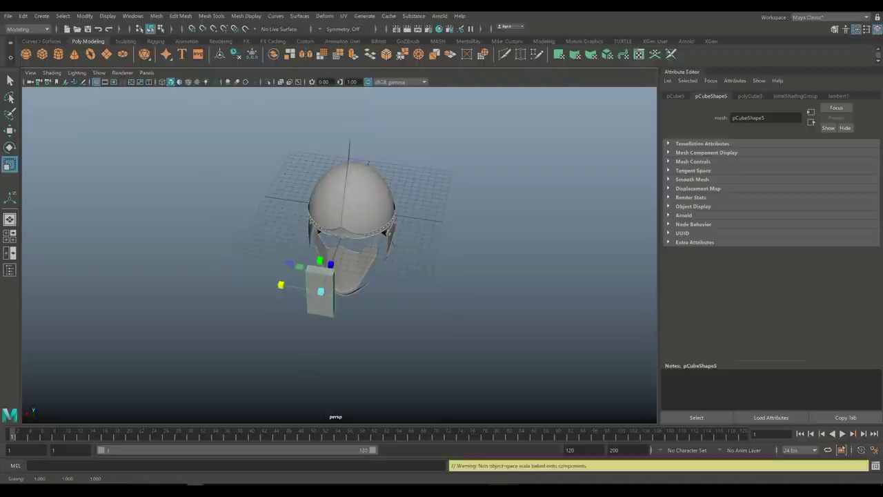
scroll(321, 289, "up", 4)
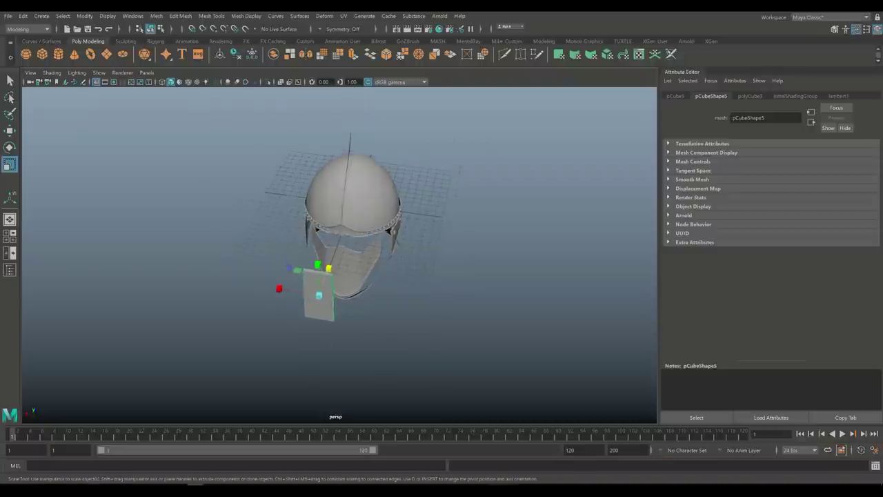
- Set Insert Edge Loop to multiple loops with 5 edge loops and insert evenly spaced loops both lengthwise and crosswise on the plate
left_click(211, 15)
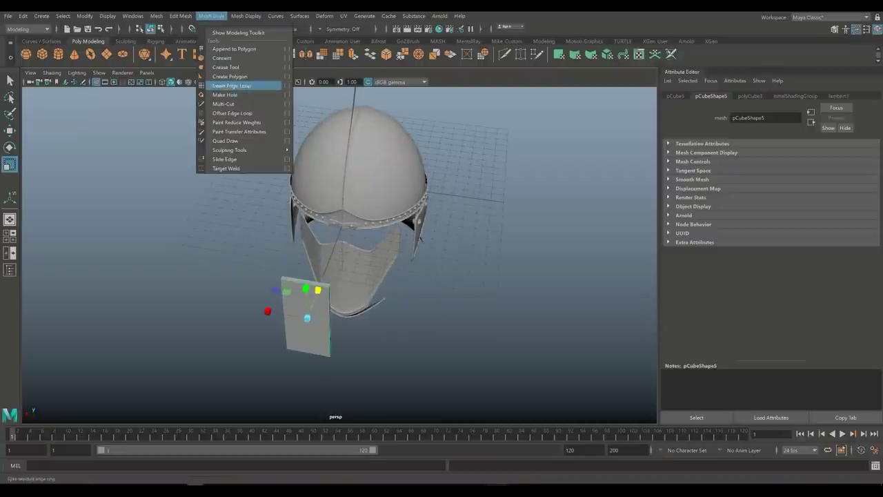
left_click(287, 86)
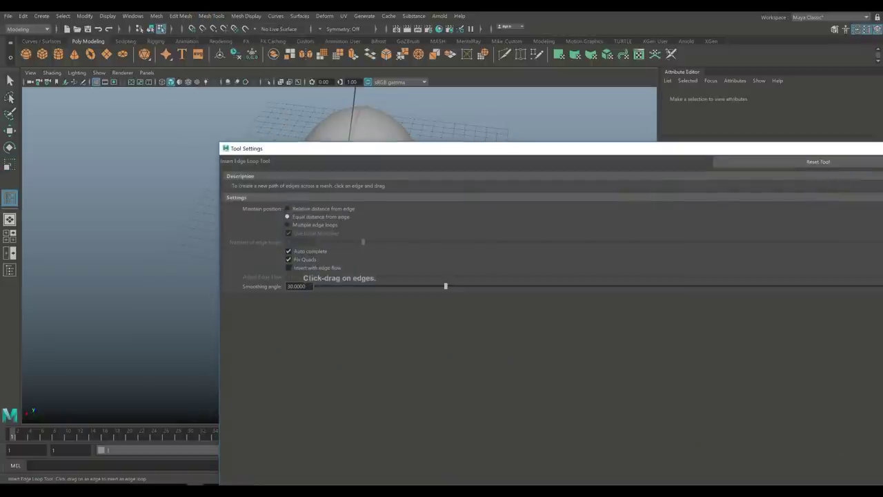
left_click(288, 224)
double_click(289, 242)
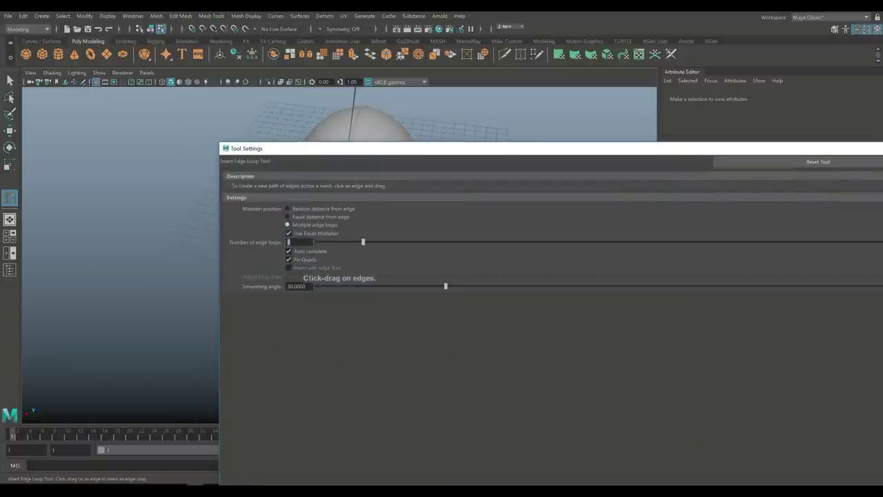
key("Return")
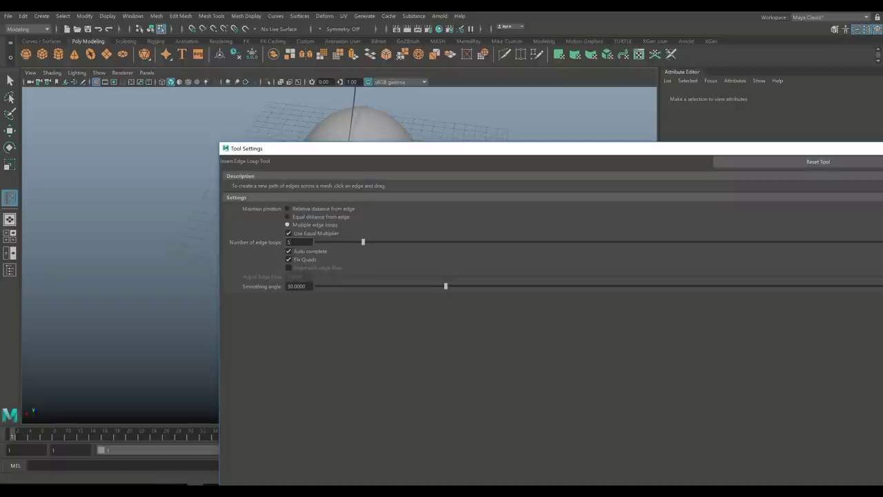
left_click(866, 29)
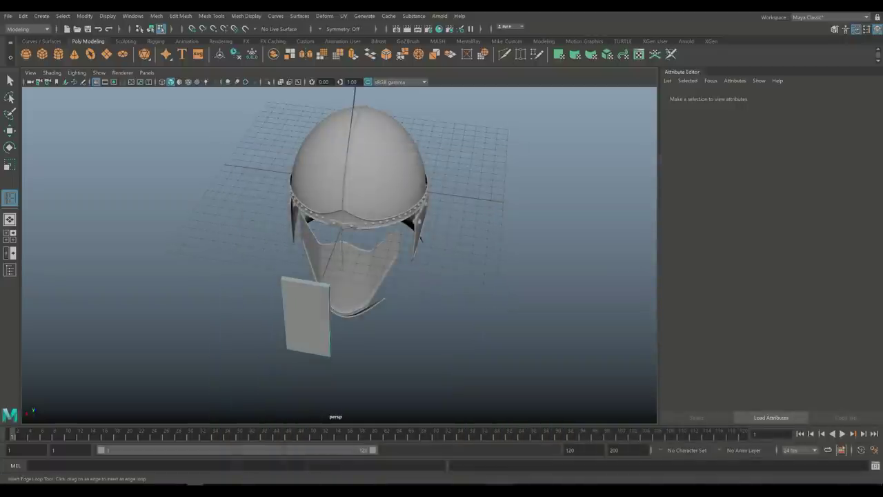
left_click(329, 321)
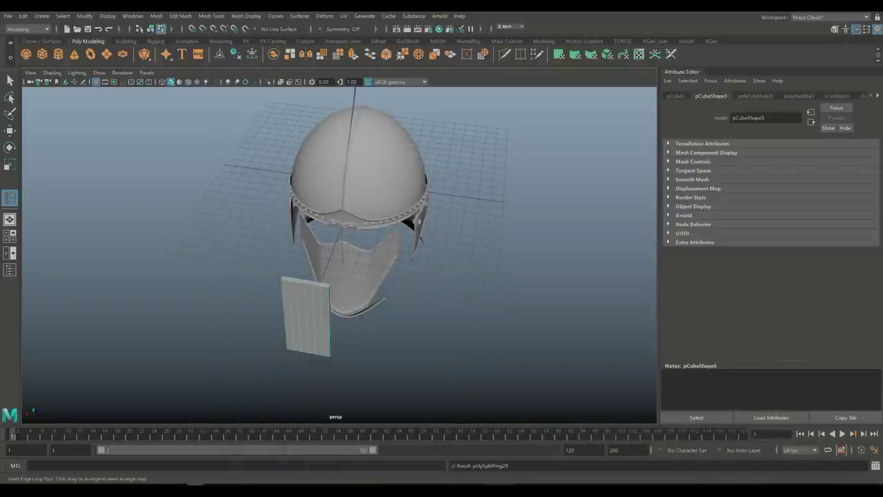
left_click(329, 314)
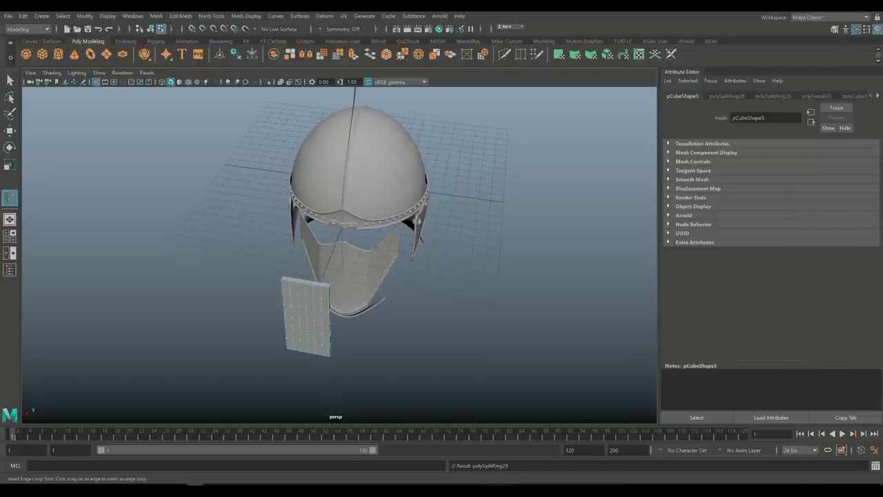
key("q")
- In the front view, lower the plate to the upper middle of the face guard and scale it down uniformly
key("space")
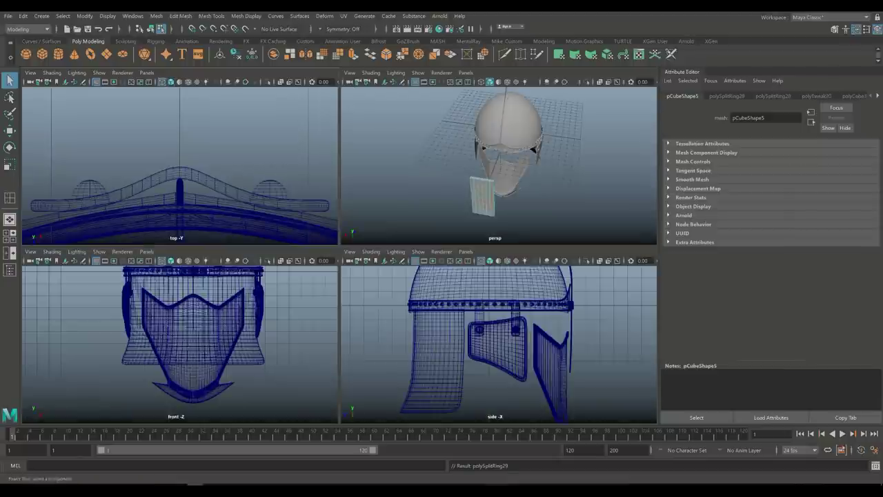
key("a")
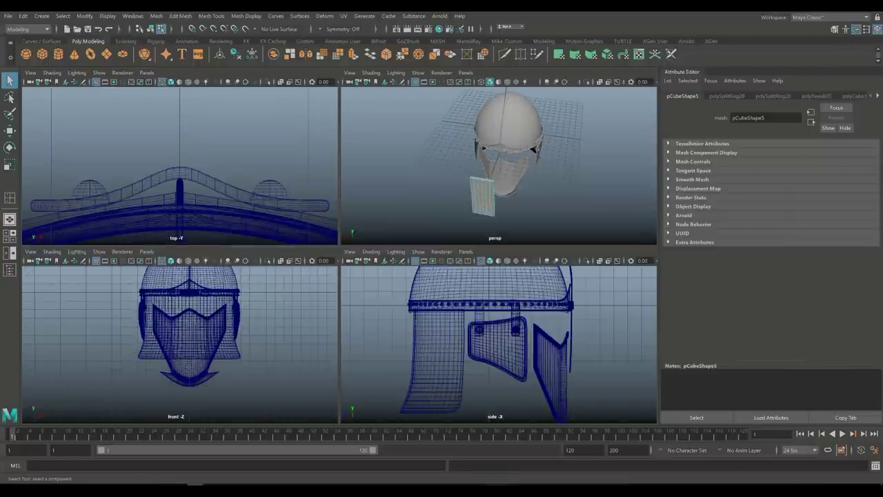
key("space")
scroll(339, 254, "down", 5)
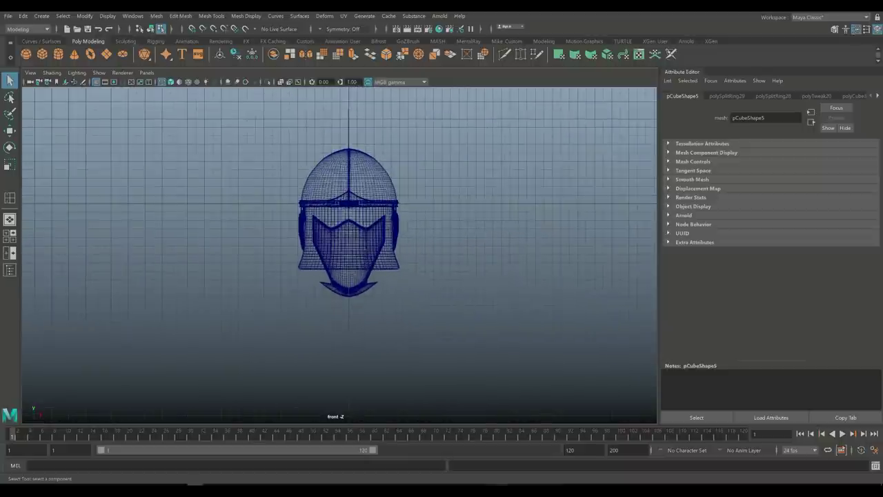
scroll(311, 120, "down", 2)
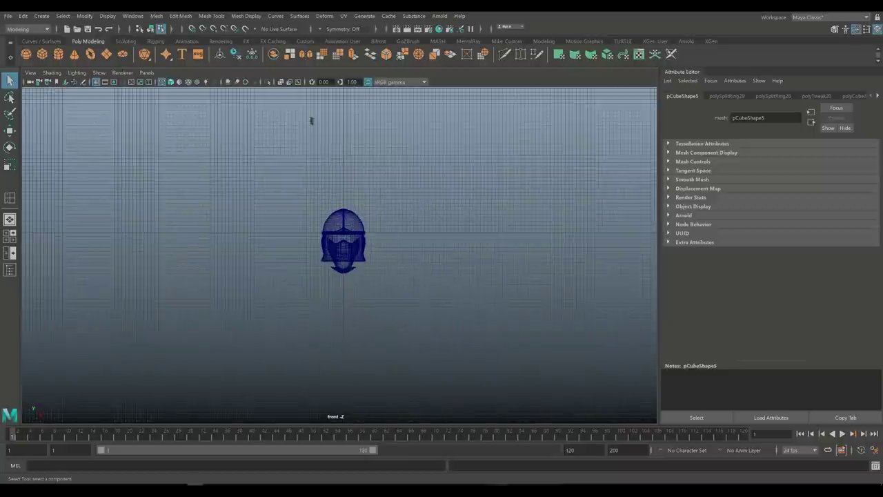
scroll(311, 121, "up", 5)
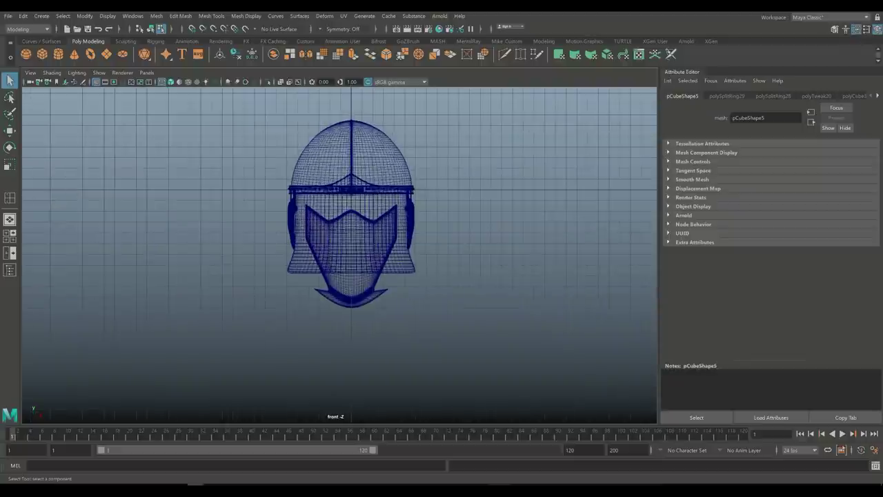
scroll(365, 158, "up", 3)
right_click_drag(365, 158, 417, 116)
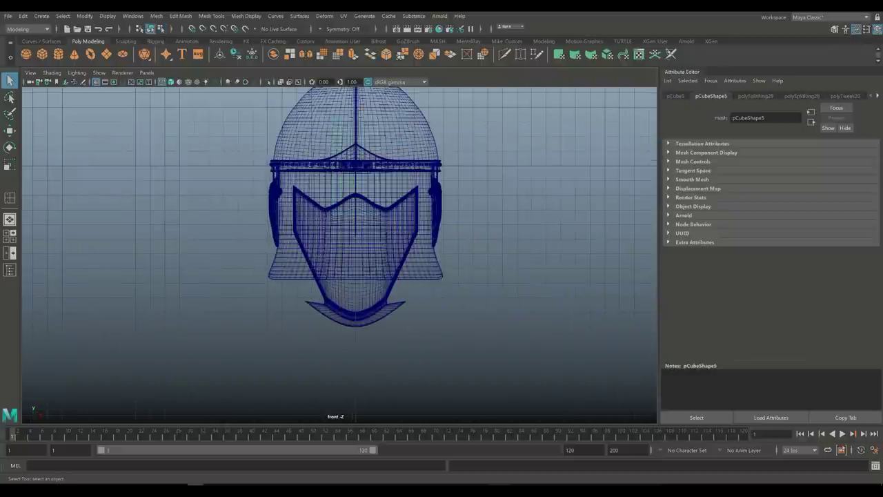
scroll(365, 158, "up", 1)
key("w")
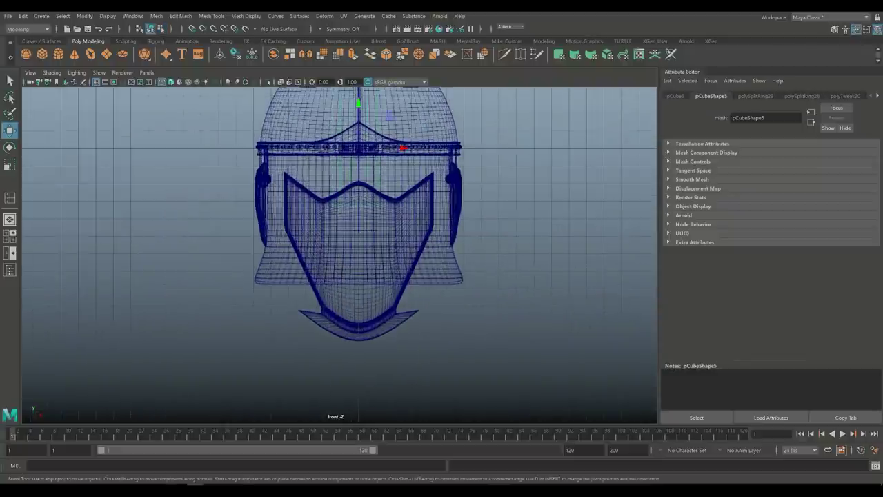
left_click_drag(359, 103, 359, 187)
key("r")
left_click_drag(359, 232, 334, 232)
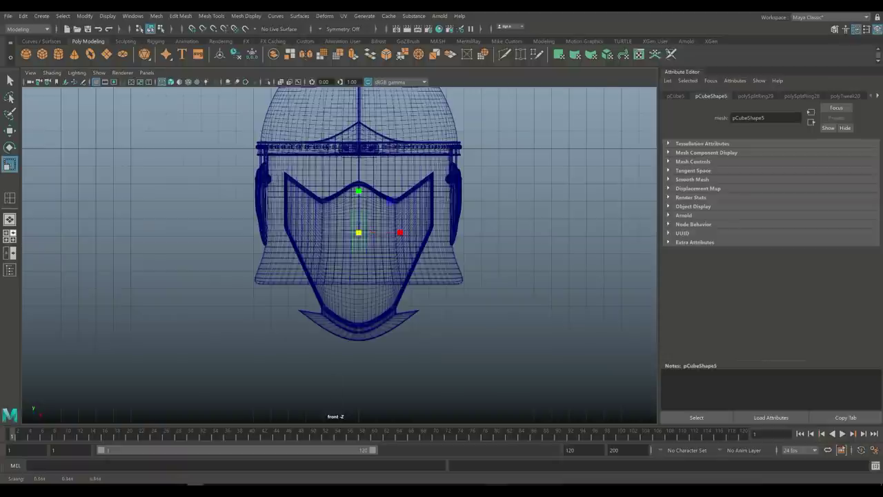
- In the perspective view, move the plate back to the front of the face guard and raise it toward the upper edge
key("space")
key("space")
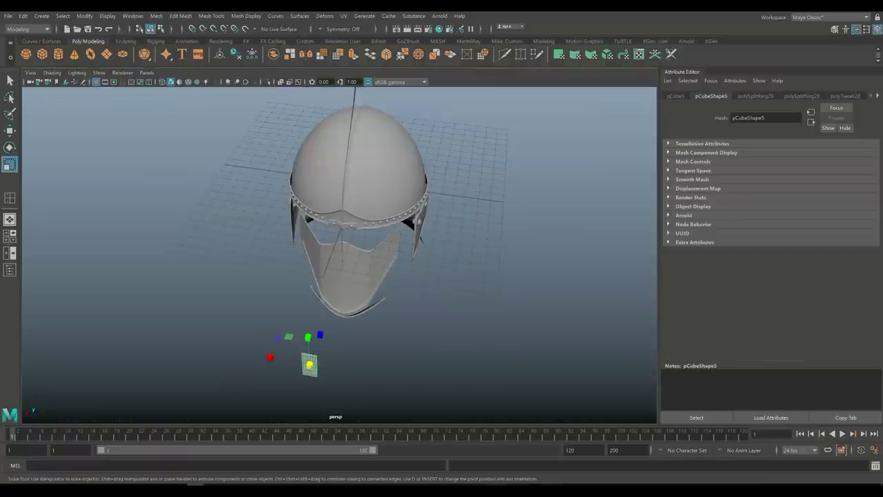
key("w")
left_click_drag(320, 333, 442, 233)
scroll(339, 255, "up", 10)
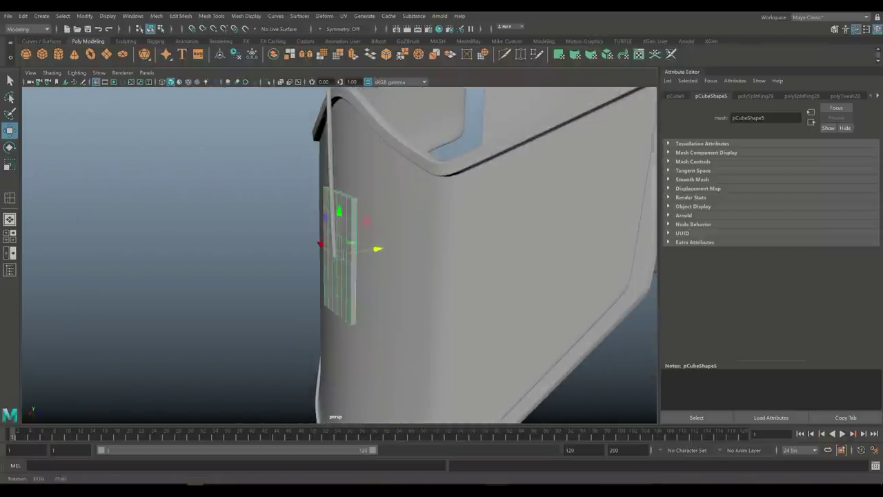
left_click_drag(339, 218, 339, 167)
left_click_drag(414, 242, 469, 243, "alt")
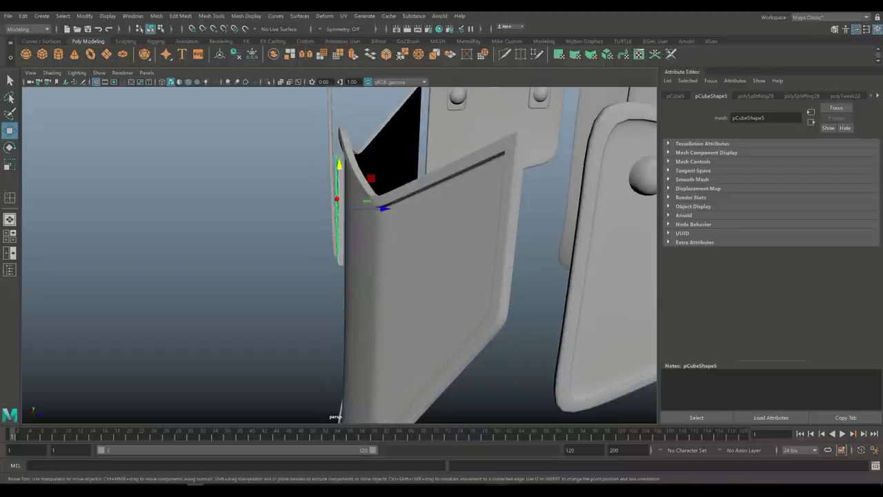
- Push the plate into the face guard's front surface and raise it slightly to just below the central peak
left_click(414, 263)
left_click_drag(414, 263, 331, 276, "alt")
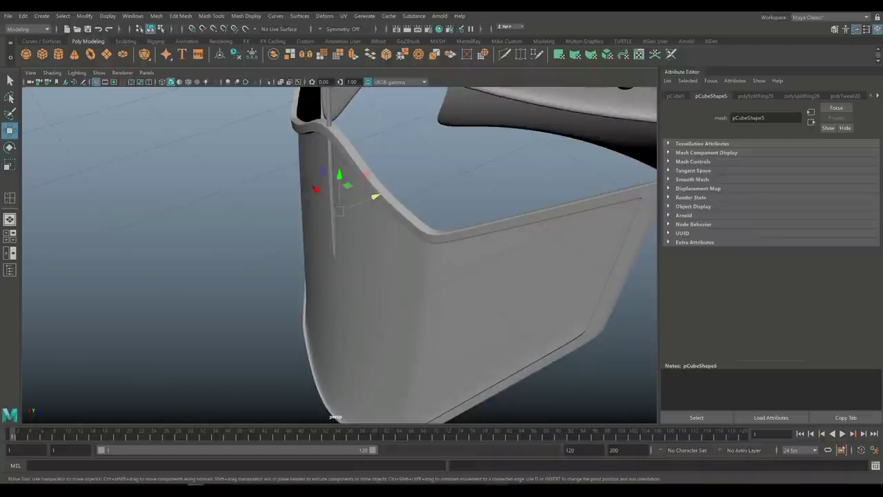
left_click_drag(374, 197, 411, 209)
scroll(339, 255, "up", 2)
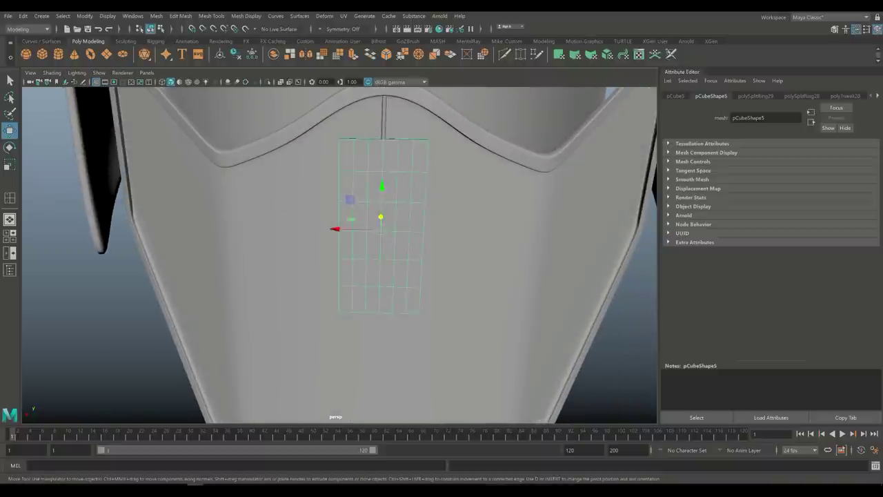
left_click_drag(382, 185, 382, 169)
- Select the plate's center column of vertices in the front view and stretch it vertically by a factor of about 1.2
right_click_drag(385, 128, 339, 129)
right_click_drag(335, 213, 378, 302)
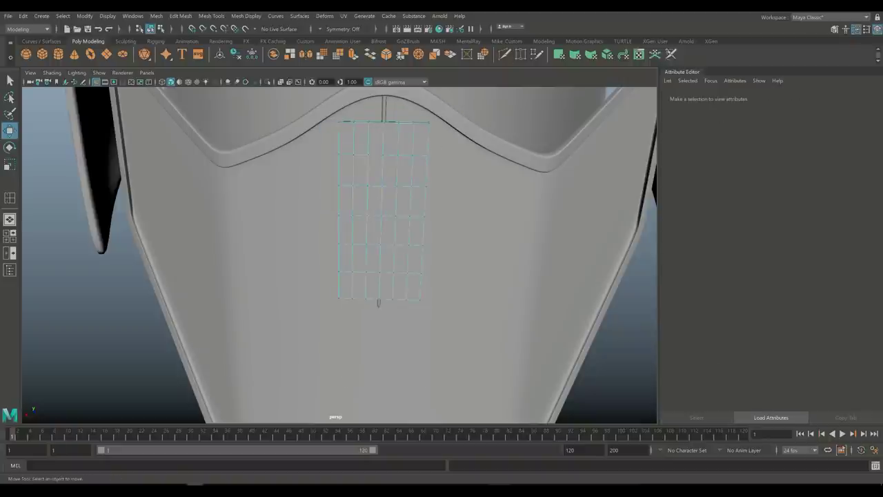
key("space")
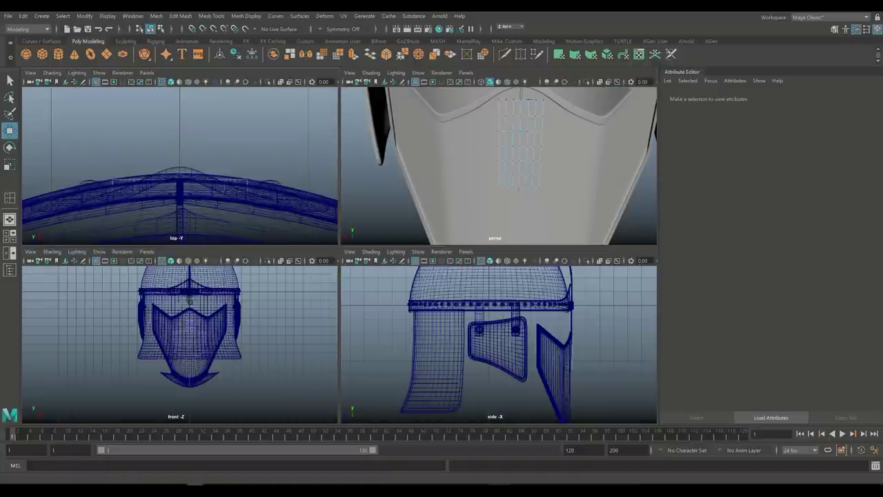
scroll(186, 338, "up", 4)
scroll(155, 331, "up", 6)
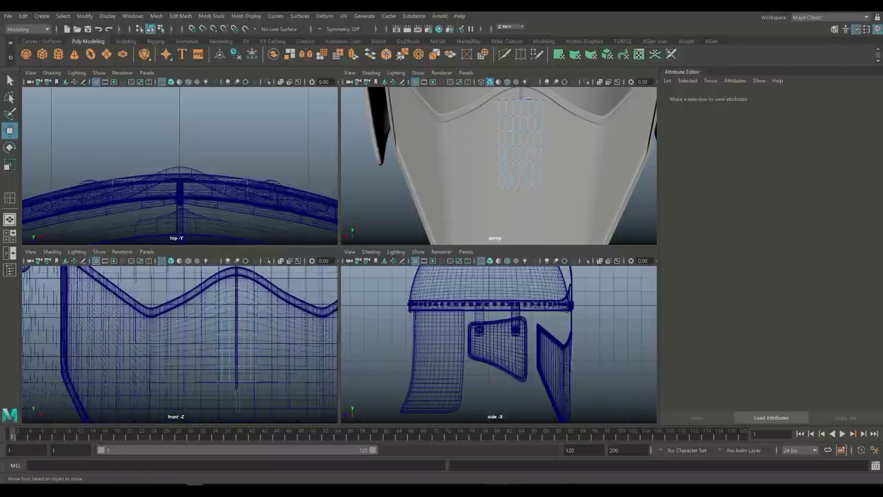
left_click(237, 331)
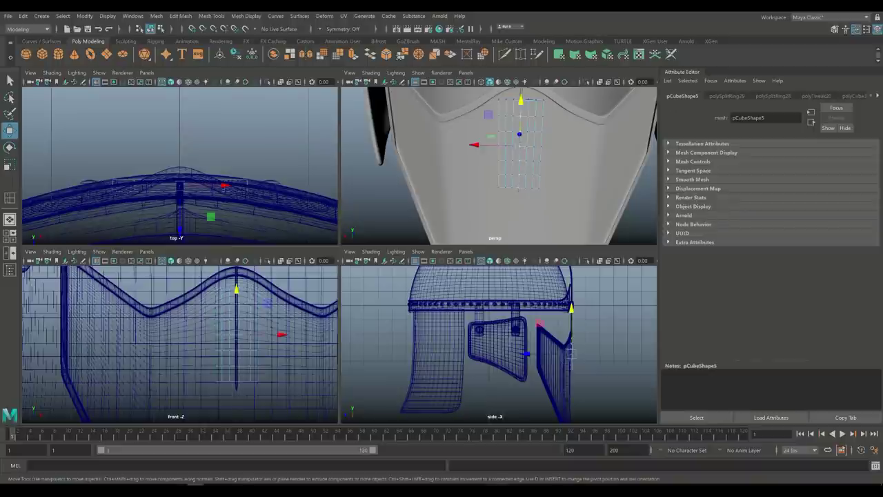
key("r")
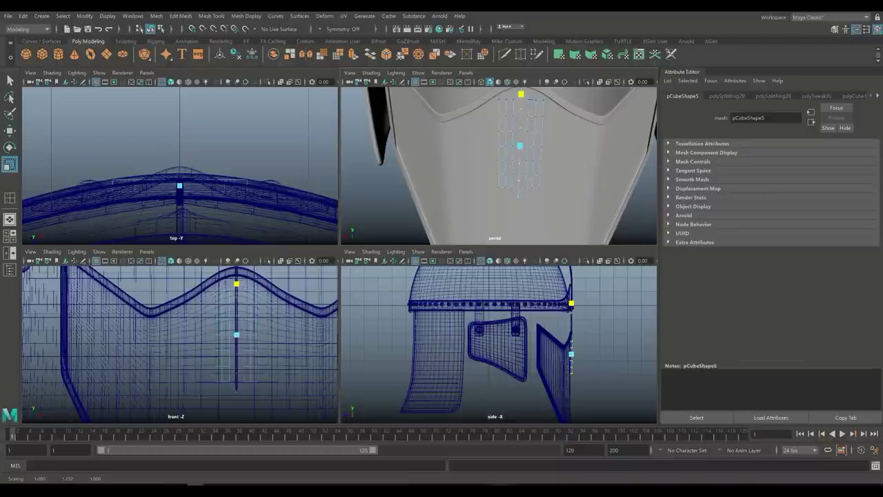
left_click_drag(236, 283, 236, 294)
mouse_move(221, 254)
right_mouse_down()
mouse_move(228, 303)
mouse_move(204, 243)
mouse_move(214, 252)
right_mouse_up()
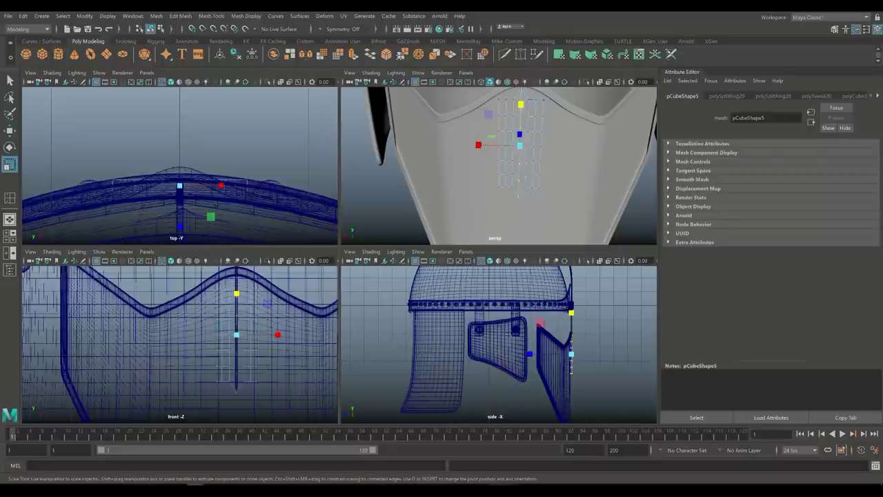
- Stretch the vertex columns beside the plate's center slightly and shorten the outermost columns vertically to form pointed top and bottom ends
left_click_drag(235, 335, 229, 334)
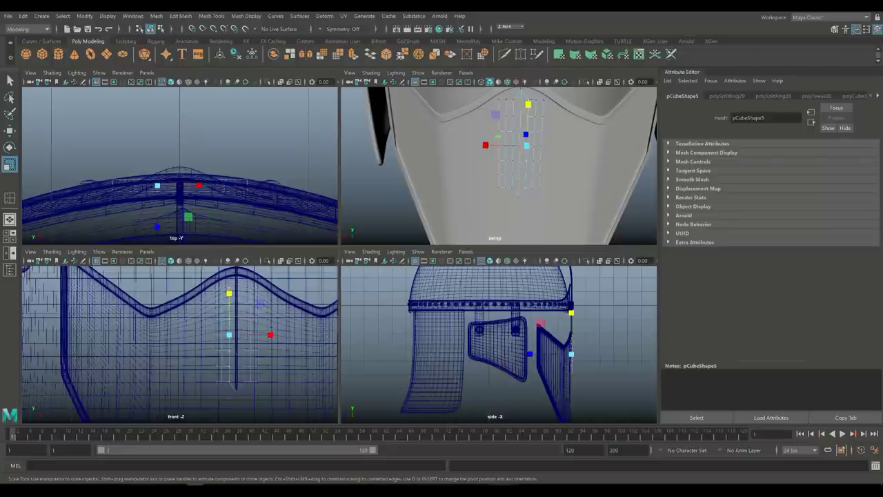
key("ctrl+z")
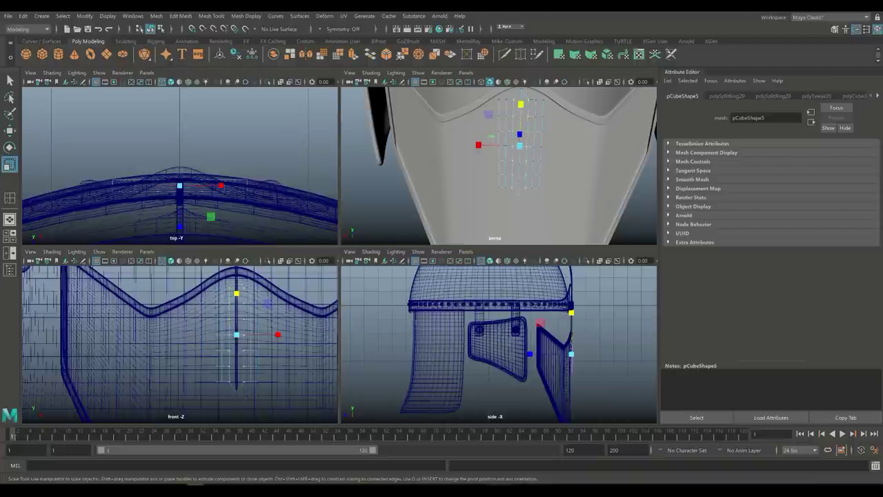
left_click_drag(236, 293, 236, 290)
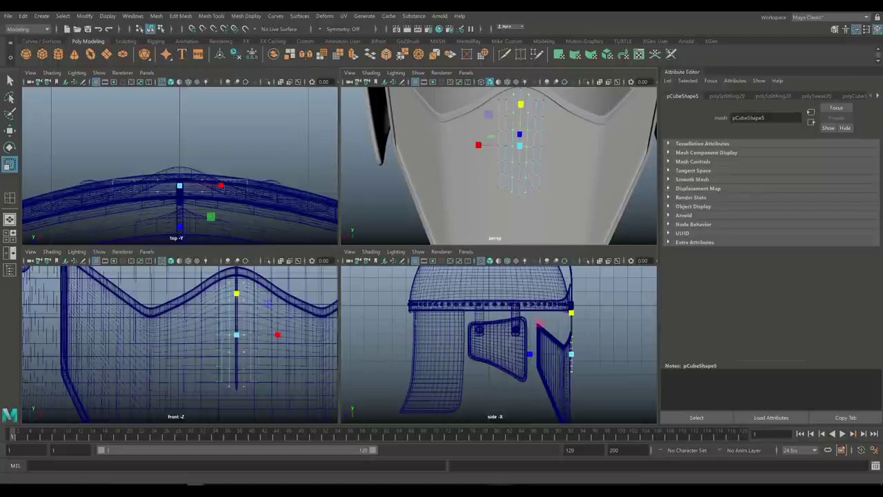
key("ctrl+z")
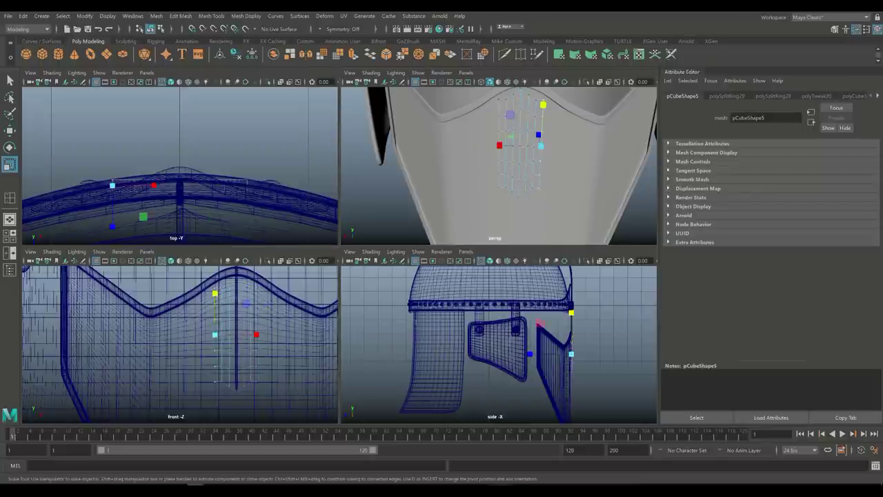
key("shift+z")
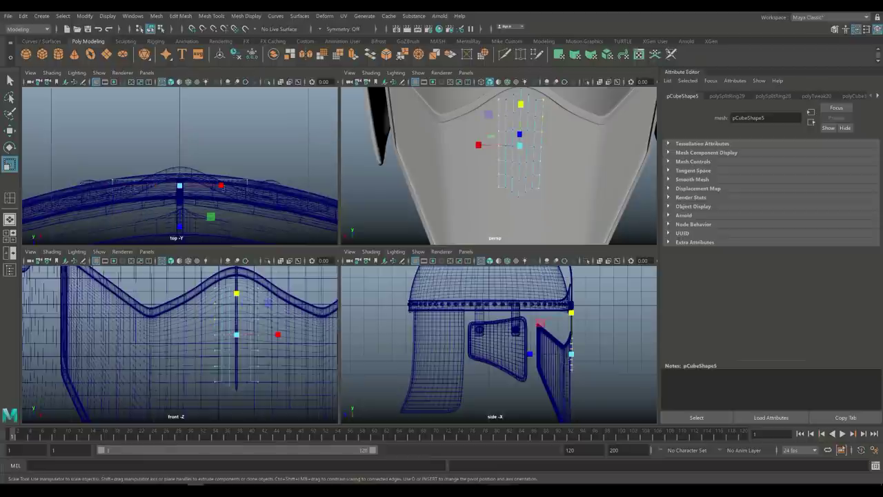
left_click_drag(236, 293, 236, 299)
- Select the plate's middle horizontal edges in the front view and scale them inward horizontally to form a gradually tapered waist
scroll(179, 343, "up", 2)
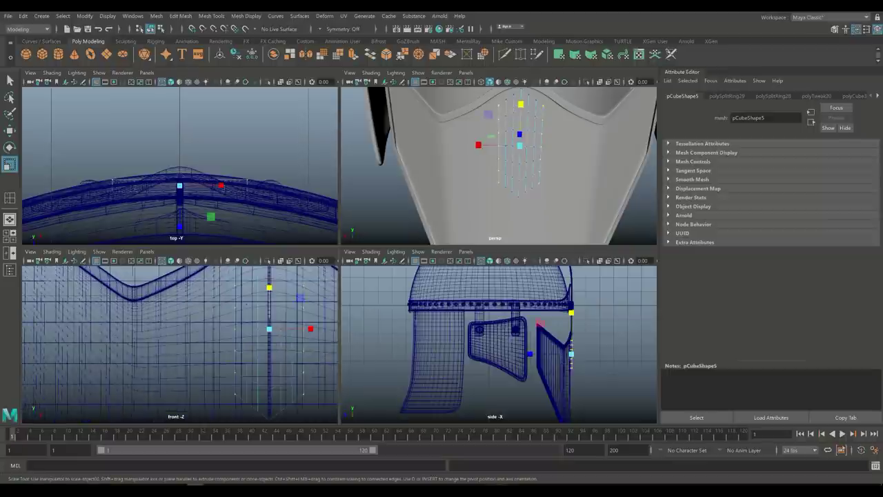
left_click(236, 260)
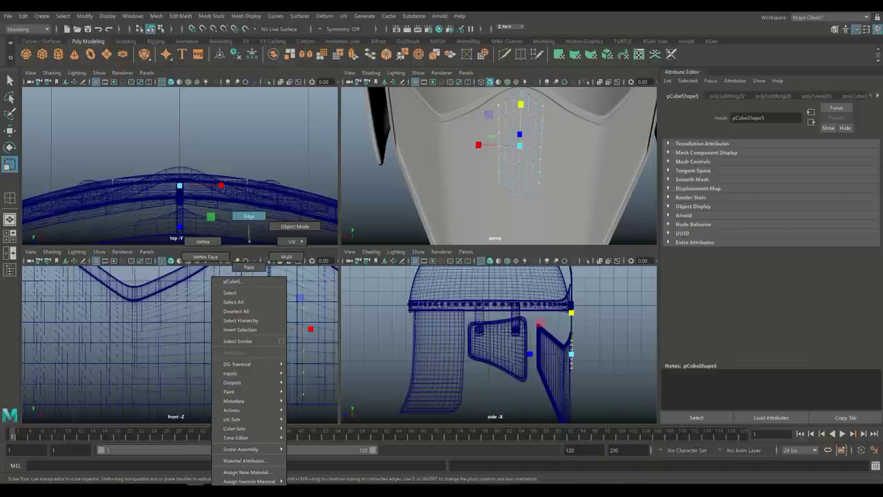
left_click(249, 365)
scroll(180, 344, "down", 3)
scroll(180, 344, "up", 4)
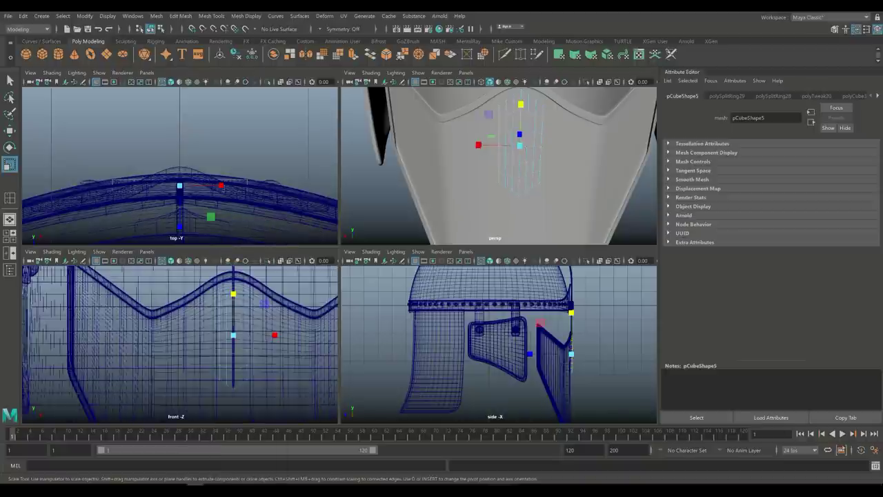
mouse_move(233, 293)
left_mouse_down()
mouse_move(234, 278)
mouse_move(233, 294)
left_mouse_up()
left_click_drag(274, 334, 257, 336)
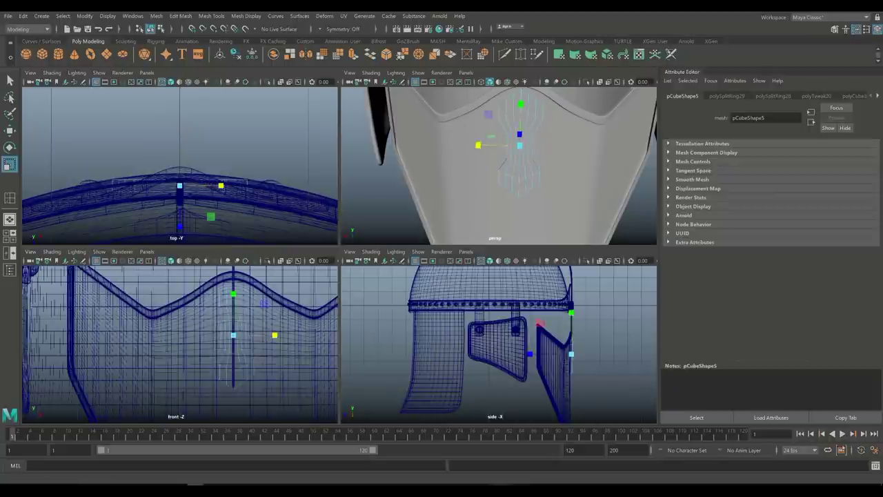
right_click_drag(502, 143, 503, 142)
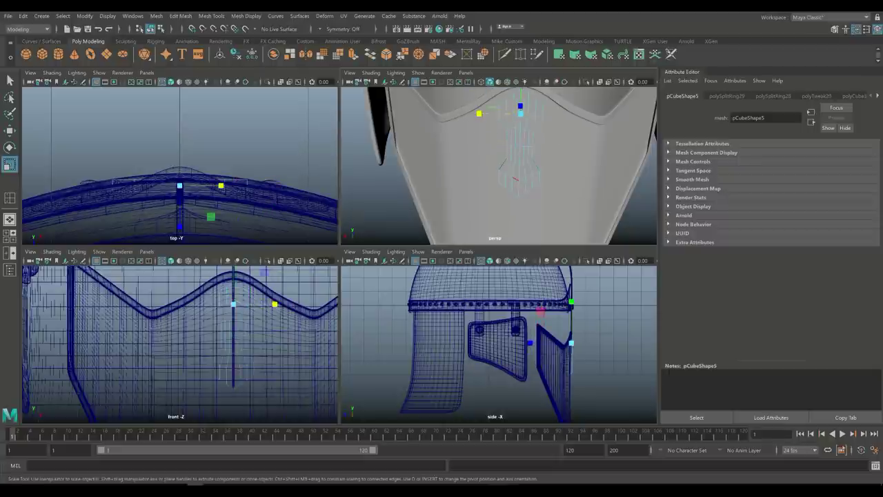
left_click_drag(220, 185, 208, 186)
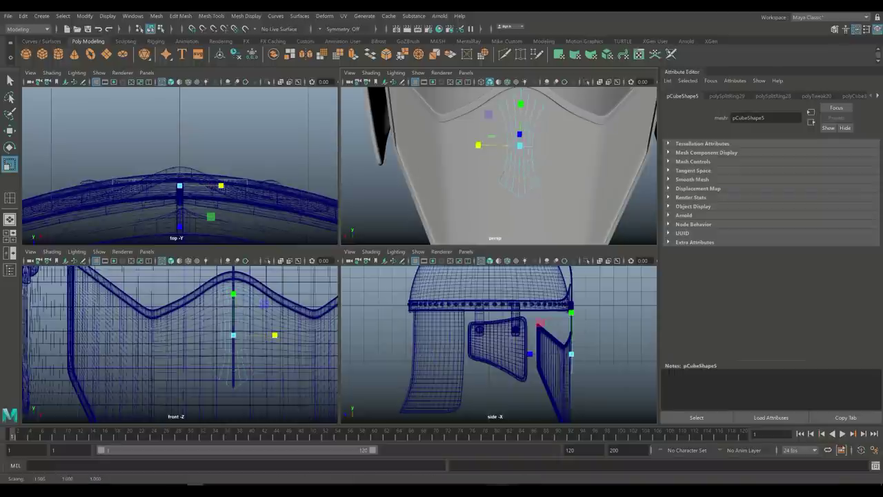
- Select the whole plate in object mode in the perspective view and apply a nonlinear Bend deformer to it
key("space")
key("f")
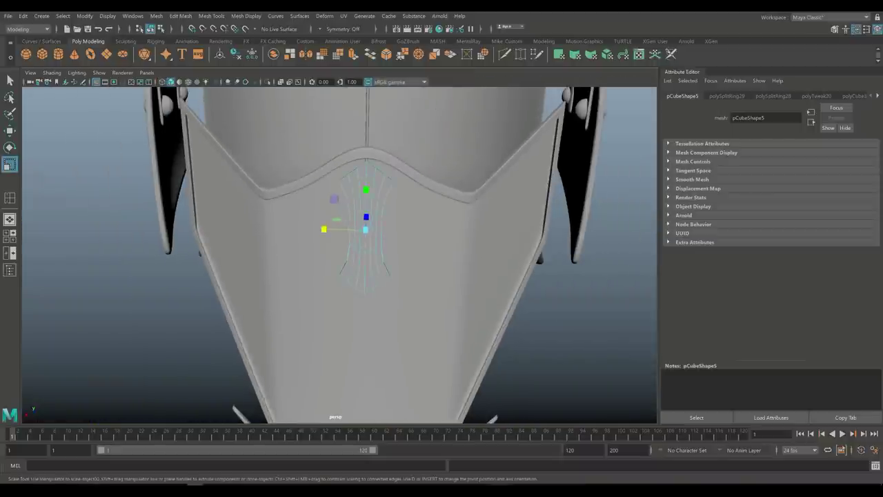
left_click_drag(338, 255, 228, 261, "alt")
right_click_drag(349, 163, 394, 148)
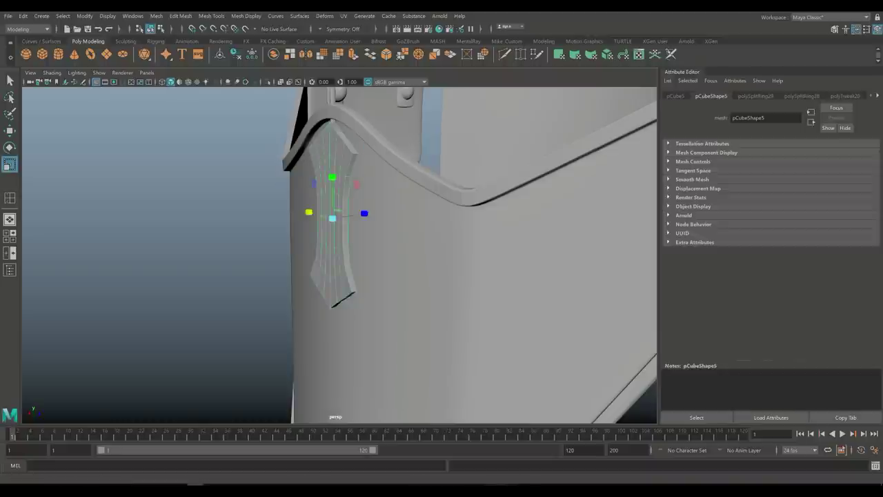
left_click(325, 15)
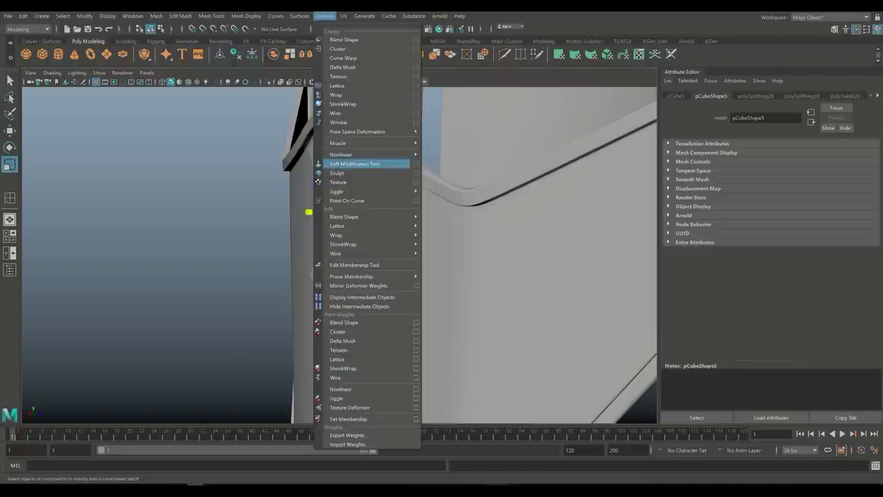
mouse_move(365, 155)
left_click(438, 155)
left_click_drag(338, 255, 301, 247, "alt")
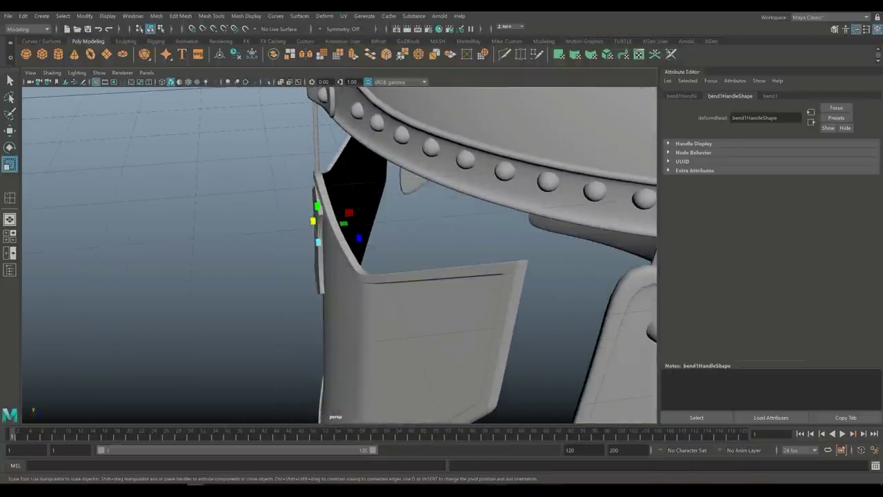
- Try bending the plate with the deformer's curvature, and undo the change
left_click(770, 96)
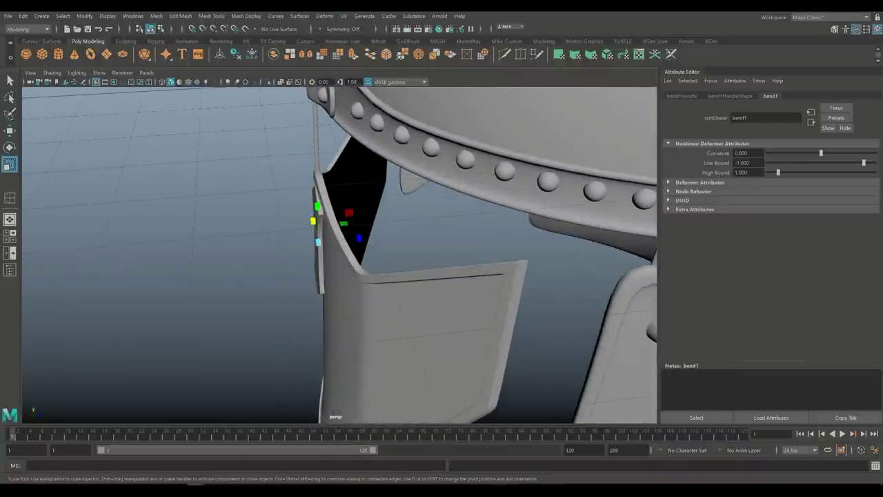
mouse_move(821, 153)
left_mouse_down()
mouse_move(832, 152)
mouse_move(821, 152)
left_mouse_up()
key("ctrl+z")
left_click_drag(338, 255, 376, 248, "alt")
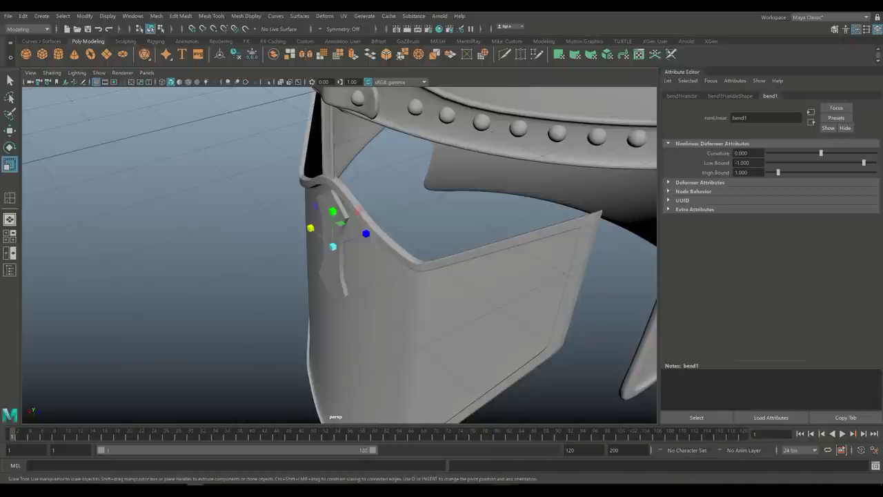
- Rotate the bend handle to -90 degrees in Y and 90 degrees in Z, testing the curvature between rotations
key("e")
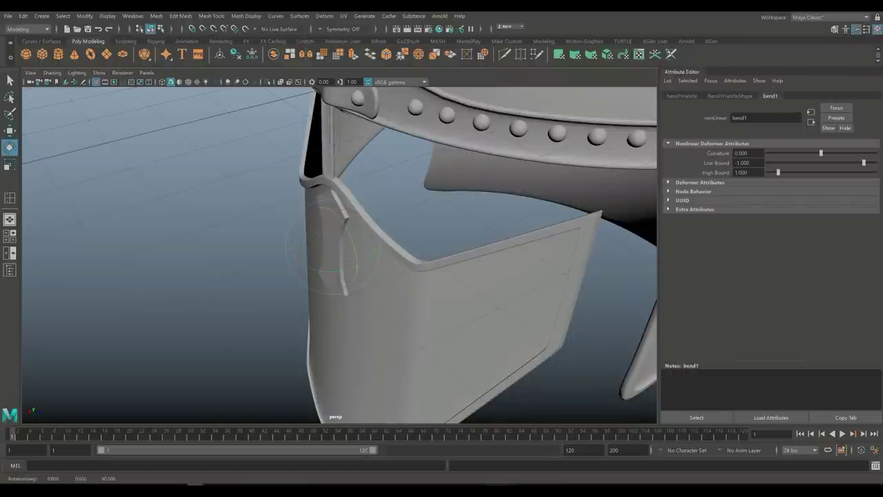
left_click_drag(821, 153, 819, 152)
key("ctrl+z")
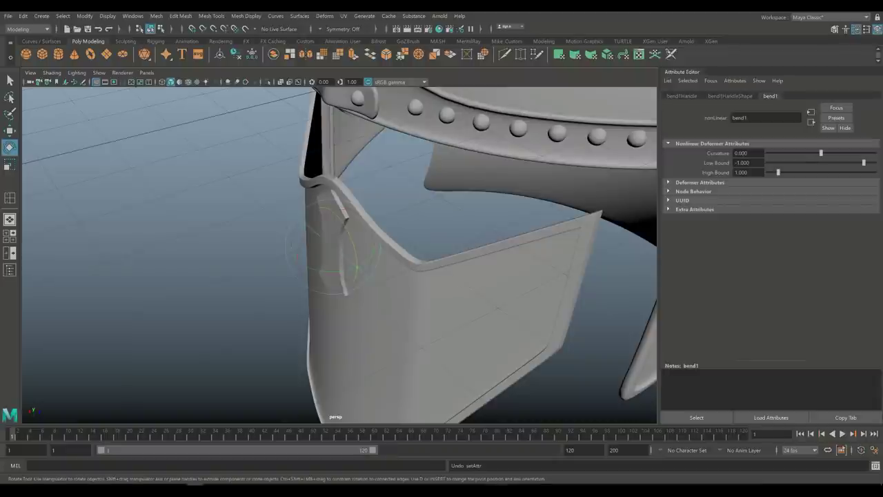
left_click_drag(309, 233, 312, 222)
left_click_drag(821, 152, 832, 153)
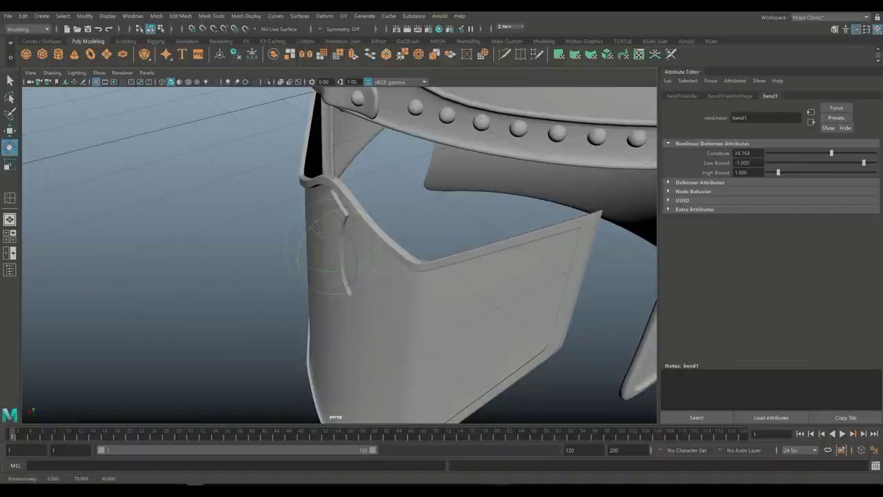
left_click(682, 96)
left_click(776, 162)
type("-90")
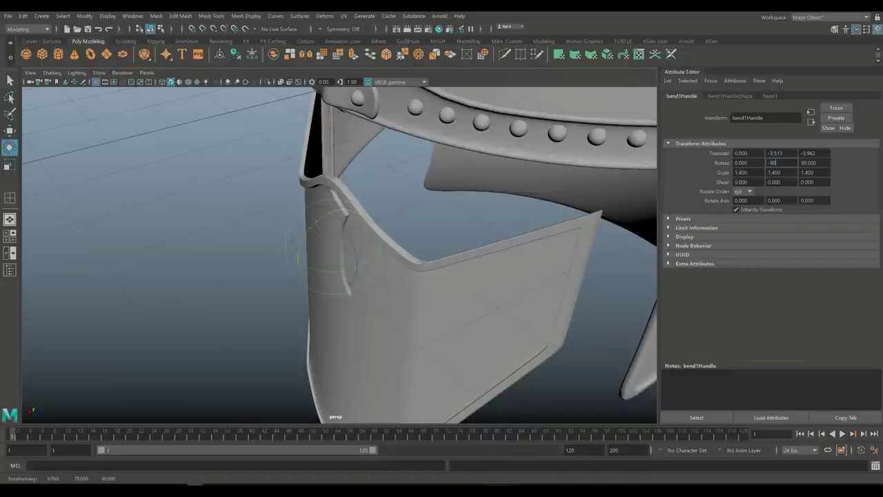
key("Return")
- Raise the bend's curvature to about 56.4 so the plate follows the face guard's curved front
left_click(770, 95)
mouse_move(831, 152)
left_mouse_down()
mouse_move(846, 152)
mouse_move(831, 152)
left_mouse_up()
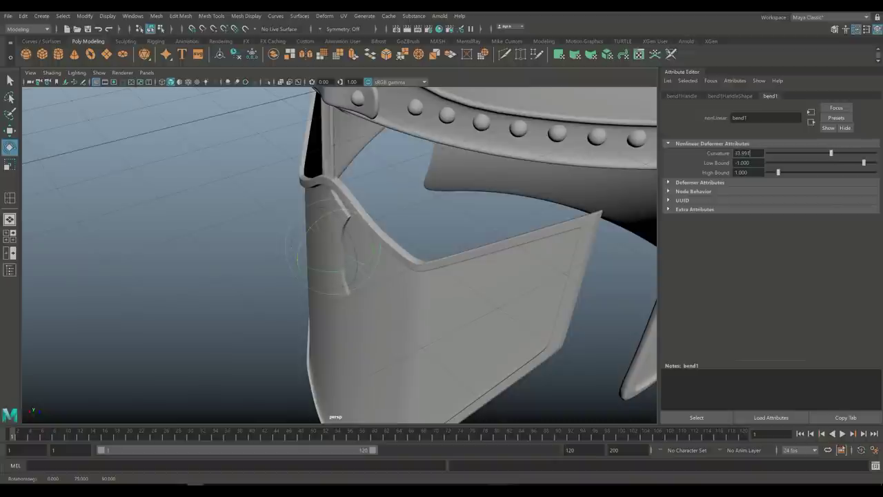
left_click_drag(338, 255, 483, 232, "alt")
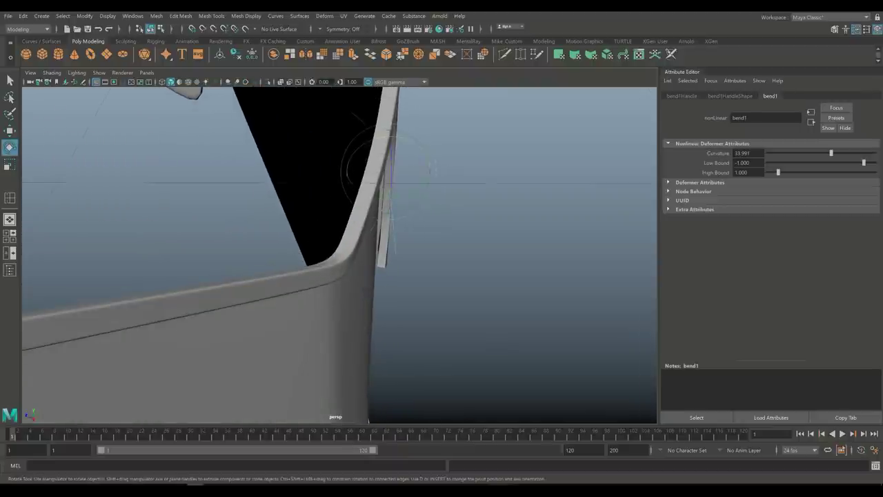
left_click_drag(830, 152, 838, 152)
- Select the bent plate and delete its construction history
left_click_drag(483, 232, 370, 237, "alt")
left_click(104, 310)
left_click(359, 276)
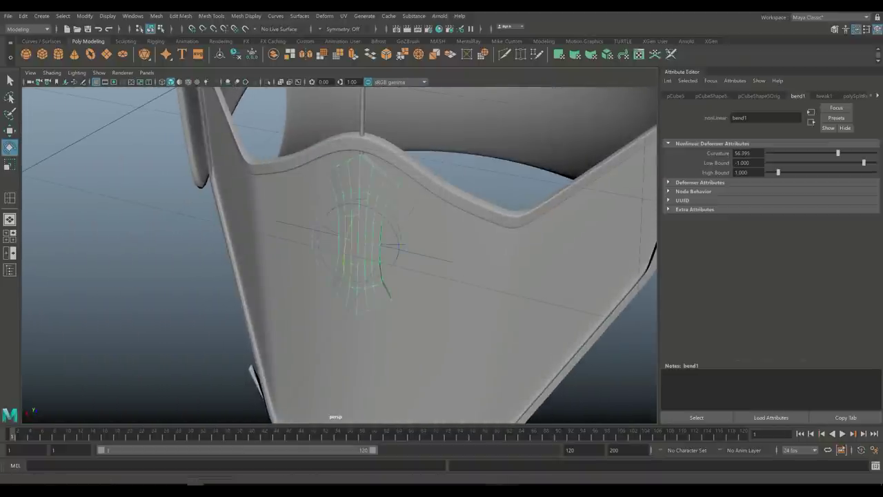
left_click(23, 15)
mouse_move(62, 124)
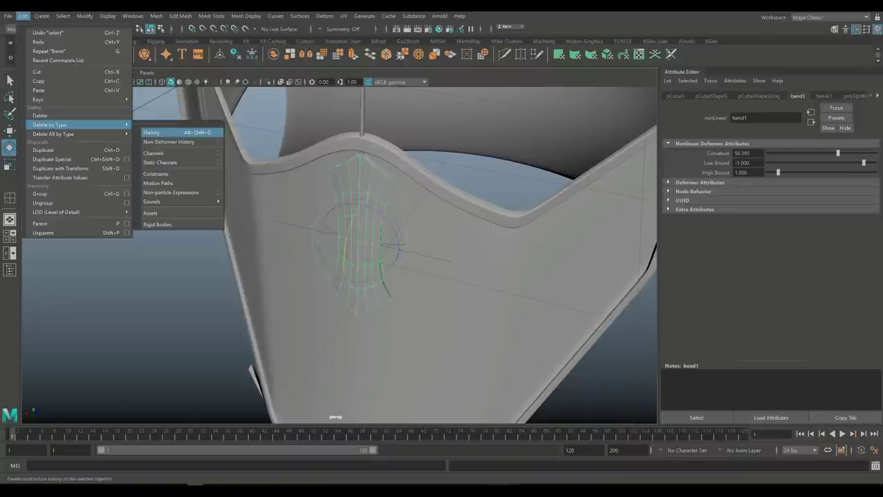
left_click(153, 132)
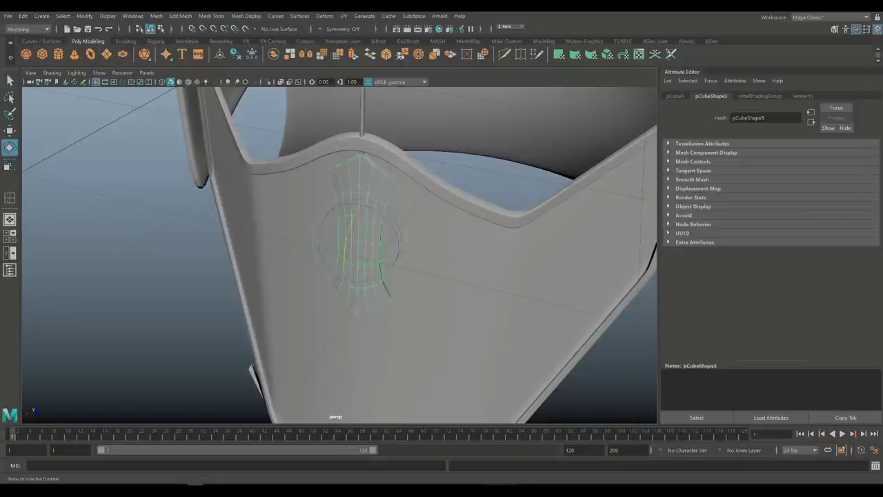
- Look through the scene objects in the Outliner, select pCube5, and close the list
left_click(10, 269)
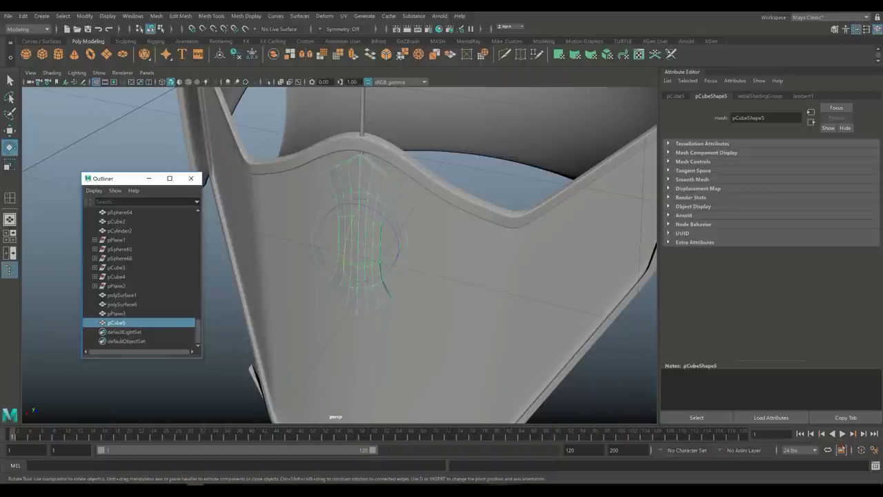
scroll(142, 276, "up", 20)
scroll(141, 276, "down", 20)
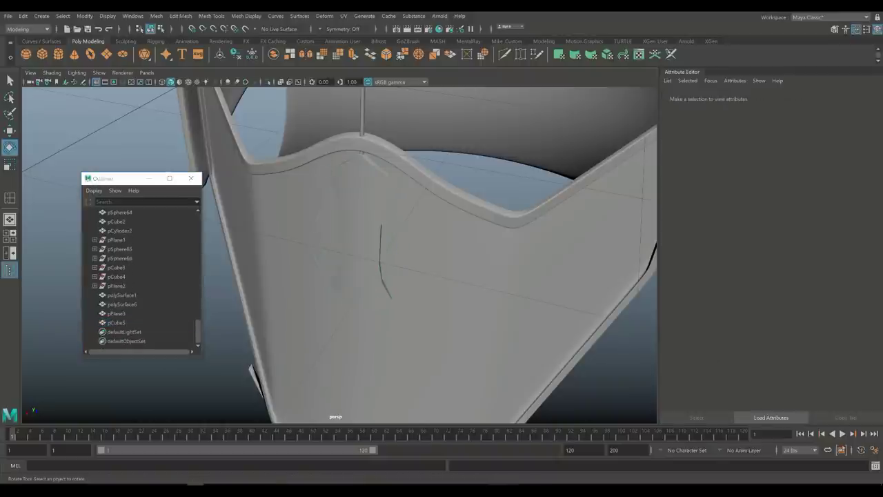
left_click(116, 323)
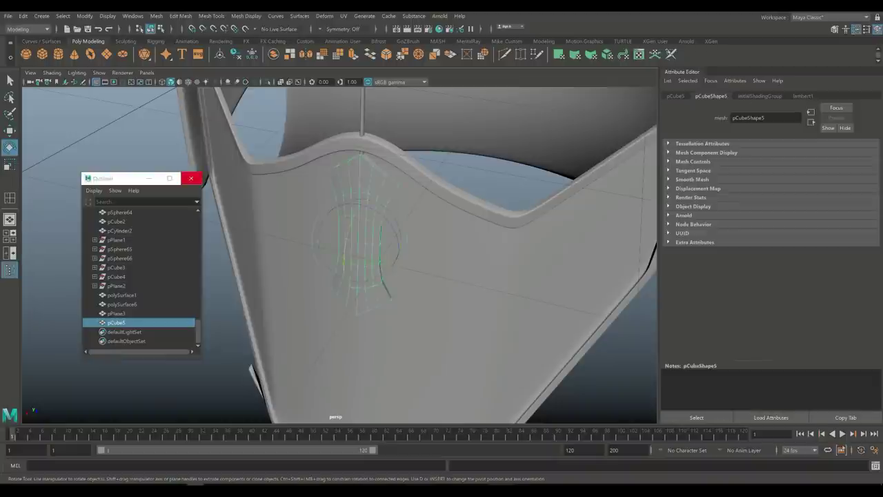
left_click(190, 178)
- Preview the plate smoothed and examine its fit against the face guard from the front and side
scroll(338, 255, "down", 3)
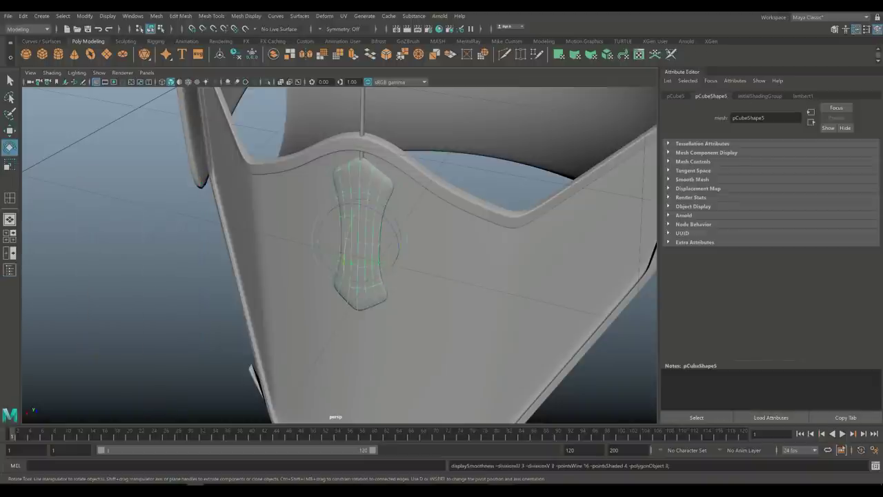
left_click_drag(338, 255, 387, 207, "alt")
scroll(338, 256, "down", 3)
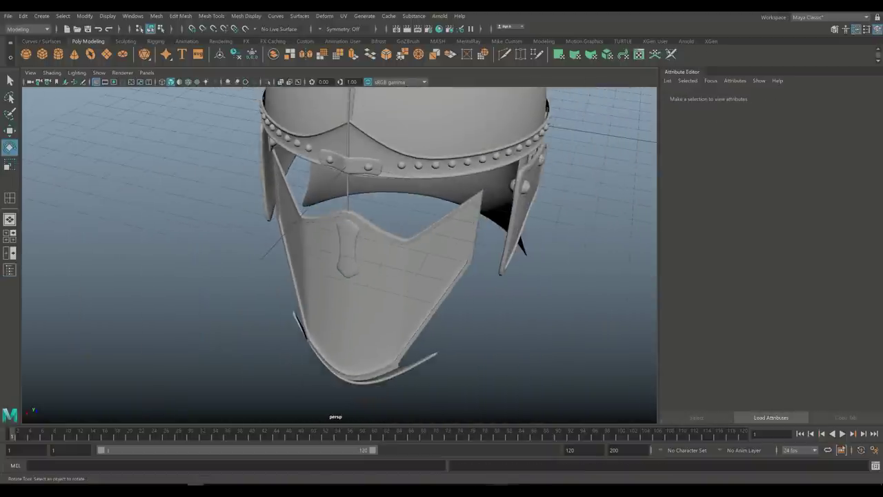
left_click_drag(338, 255, 414, 255, "alt")
scroll(338, 256, "up", 3)
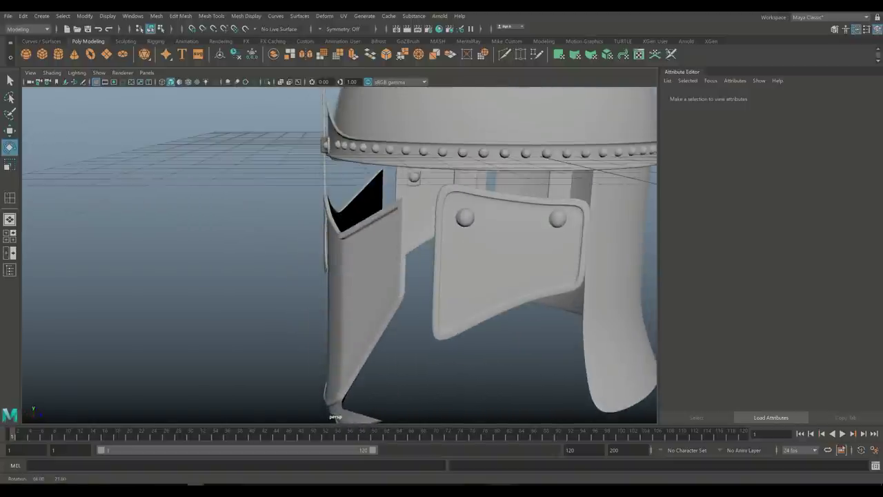
scroll(338, 255, "down", 3)
left_click_drag(338, 255, 358, 255, "alt")
scroll(338, 255, "up", 5)
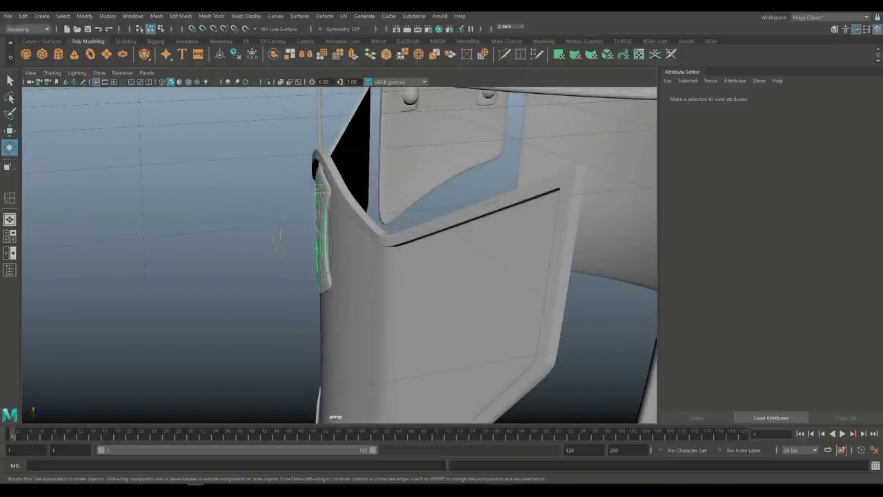
- Turn off the bent plate's smooth preview and insert an edge loop along it to tighten its edges
left_click(324, 227)
key("1")
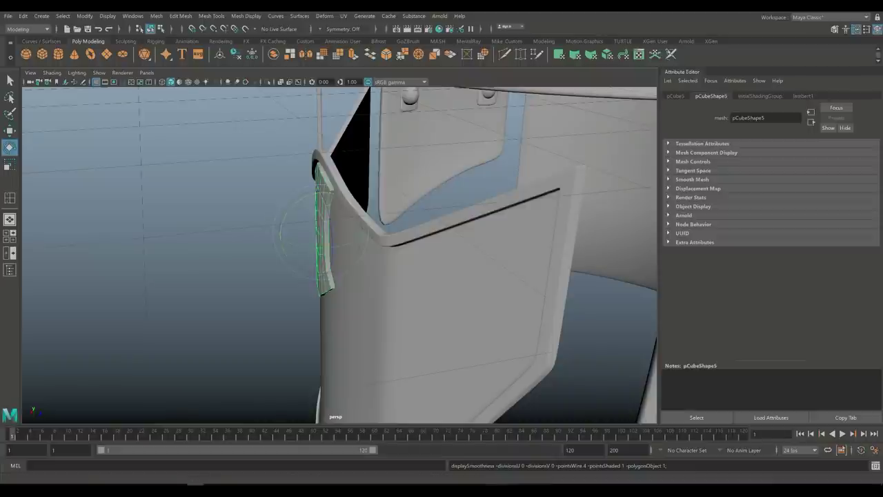
left_click(180, 16)
mouse_move(211, 15)
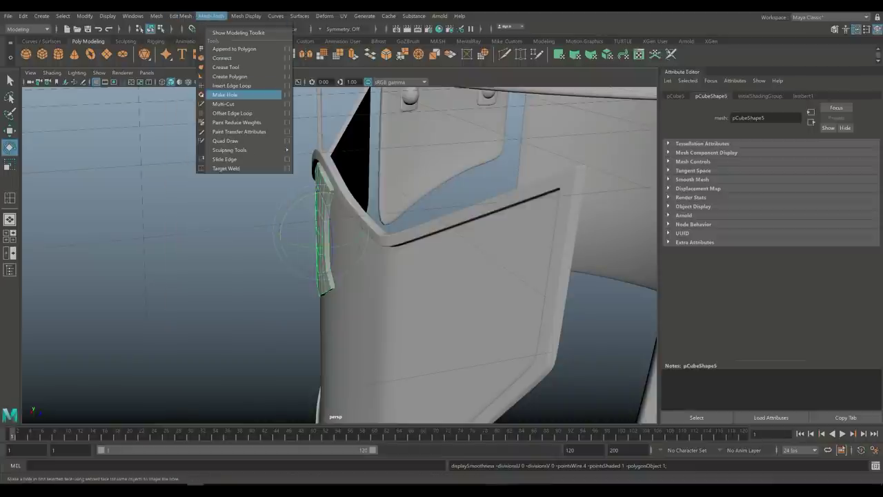
left_click(287, 86)
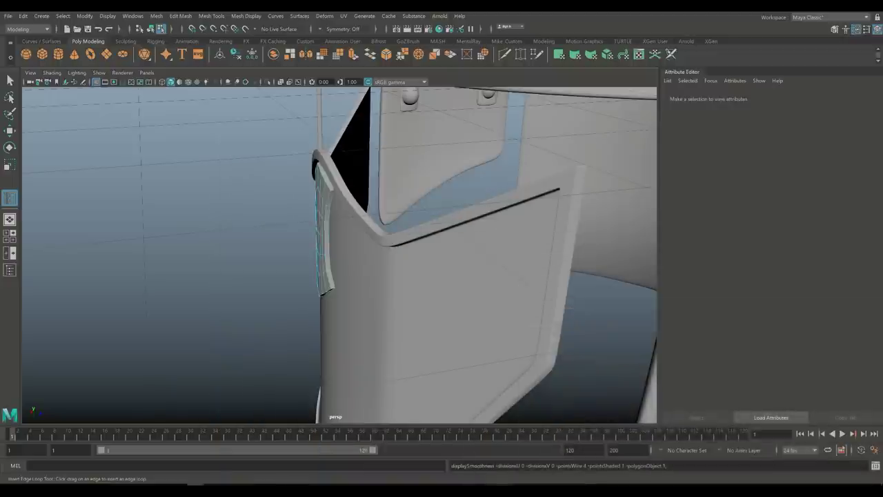
left_click_drag(338, 255, 407, 241, "alt")
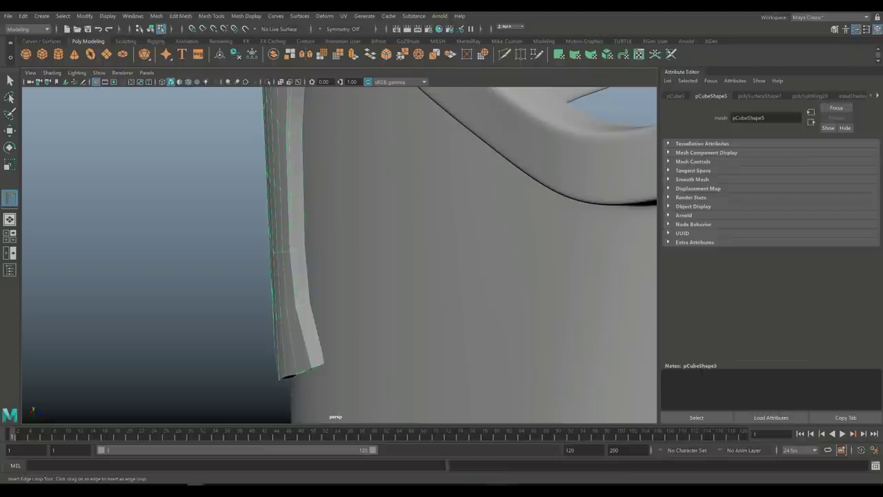
left_click(483, 276)
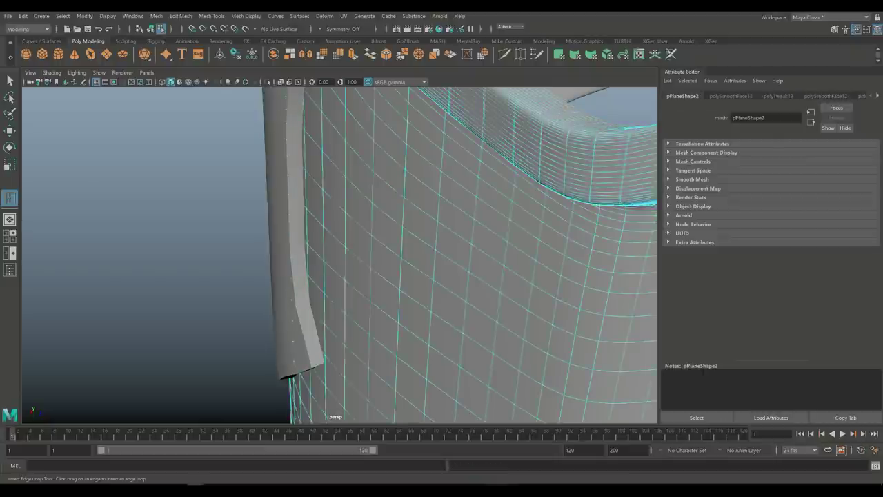
key("ctrl+z")
key("ctrl+z")
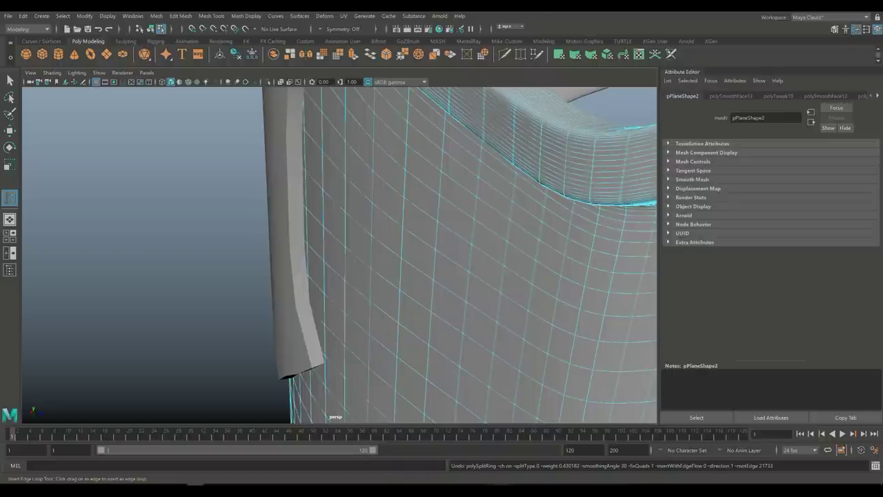
- Reselect the bent plate as an object and delete its construction history
key("q")
right_click_drag(296, 197, 344, 173)
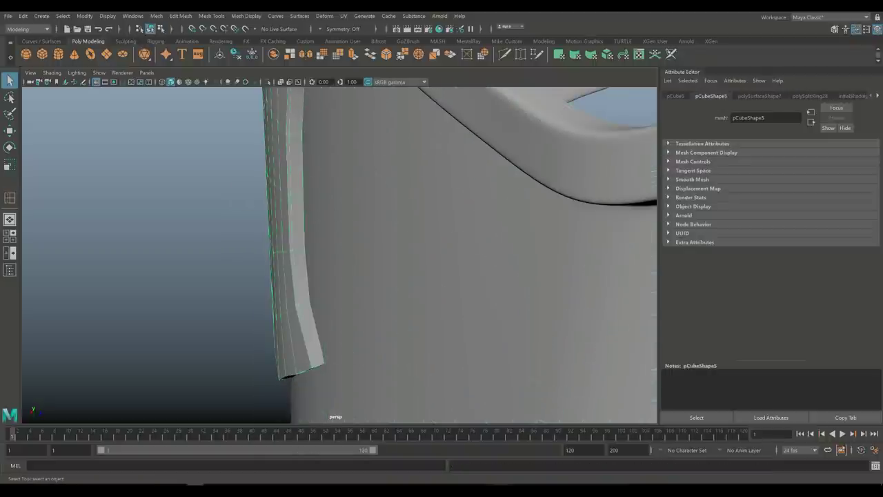
key("alt+shift+d")
left_click(359, 207)
key("ctrl+z")
- Insert another edge loop on the bent plate with the Insert Edge Loop tool
left_click(246, 16)
mouse_move(212, 16)
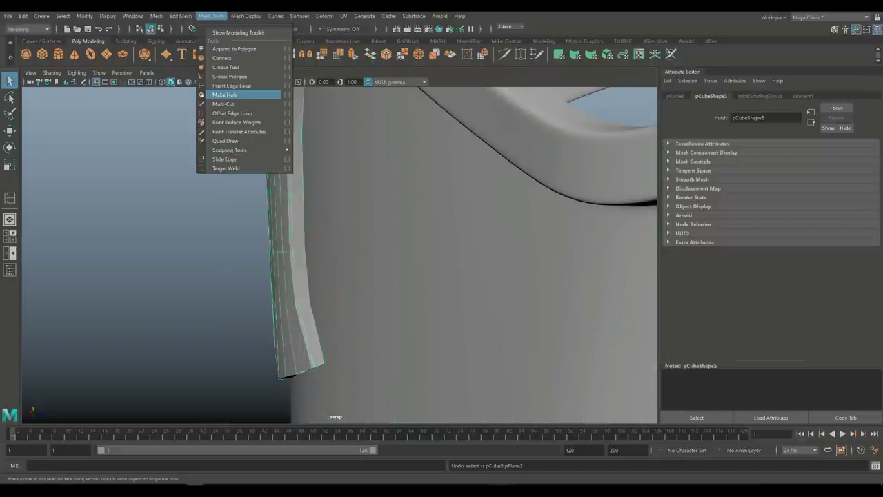
left_click(232, 85)
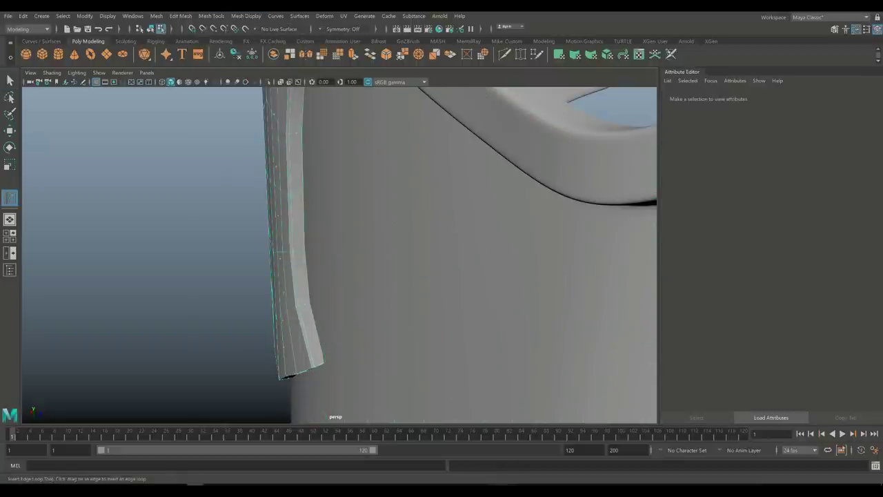
left_click_drag(414, 262, 518, 255, "alt")
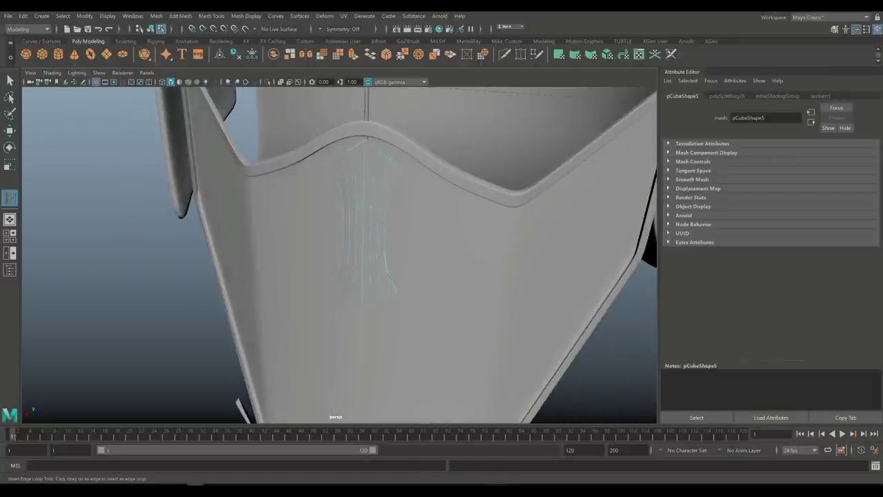
- Select the faces running down the bent plate's central strip and extrude them
key("q")
right_click_drag(367, 188, 367, 214)
scroll(387, 228, "up", 6)
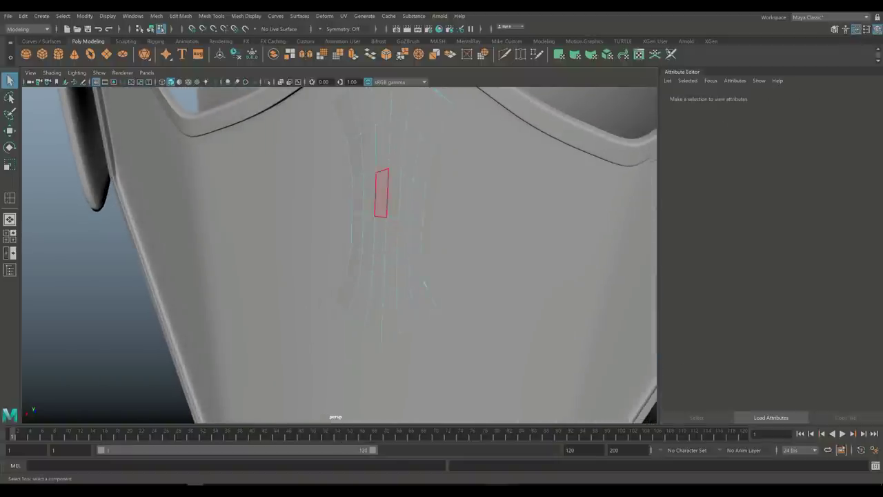
left_click(397, 145)
left_click(393, 194, "shift")
left_click(391, 240, "shift")
left_click(389, 281, "shift")
key("ctrl+e")
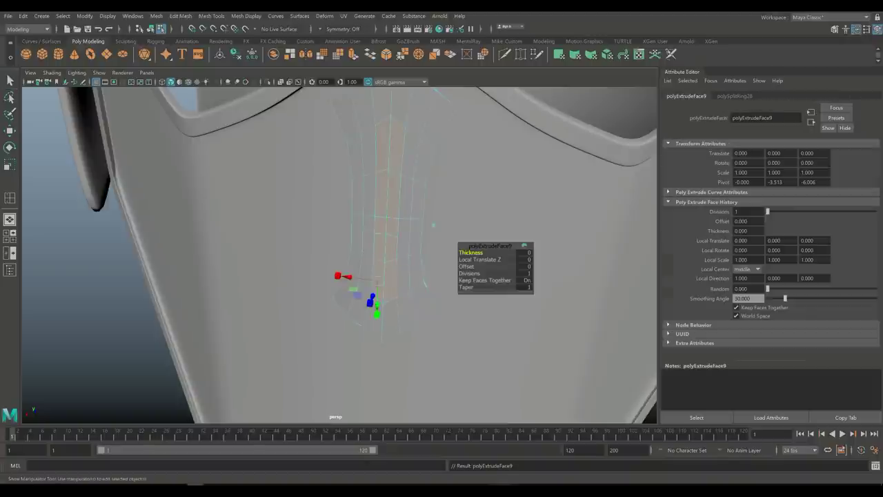
- Pull the extruded central strip outward to form a raised ridge on the front plate
key("w")
left_click_drag(332, 249, 414, 262, "alt")
left_click_drag(368, 231, 514, 252)
key("r")
scroll(329, 255, "down", 5)
scroll(338, 256, "up", 5)
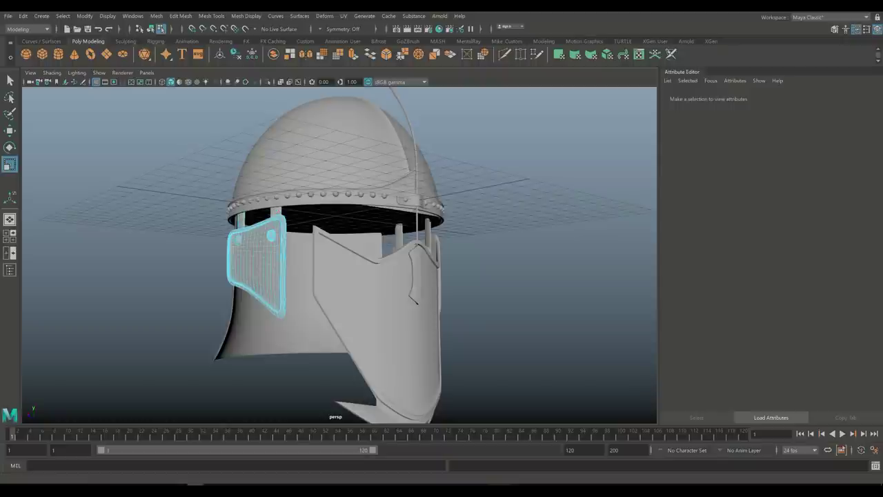
- Select the riveted side plate as an object and separate its combined mesh into individual pieces
right_click_drag(271, 239, 234, 254)
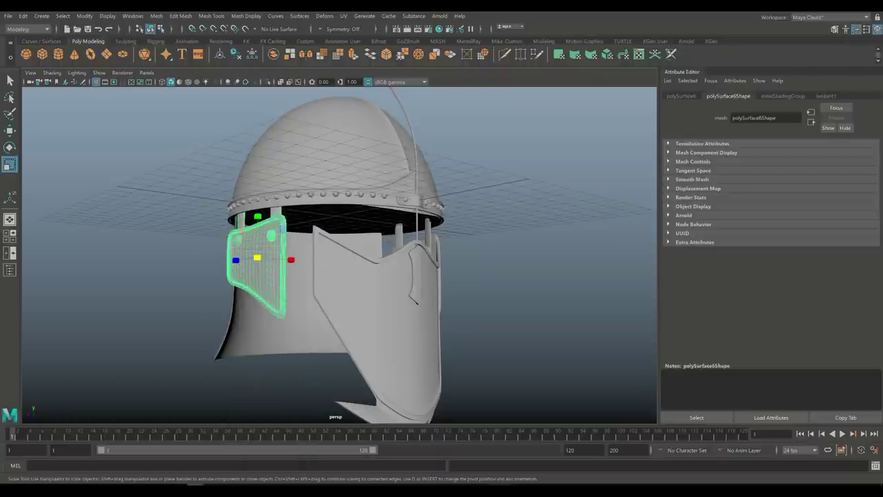
left_click(156, 15)
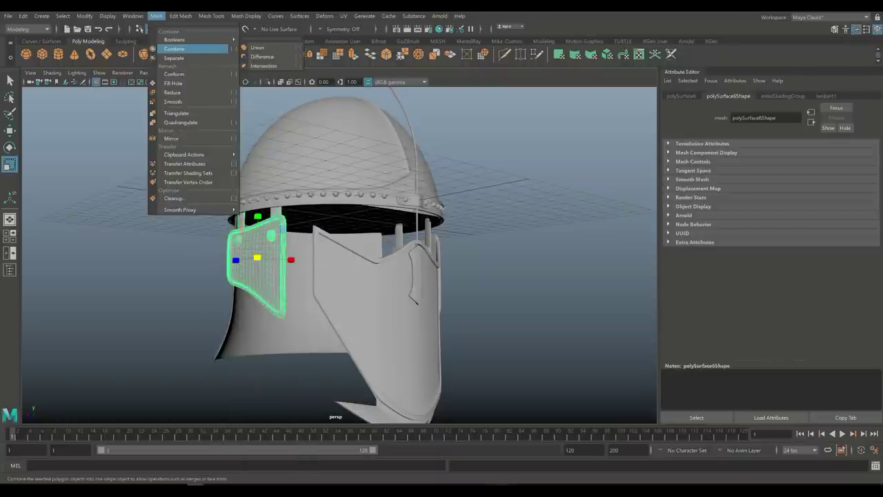
left_click(174, 58)
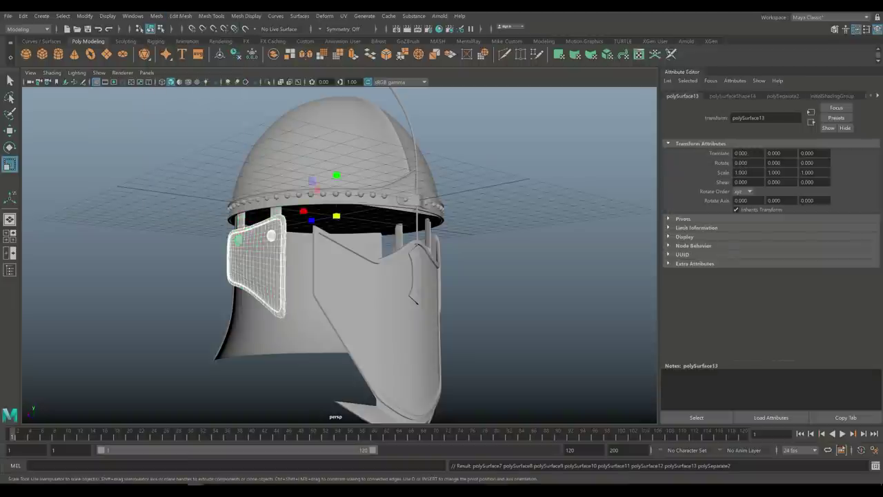
- Duplicate a hanging strap of the side plate and move the copy forward to Translate Z -2.179
left_click(256, 269)
key("g")
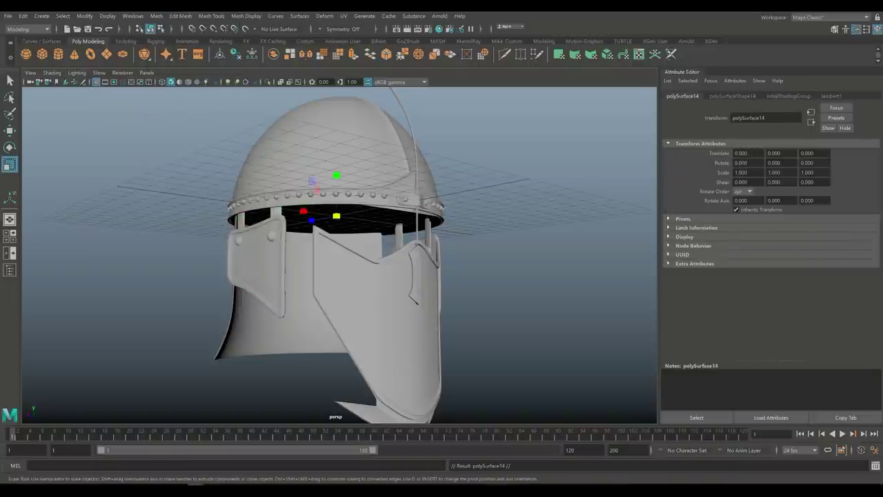
key("w")
left_click_drag(312, 181, 377, 232)
- Undo the off-center rotation of the copied strap and center its pivot
key("e")
key("ctrl+z")
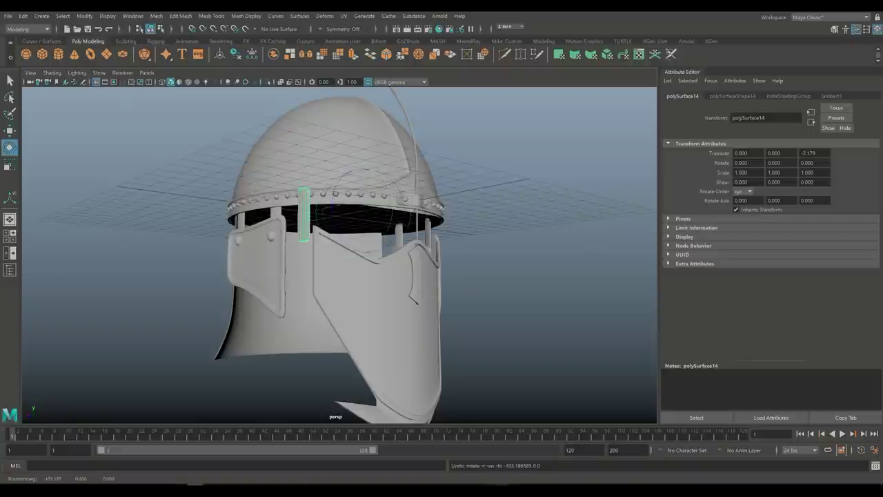
left_click(85, 15)
left_click(84, 15)
scroll(331, 255, "down", 3)
left_click_drag(331, 255, 293, 228, "alt")
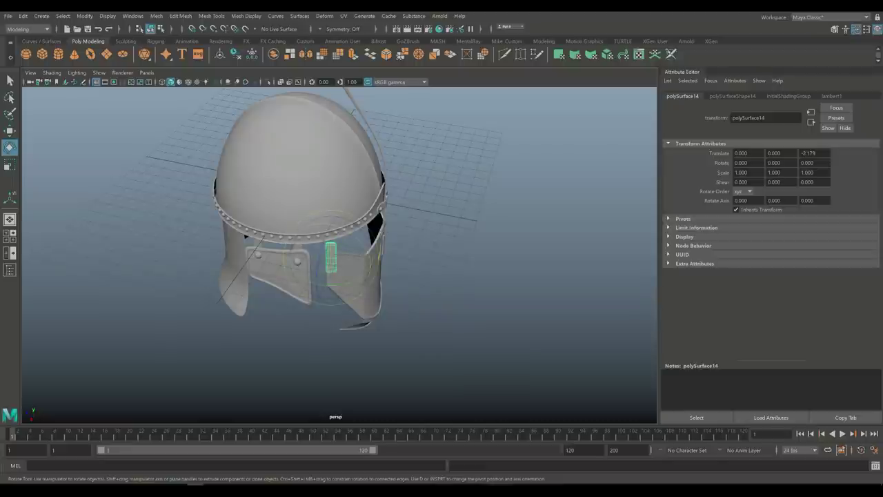
- Rotate the copied strap to lie horizontally, with Rotate X set to 90
left_click_drag(348, 228, 352, 269)
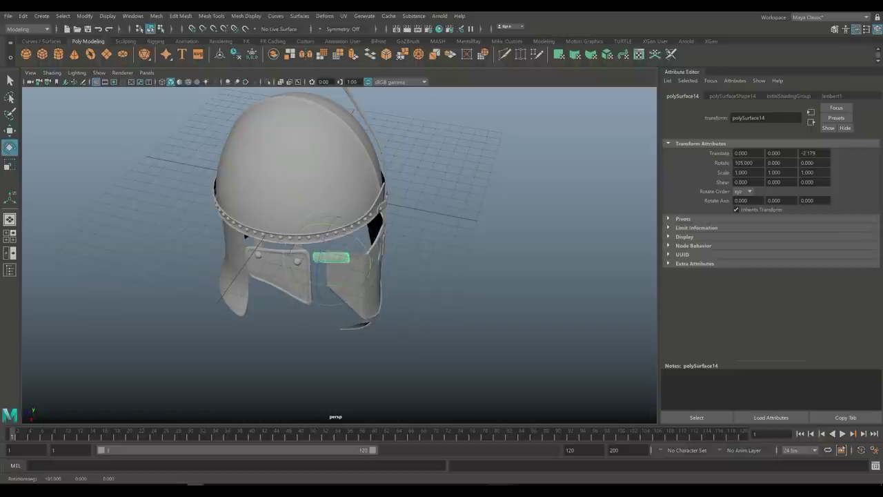
left_click(744, 162)
type("90")
key("Return")
- Lower the horizontal strap to Translate Y -1.329 and shift it toward the face guard to Translate X 0.692
scroll(331, 255, "up", 3)
left_click_drag(331, 255, 386, 245, "alt")
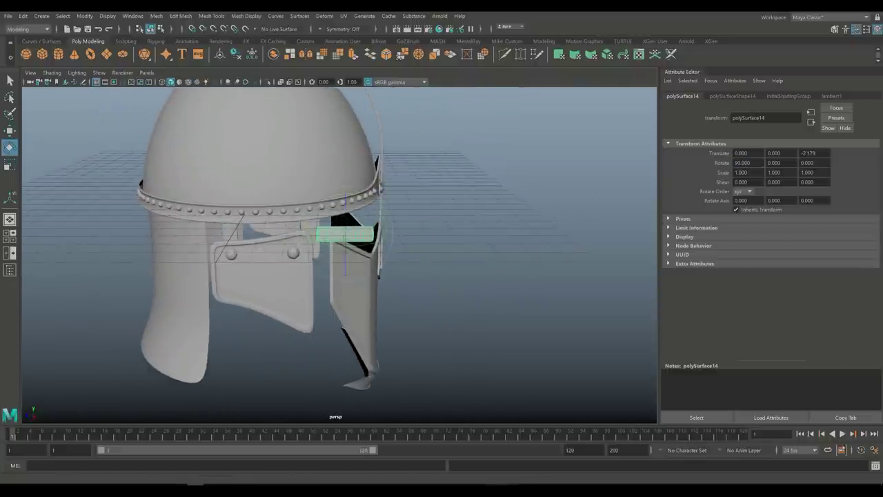
key("w")
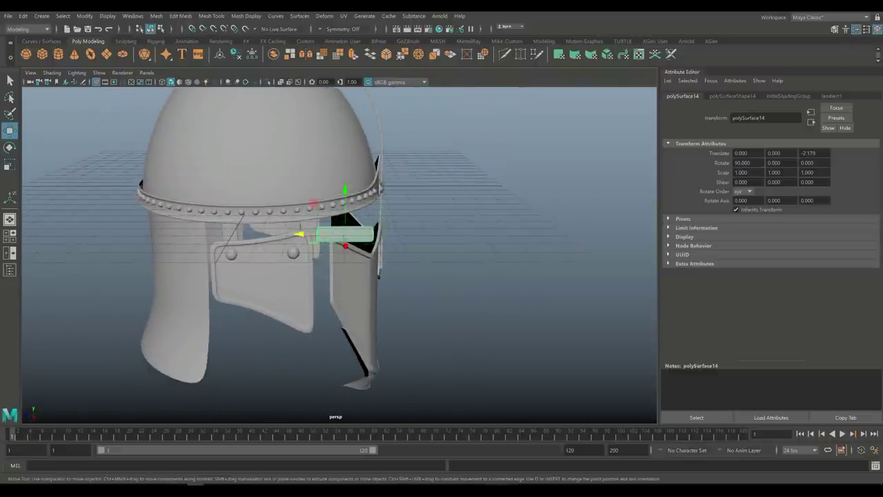
left_click_drag(344, 200, 344, 229)
left_click_drag(386, 249, 296, 238, "alt")
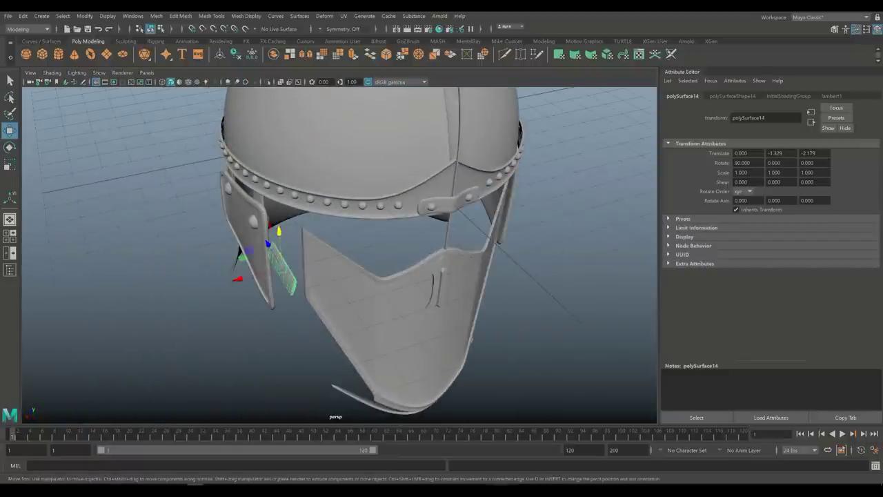
left_click_drag(237, 278, 258, 274)
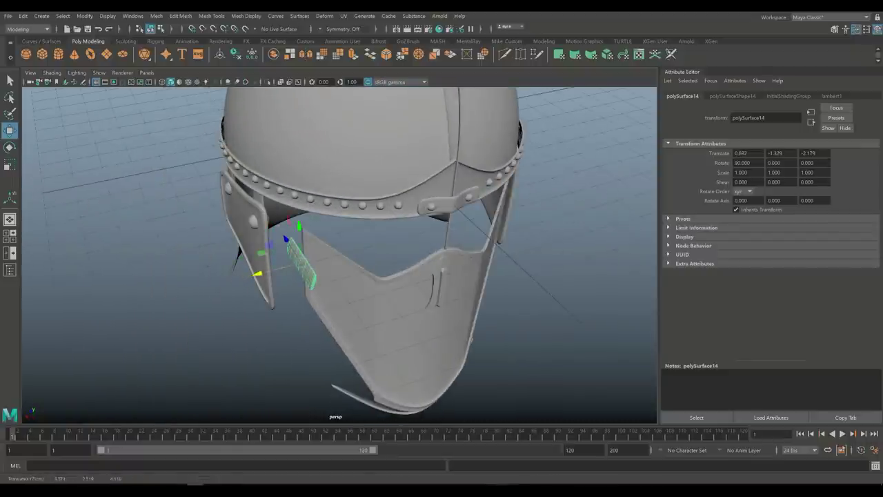
- Rotate the strap to about 77, -44 and 18 degrees to bridge the side gap, and move it to Translate Z -0.895
key("e")
left_click_drag(311, 228, 329, 256)
key("w")
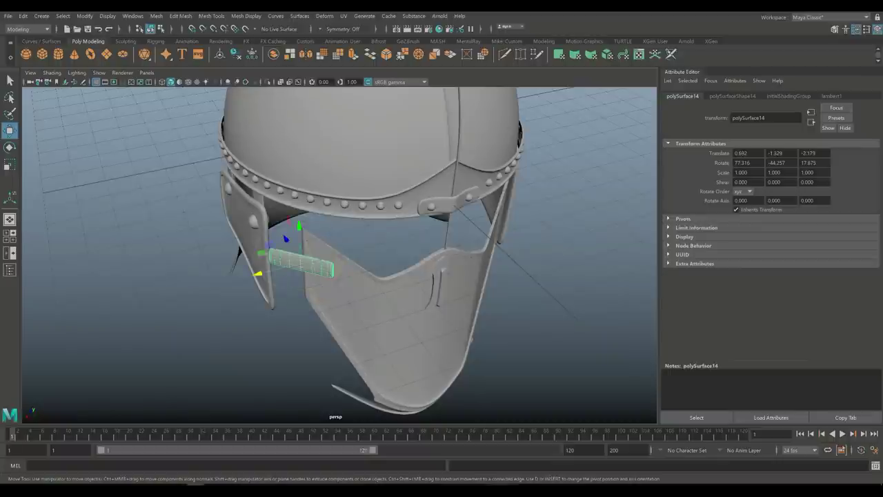
left_click_drag(257, 274, 400, 226)
- Refine the strap's rotation to about 79, -40.5 and 17 degrees and move it forward to Translate Z -1.033
scroll(359, 255, "up", 10)
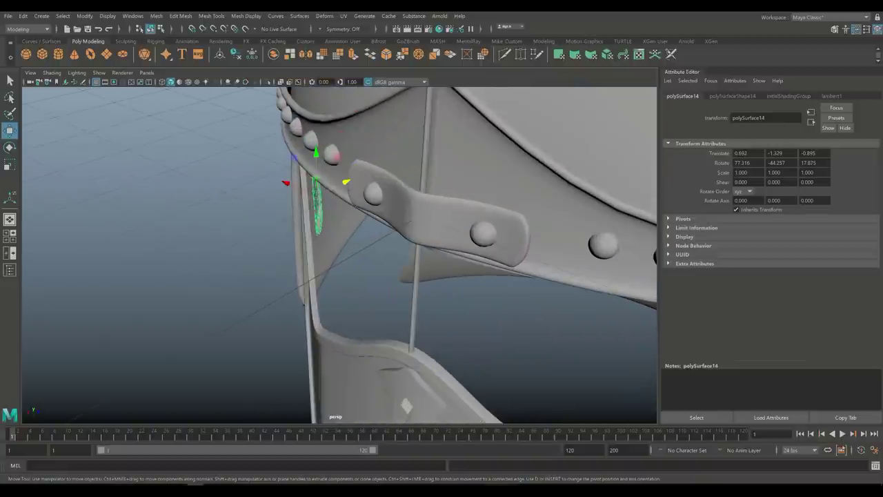
left_click_drag(358, 255, 272, 248, "alt")
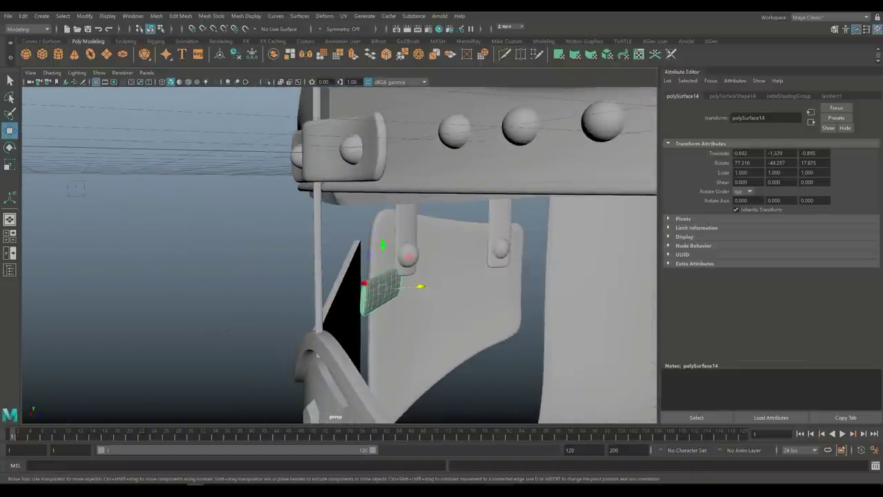
key("e")
left_click_drag(393, 297, 401, 293)
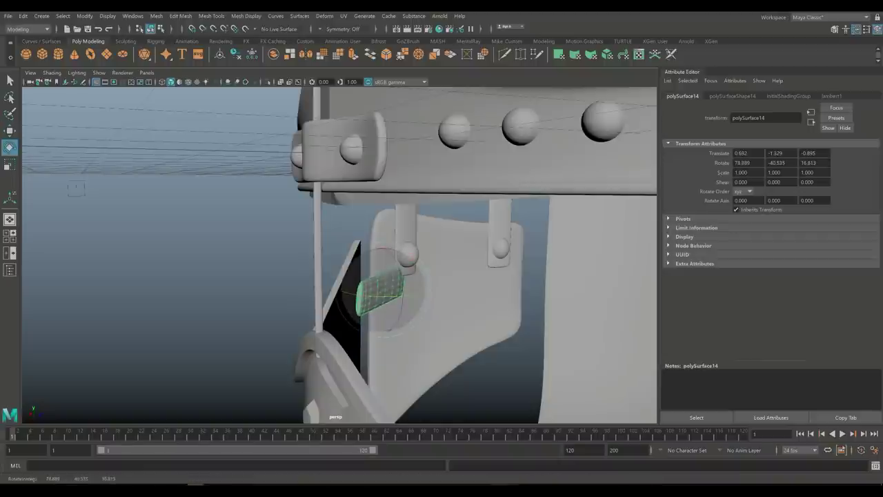
key("w")
left_click_drag(420, 286, 338, 275)
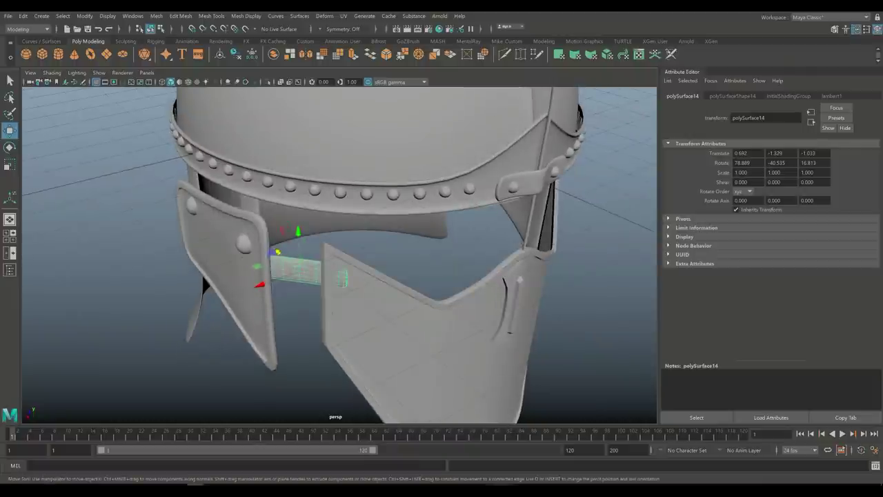
key("r")
left_click_drag(277, 252, 293, 266)
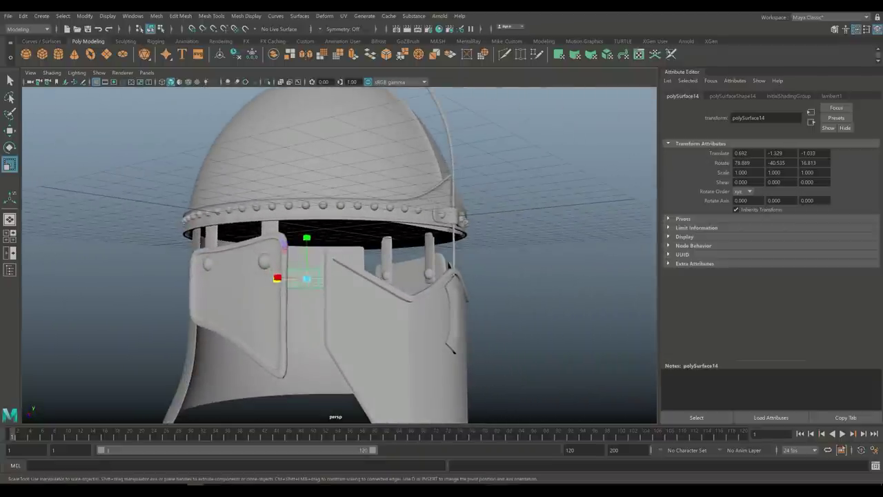
- Duplicate the connecting strap and lower the copy beneath the original to about Translate Y -2.54
key("ctrl+d")
key("w")
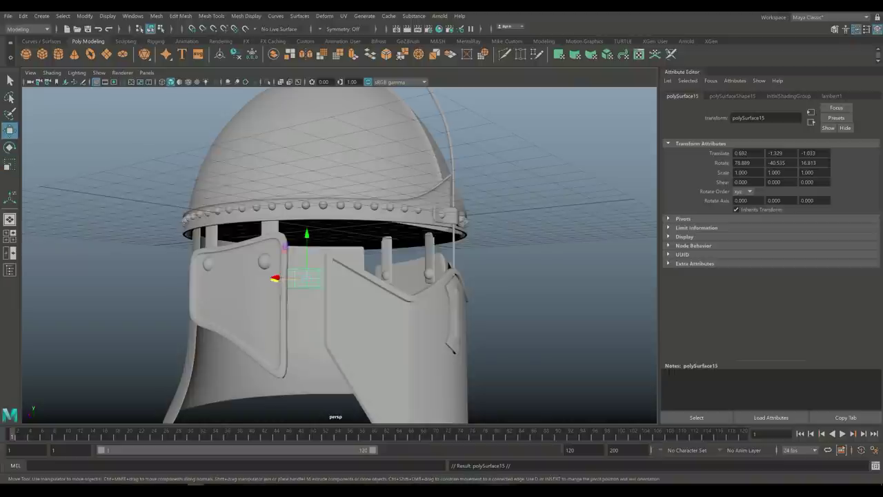
left_click_drag(307, 249, 307, 269)
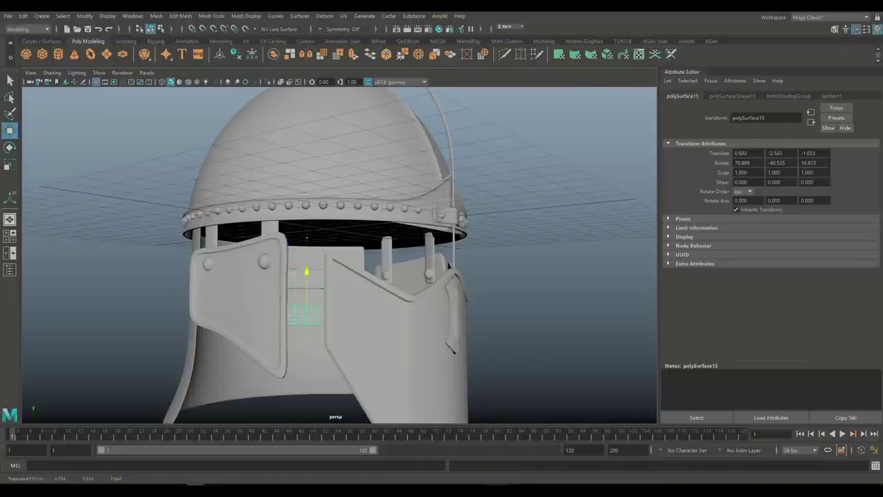
left_click(552, 324)
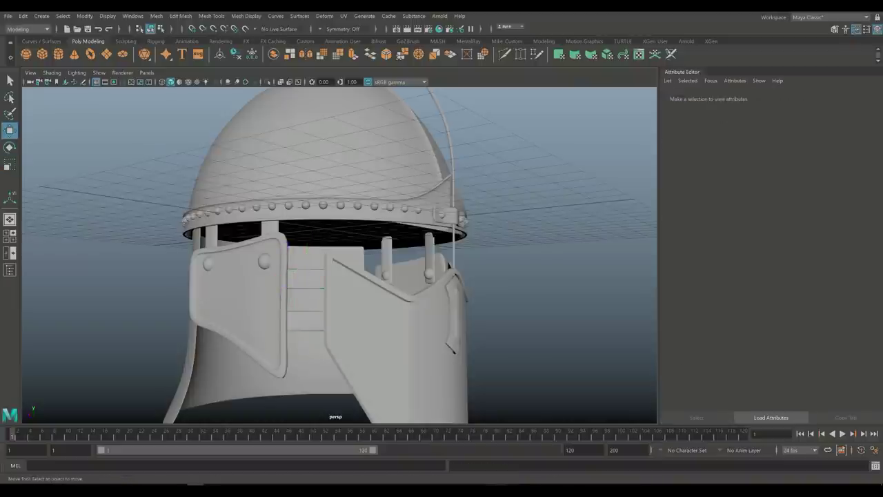
- Duplicate the two connecting straps and move the copies across to the helmet's opposite side at Translate X 9.999
scroll(331, 256, "down", 3)
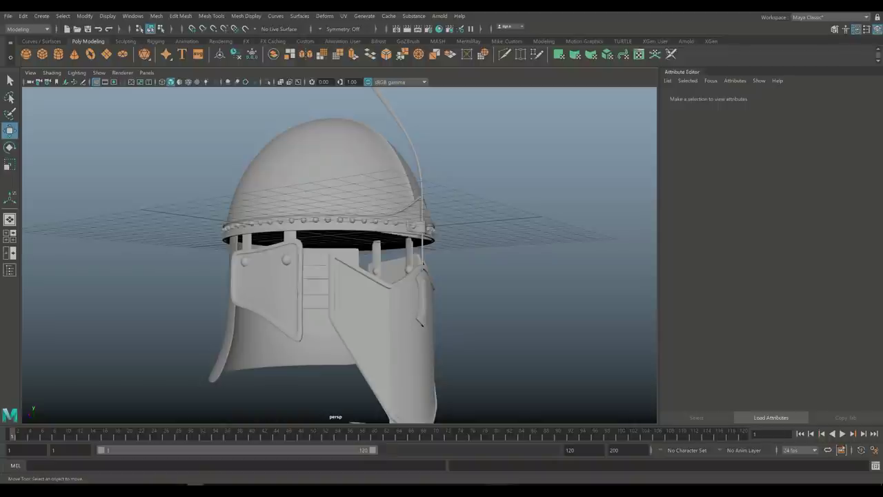
left_click_drag(331, 256, 217, 260, "alt")
left_click(319, 261)
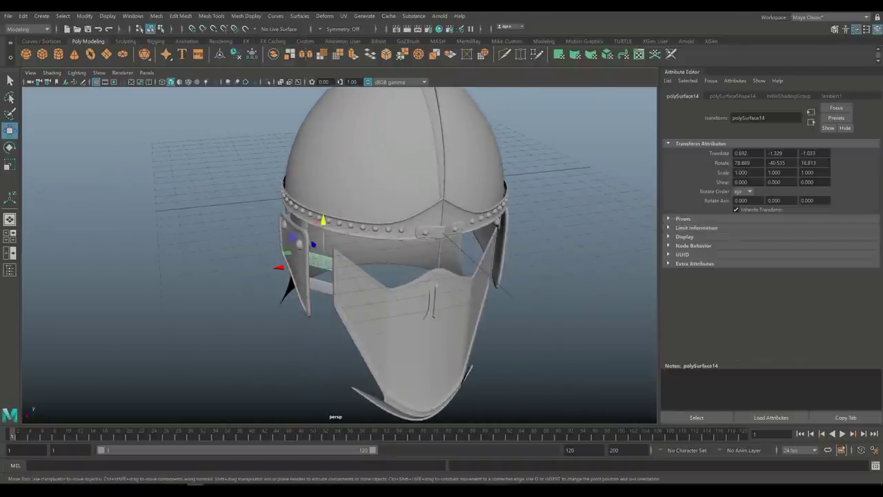
key("shift+d")
key("ctrl+d")
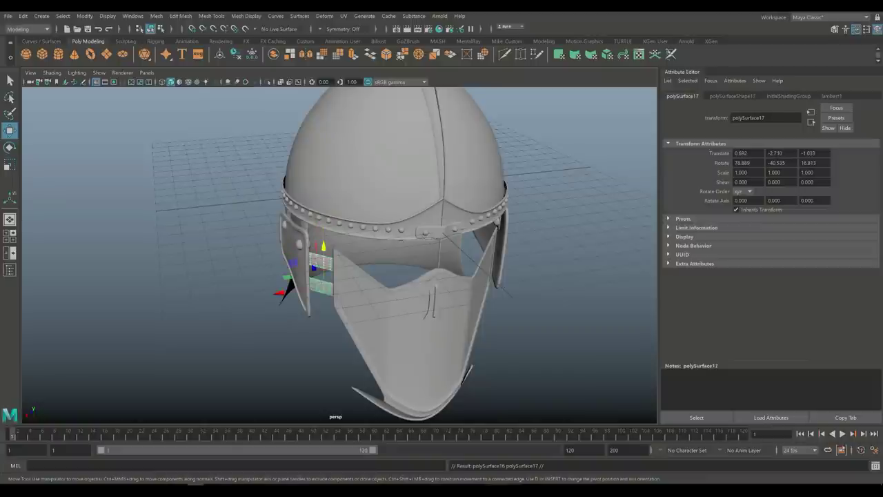
left_click_drag(280, 293, 493, 283)
- Rotate the copied straps to about 94, 17.5 and 13 degrees so they bridge the face guard and the side plate
key("e")
key("w")
key("f")
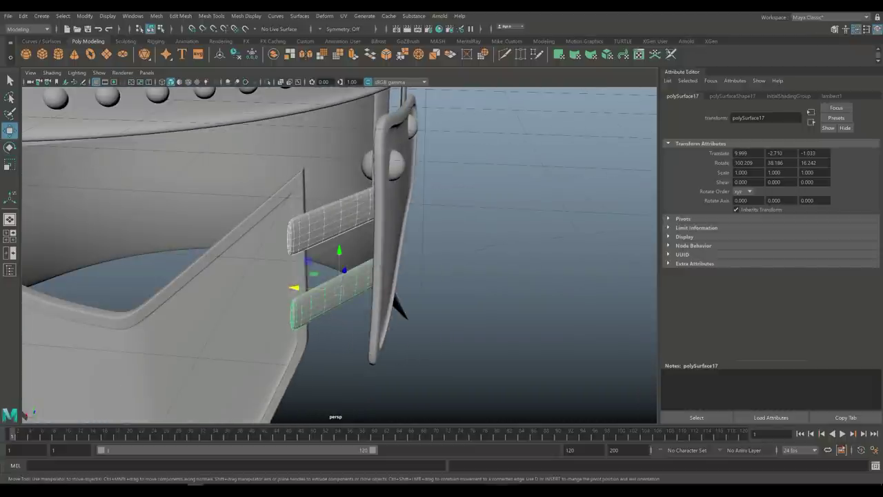
key("e")
left_click_drag(324, 289, 339, 267)
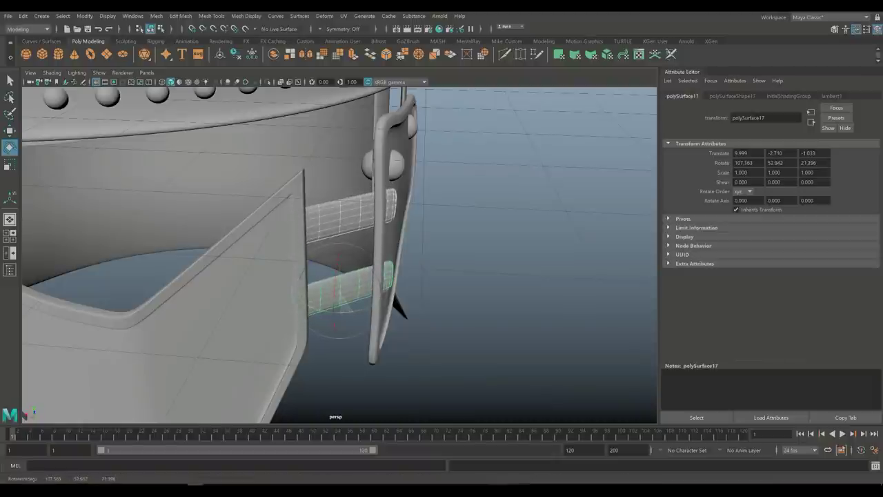
left_click_drag(414, 276, 345, 267, "alt")
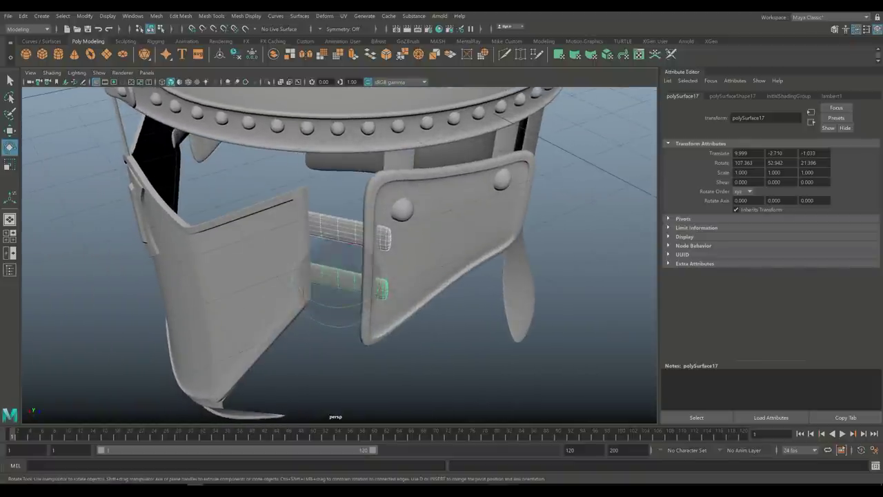
key("r")
left_click_drag(372, 265, 369, 295)
key("e")
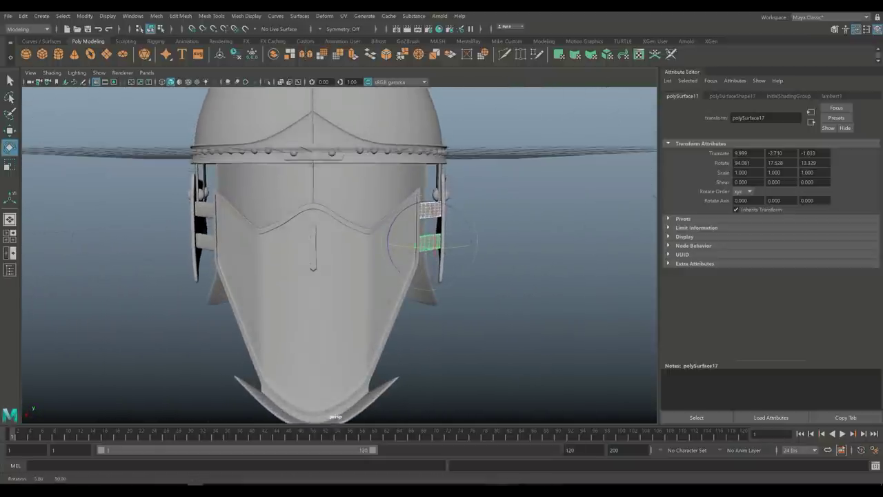
- Check the alignment of the connecting straps on both sides of the helmet in the front and perspective views
key("space")
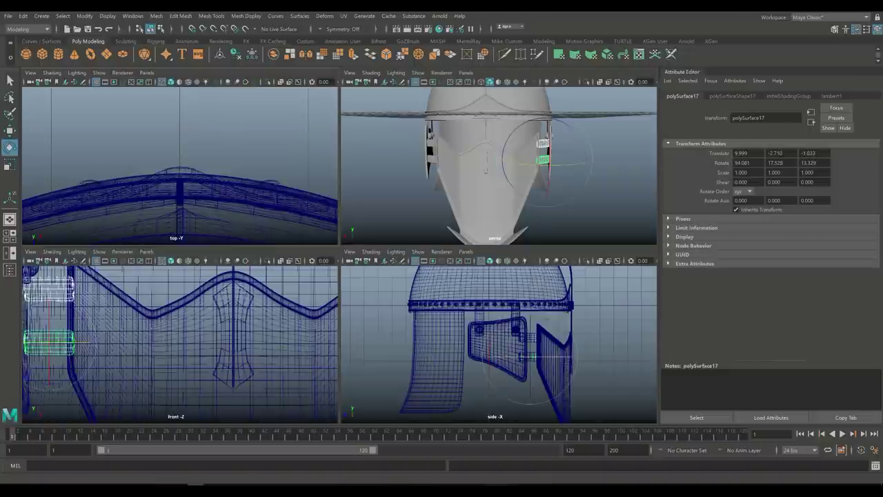
key("space")
scroll(339, 255, "down", 2)
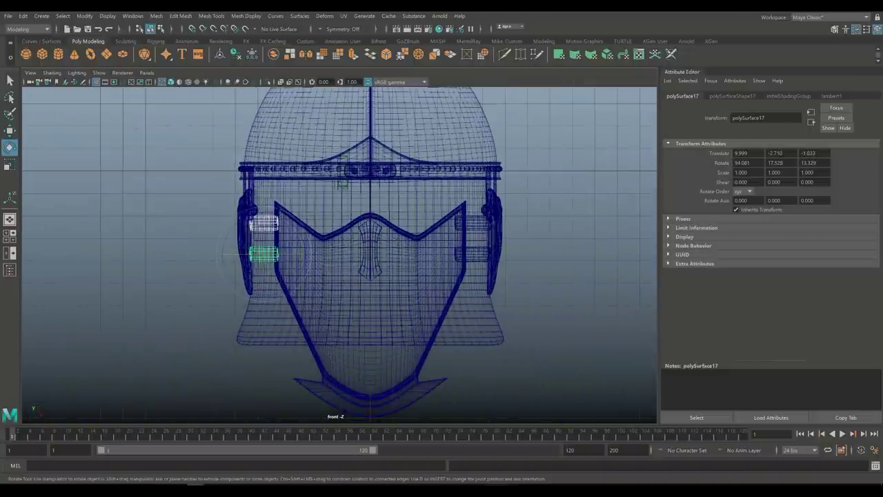
key("Escape")
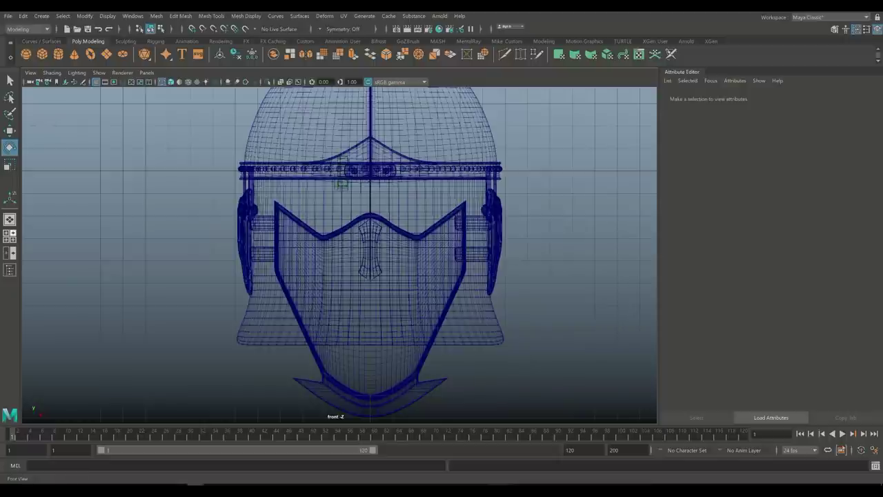
key("space")
key("space")
scroll(339, 256, "down", 3)
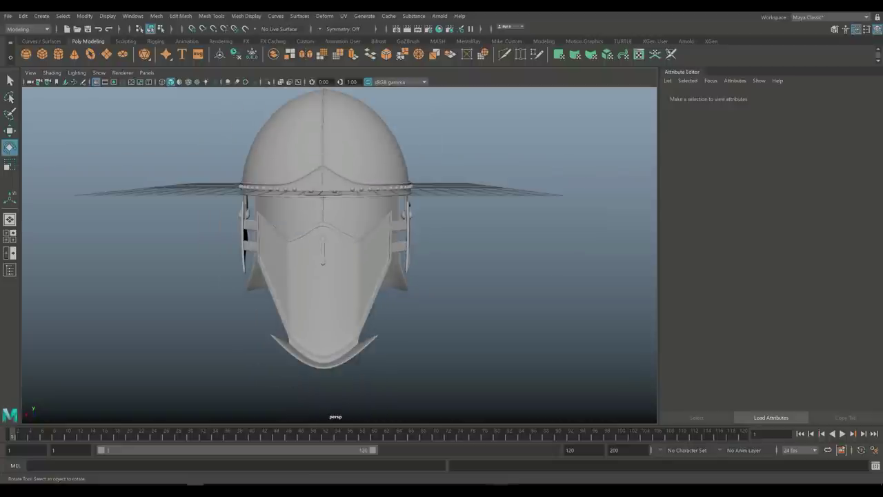
mouse_move(338, 255)
left_mouse_down("alt")
mouse_move(452, 241)
mouse_move(354, 248)
left_mouse_up("alt")
scroll(339, 242, "up", 2)
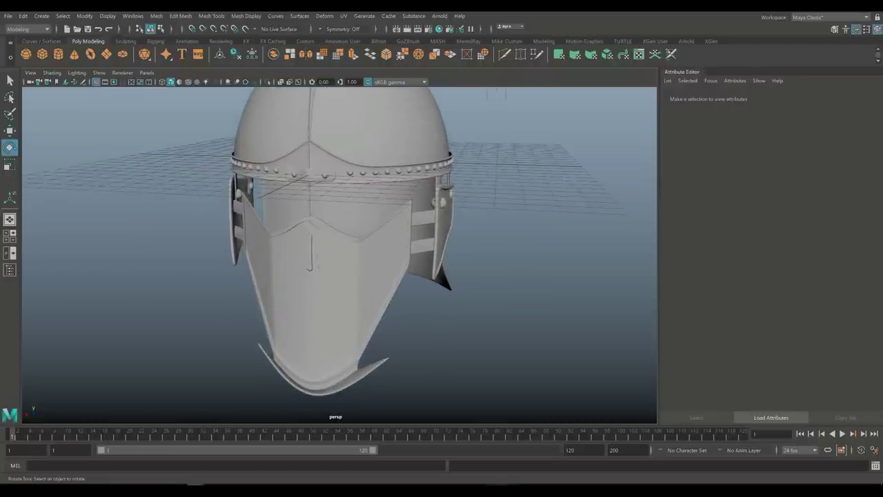
mouse_move(353, 248)
left_mouse_down("alt")
mouse_move(362, 236)
mouse_move(381, 234)
mouse_move(342, 239)
left_mouse_up("alt")
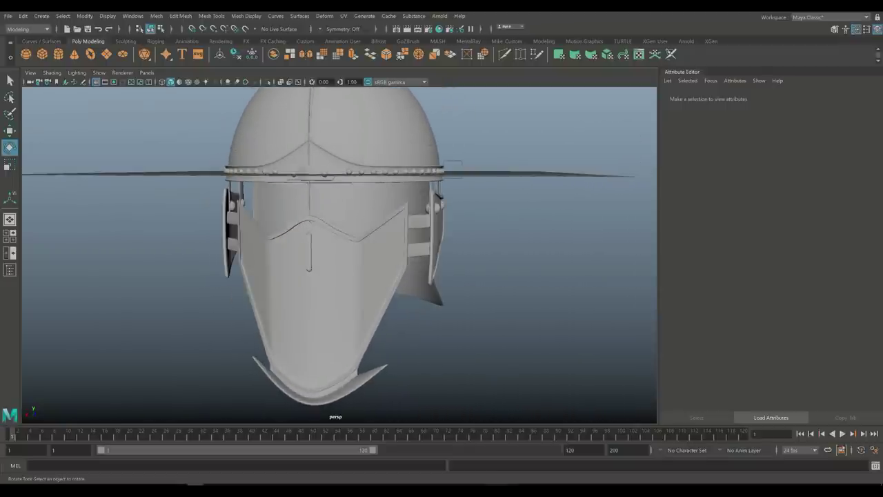
- Create a polygon sphere and move it in front of the helmet to about Translate Y -6.38 and Translate Z -12.25
left_click(435, 235)
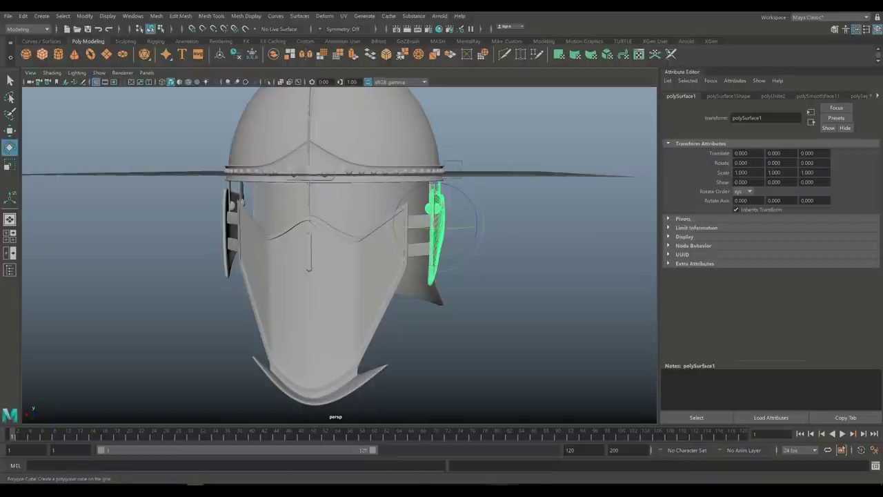
left_click(25, 53)
left_click_drag(324, 228, 289, 234, "alt")
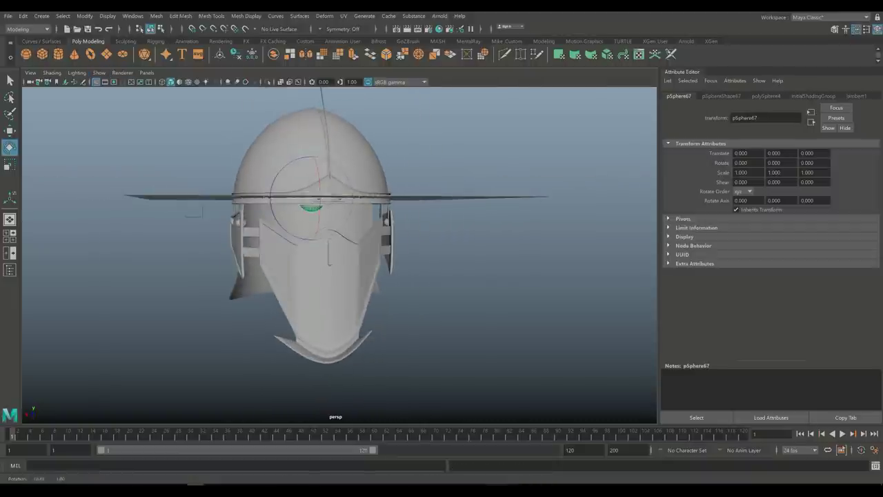
key("w")
left_click_drag(311, 153, 373, 250)
left_click_drag(285, 280, 409, 301)
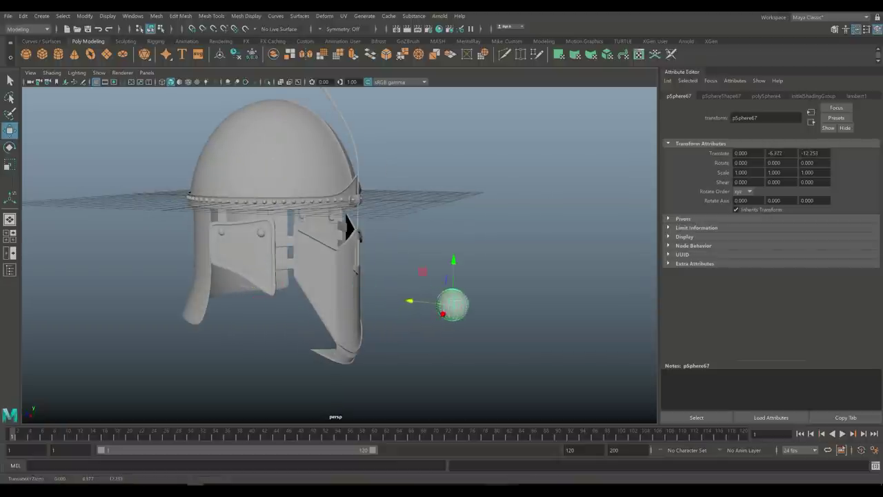
- Set the sphere's axis and height subdivisions to 8
left_click(766, 96)
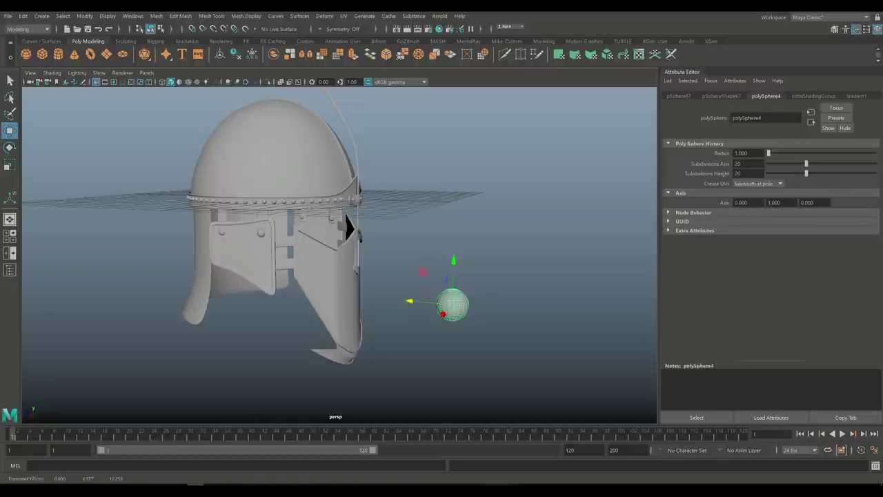
left_click(745, 164)
key("Tab")
type("8")
key("Return")
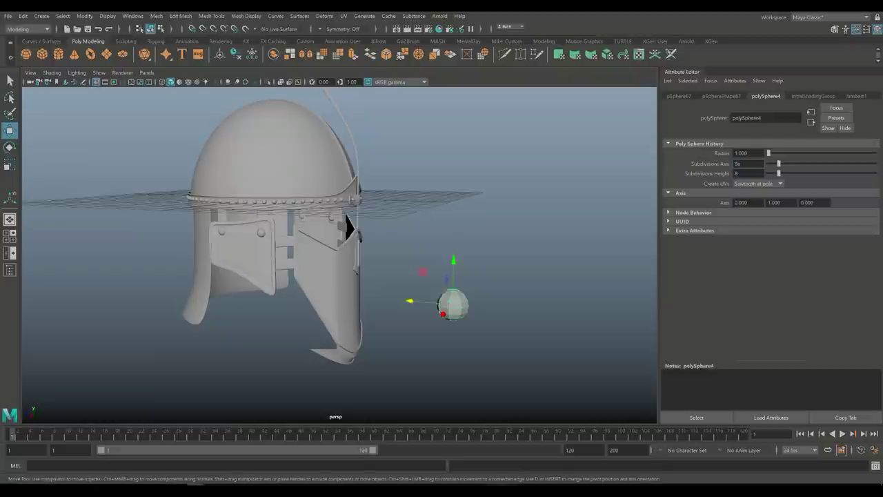
key("Return")
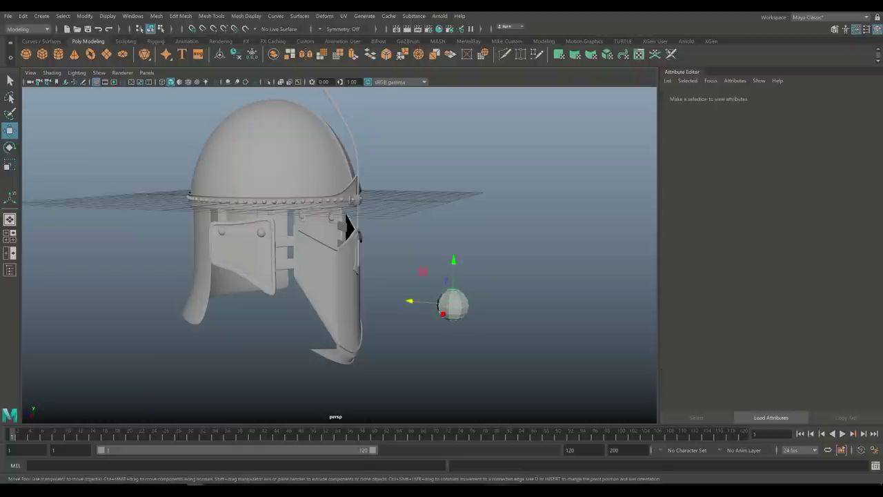
- Rotate the sphere 90 degrees about X so its pole faces forward
key("e")
left_click_drag(453, 262, 466, 345)
scroll(421, 287, "up", 4)
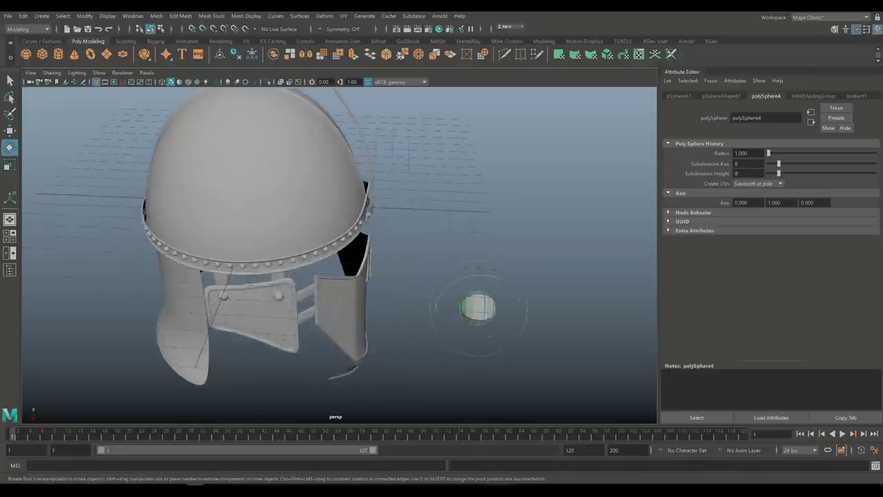
right_click_drag(394, 210, 400, 228)
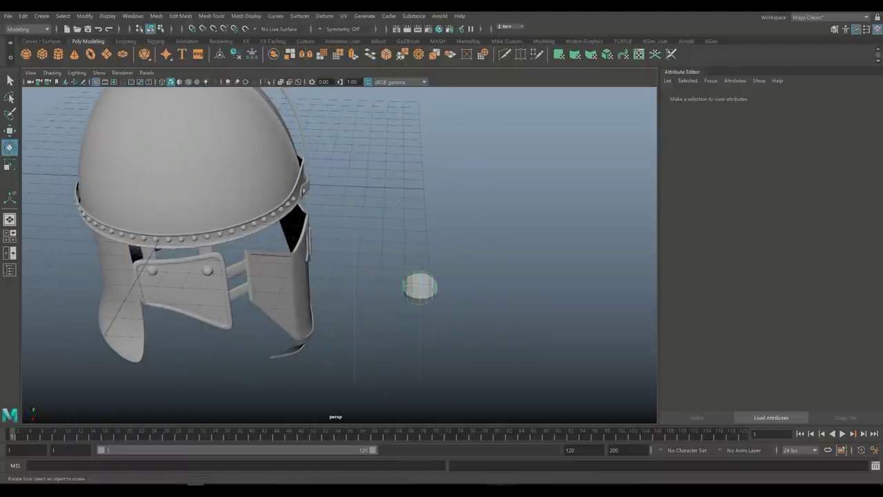
left_click(419, 286)
left_click(524, 331)
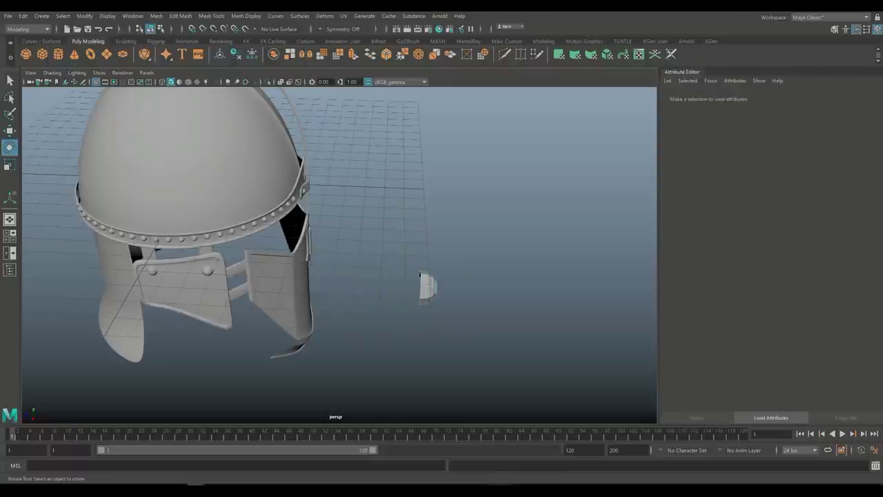
scroll(421, 286, "up", 5)
left_click_drag(442, 276, 431, 257, "alt")
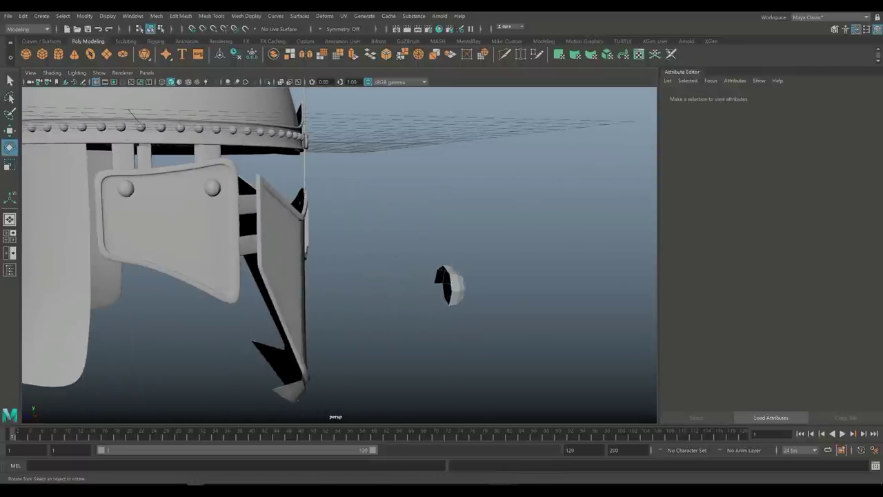
key("ctrl+z")
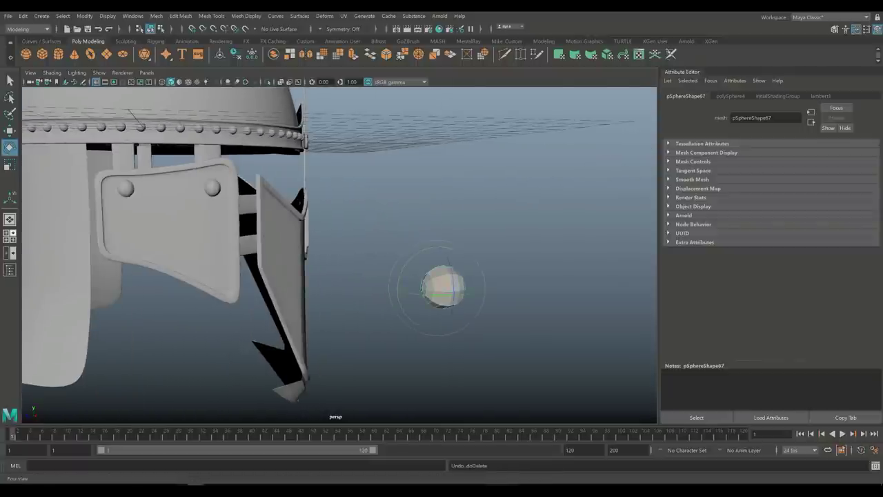
- Delete one half of the sphere's faces in the top view, leaving a half dome
key("space")
key("space")
key("alt+h")
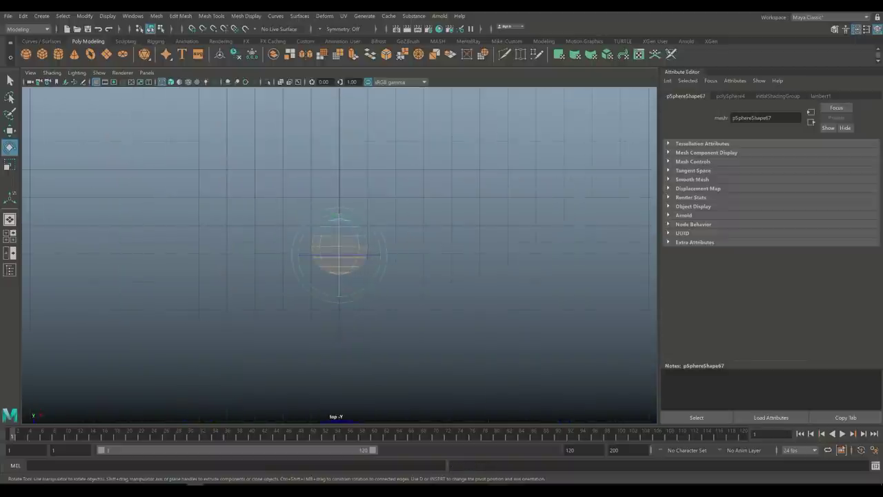
left_click(338, 247)
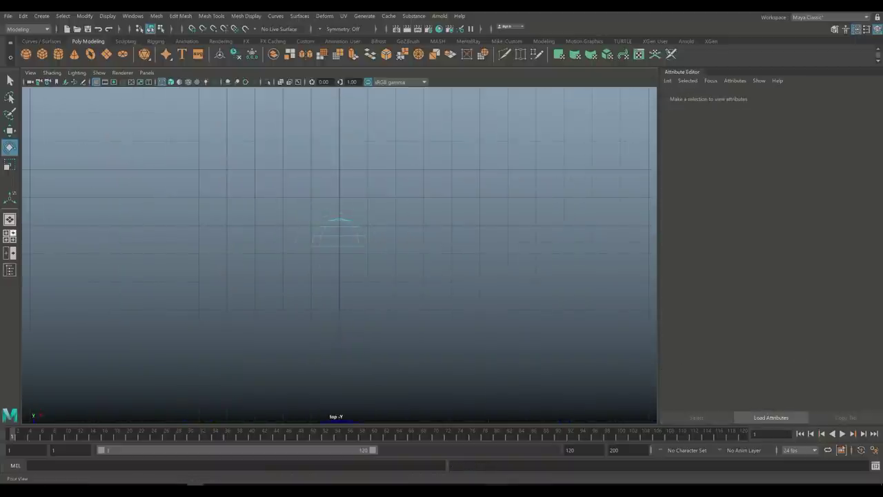
left_click(10, 238)
key("space")
- Scale the half sphere down to rivet size
left_click_drag(414, 275, 497, 248, "alt")
right_click_drag(407, 291, 448, 227)
key("r")
left_click_drag(402, 294, 270, 257)
- Move the small half sphere onto the upper side corner of the face guard, in line with the upper strap
key("w")
left_click_drag(296, 305, 278, 347)
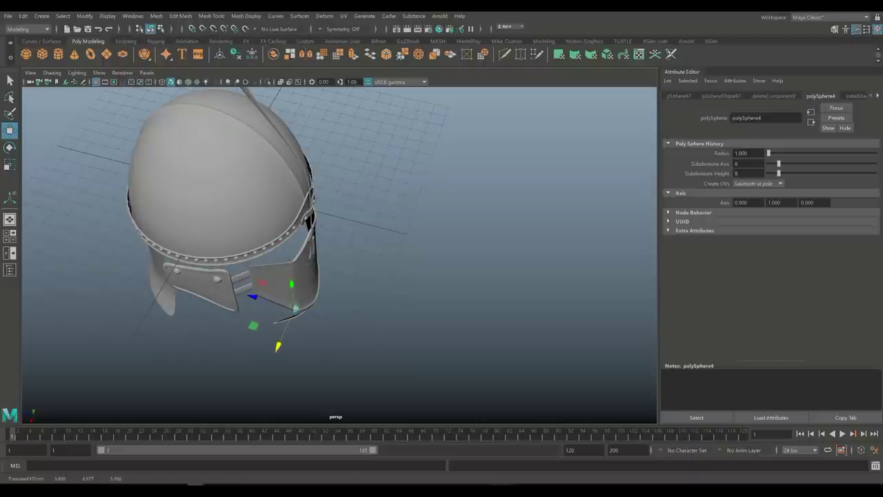
left_click_drag(252, 297, 249, 173)
key("f")
scroll(339, 256, "down", 5)
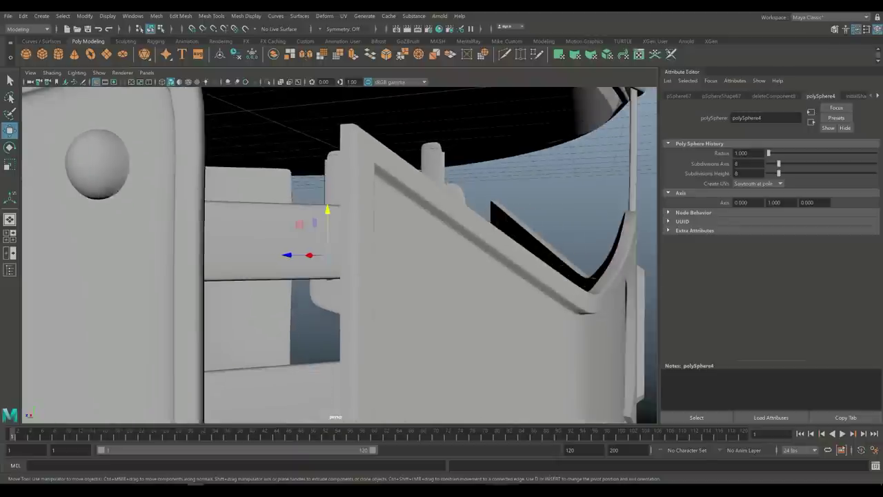
left_click_drag(340, 255, 372, 275, "alt")
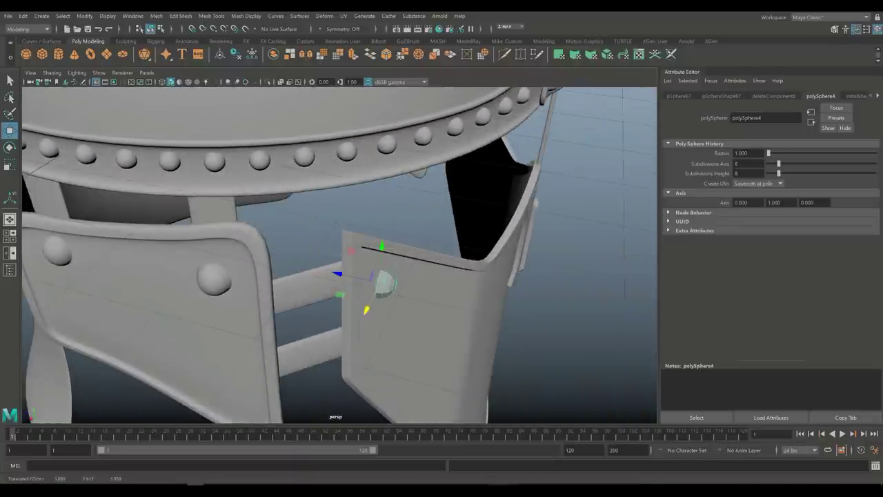
- Rotate the half dome rivet about its vertical axis to turn its flat side toward the face guard's surface
key("e")
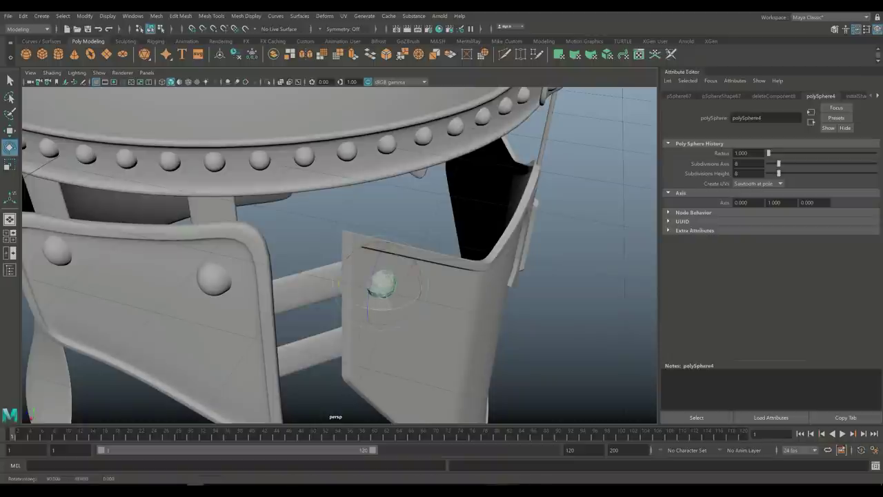
left_click_drag(391, 292, 366, 289)
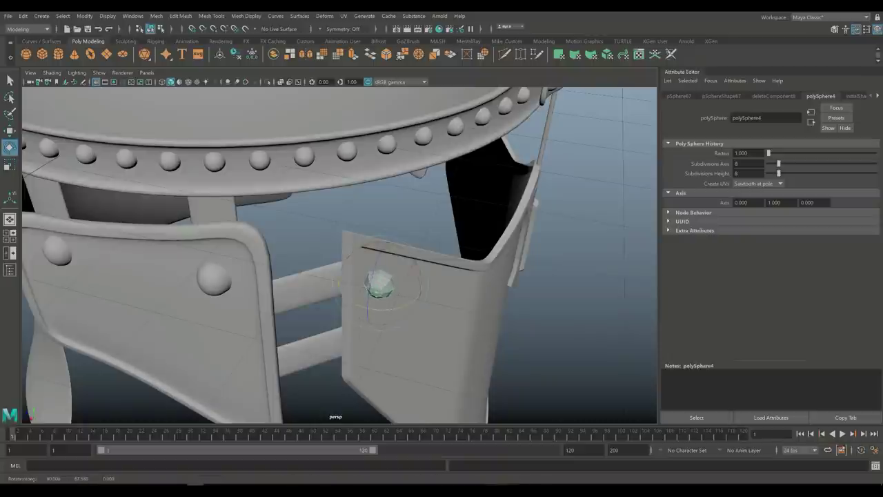
key("w")
key("q")
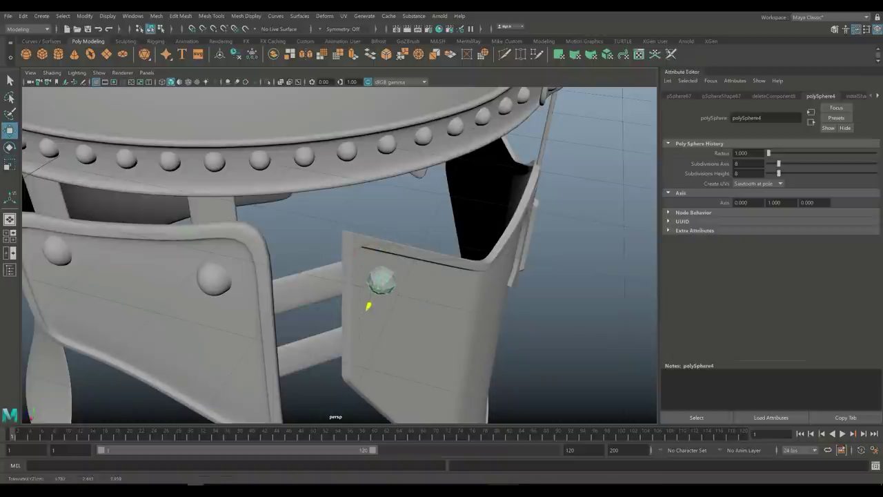
key("w")
key("e")
left_click(376, 296)
left_click_drag(377, 293, 370, 301)
- Refine the half dome's rotation and nudge it against the guard so it sits flush in line with the upper strap
key("w")
key("e")
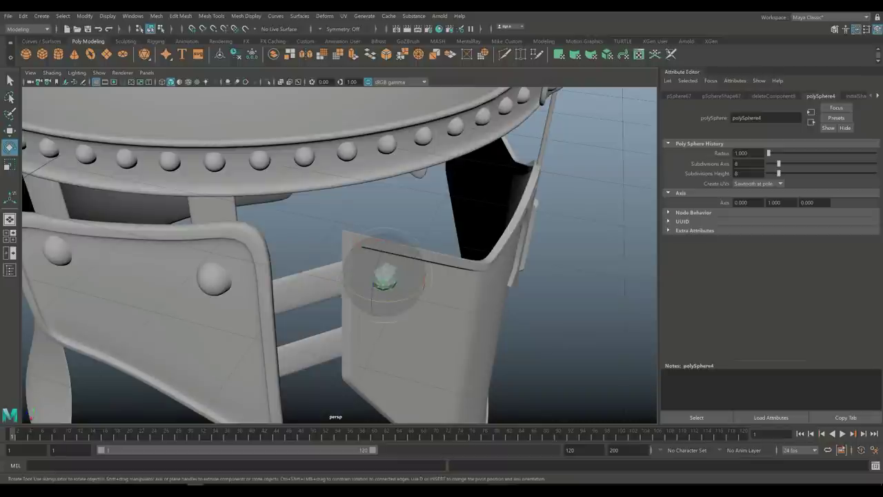
left_click_drag(403, 295, 405, 289)
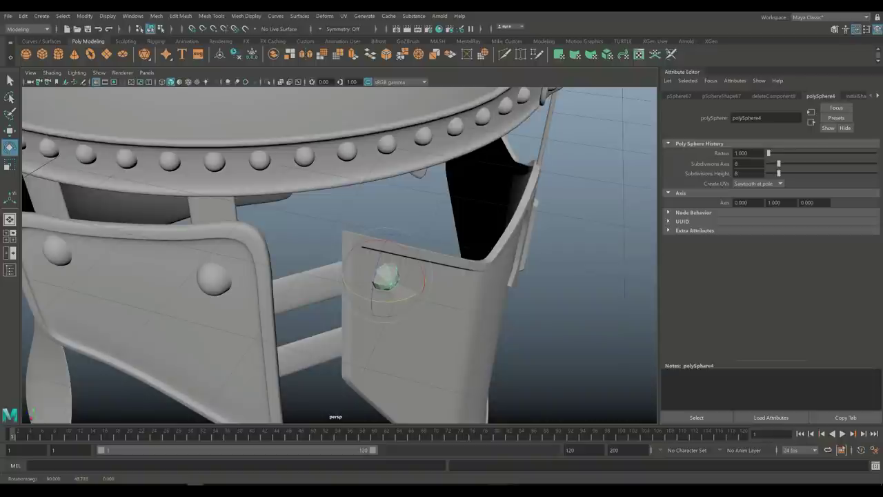
key("w")
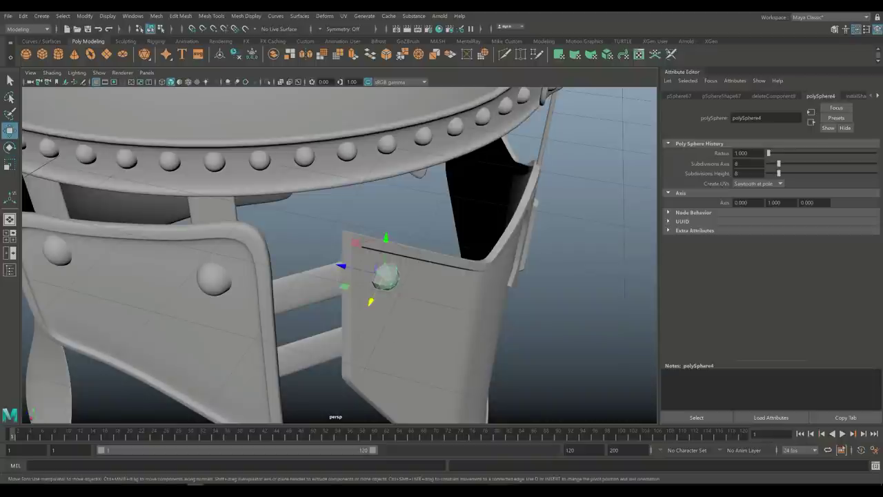
middle_click_drag(385, 276, 385, 275)
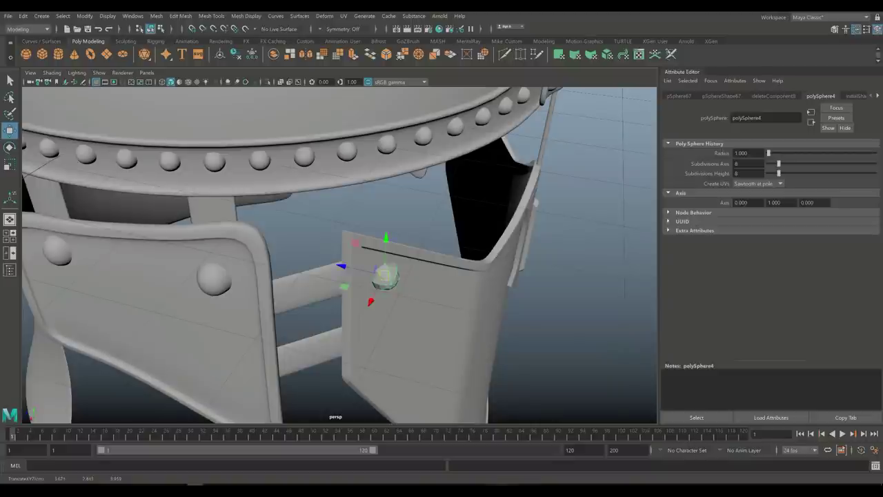
- Smooth the half dome rivet on the face guard's upper side corner
left_click(552, 311)
scroll(552, 310, "down", 5)
left_click_drag(552, 310, 414, 314, "alt")
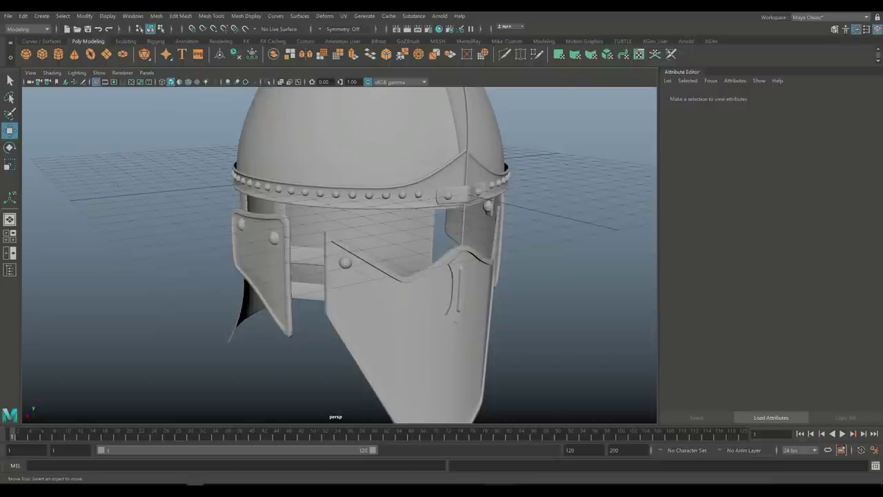
key("ctrl+z")
left_click(156, 16)
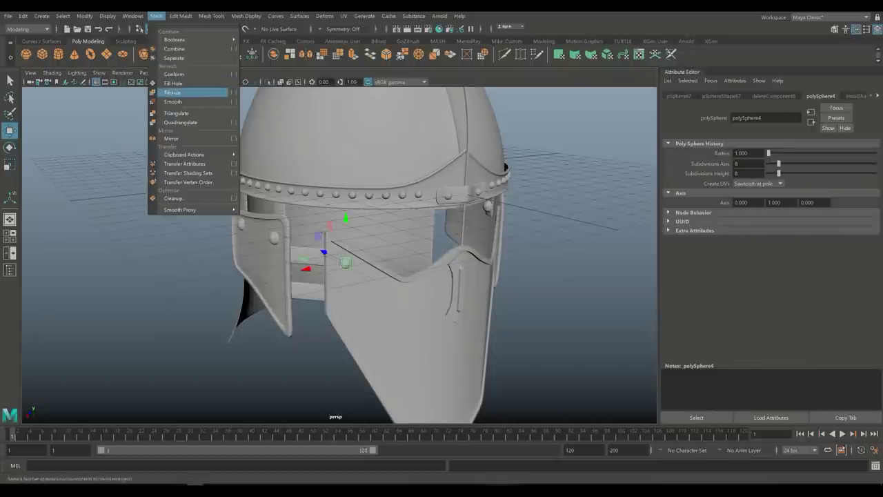
left_click(172, 102)
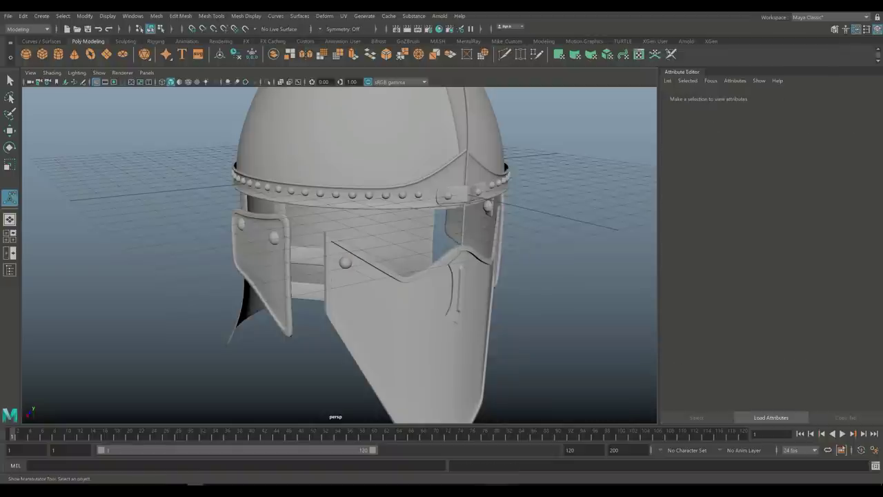
- Duplicate the smoothed rivet and move the copy straight down, in line with the lower strap
key("ctrl+z")
key("Up")
key("w")
left_click_drag(346, 219, 345, 250)
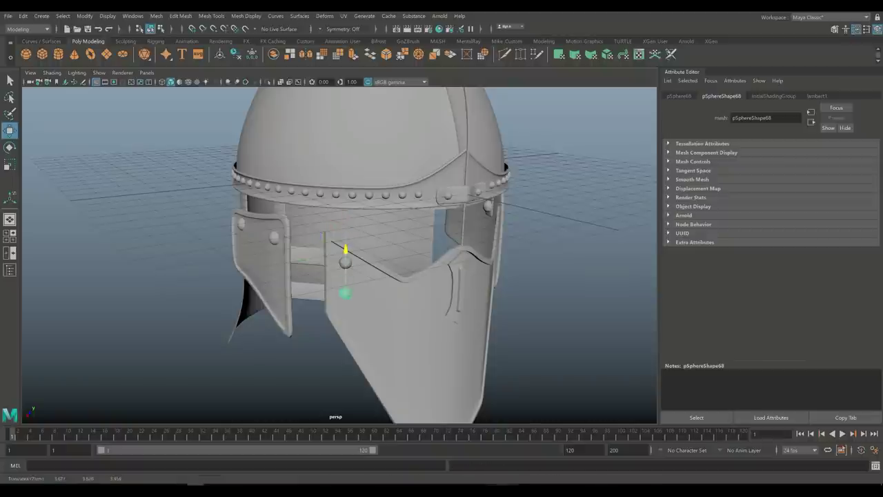
- Duplicate both face guard rivets together and move the copies along X to the opposite side of the guard
scroll(344, 255, "down", 3)
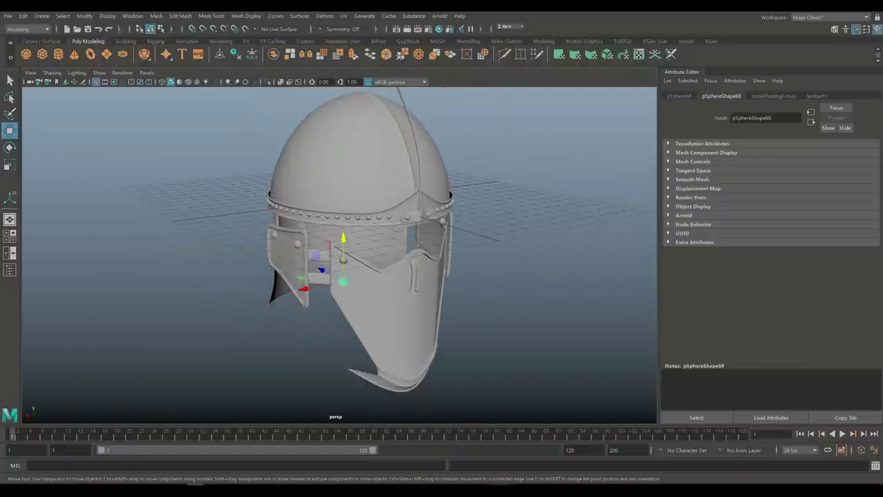
left_click_drag(345, 255, 397, 249, "alt")
scroll(345, 255, "up", 3)
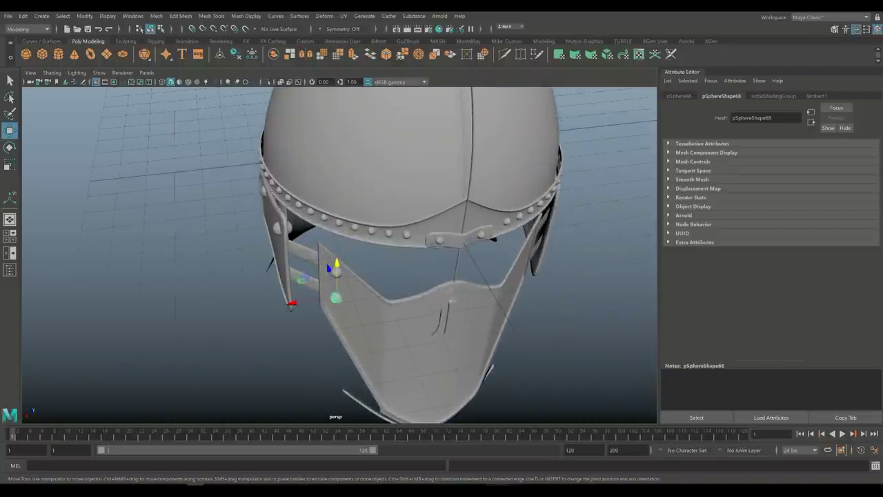
scroll(338, 276, "up", 2)
scroll(338, 276, "up", 2)
left_click(333, 290, "shift")
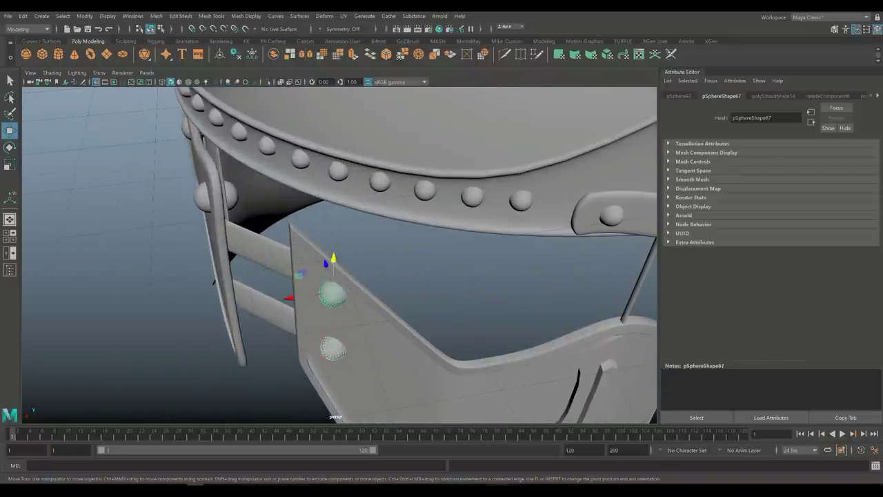
scroll(338, 255, "down", 4)
key("ctrl+d")
left_click_drag(292, 270, 410, 254)
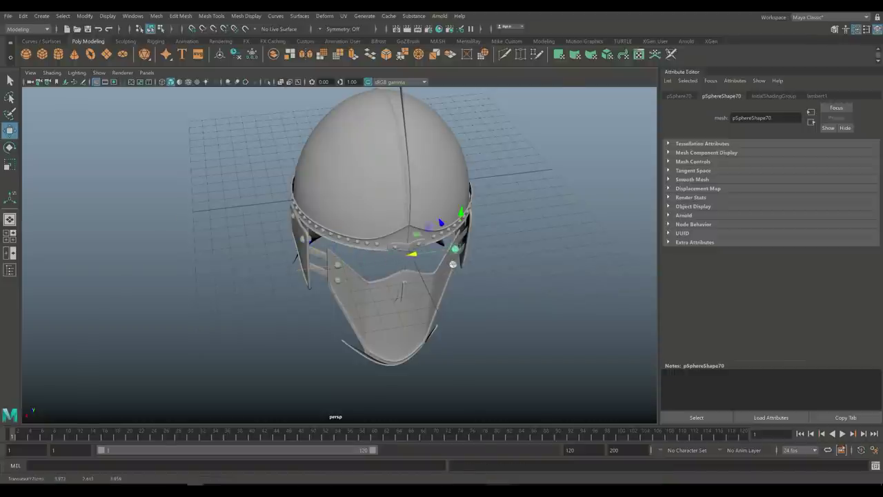
- Rotate the two copied rivets about the vertical axis and move them onto the guard's opposite edge beside the straps
key("f")
key("e")
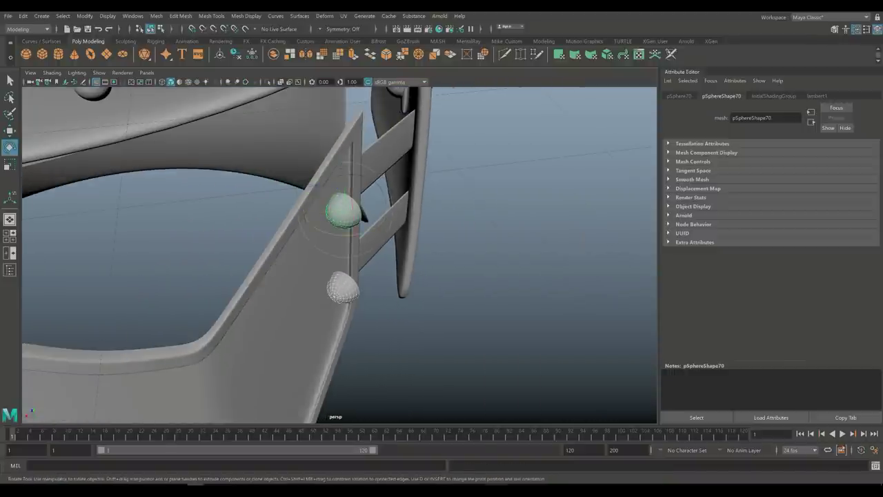
left_click_drag(365, 218, 365, 218)
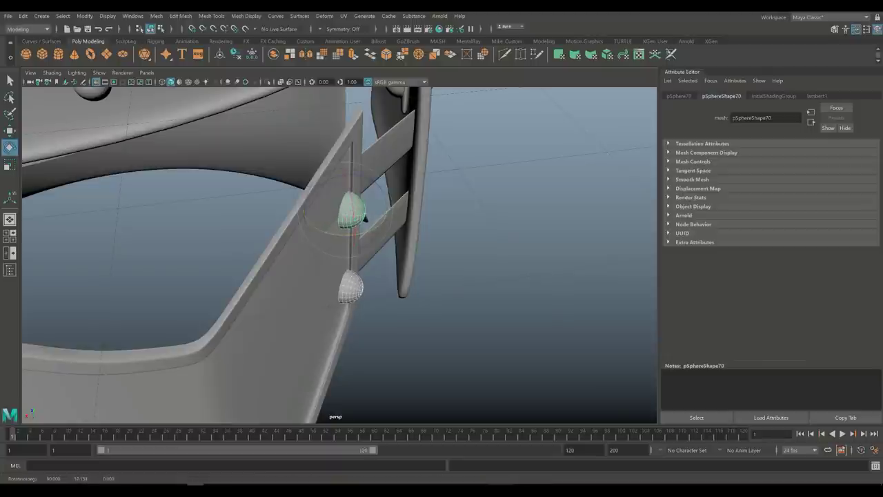
key("w")
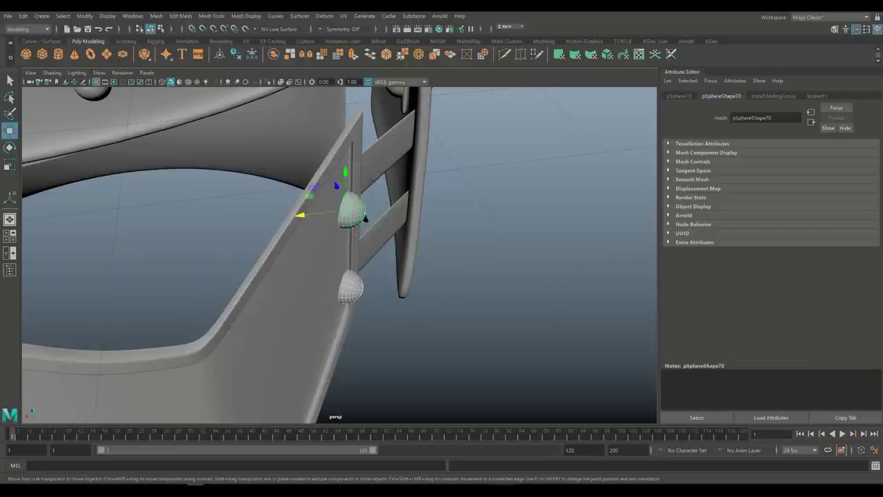
middle_click_drag(365, 218, 342, 207)
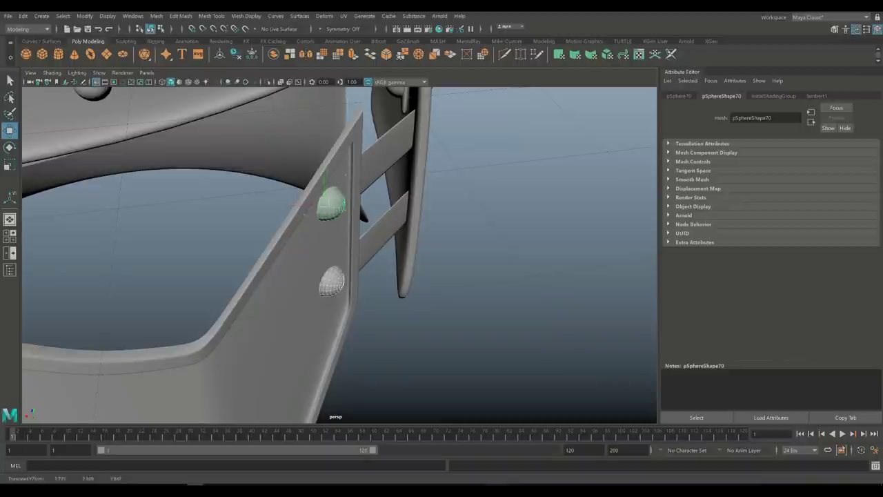
key("e")
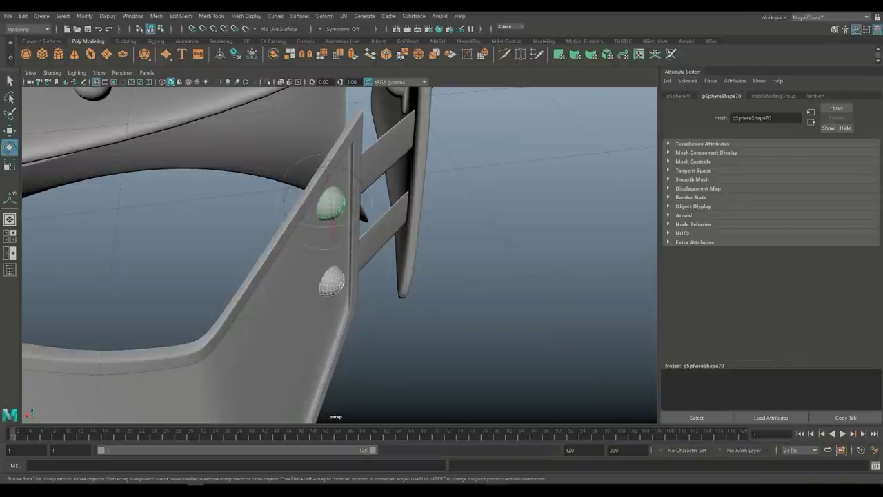
left_click_drag(331, 248, 303, 238, "alt")
- Select all the helmet parts and combine them into a single mesh
left_click(339, 249)
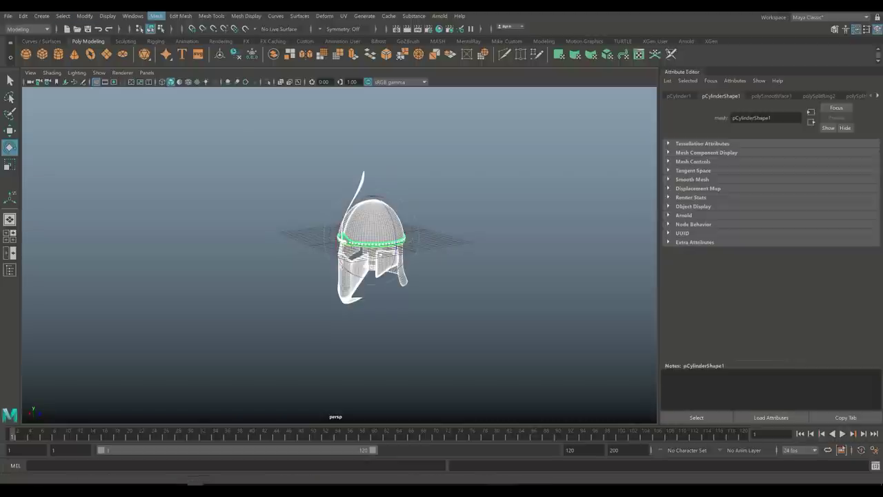
left_click(156, 15)
left_click(156, 16)
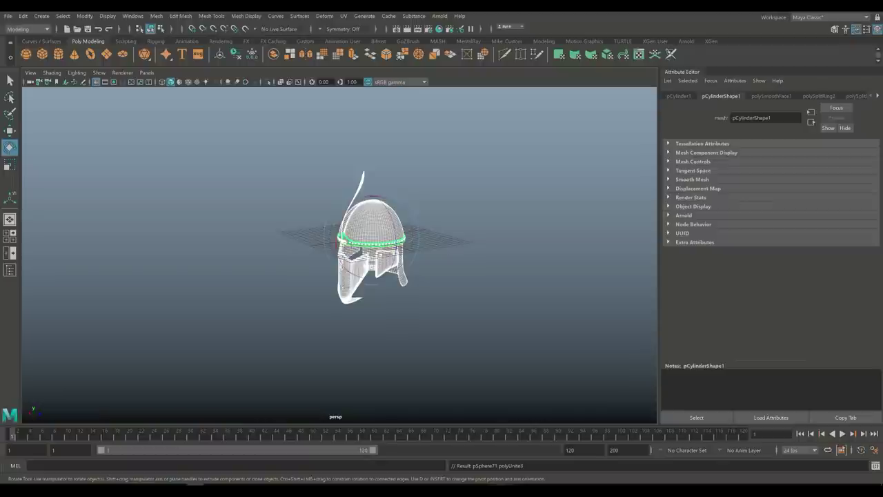
- Raise the combined helmet about 12.6 units along Y, above the grid
key("w")
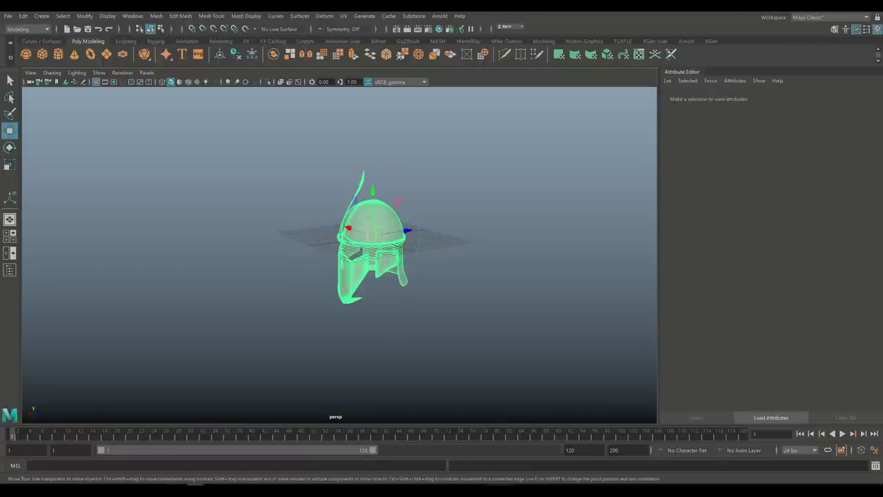
left_click_drag(372, 193, 373, 117)
left_click_drag(373, 207, 323, 217, "alt")
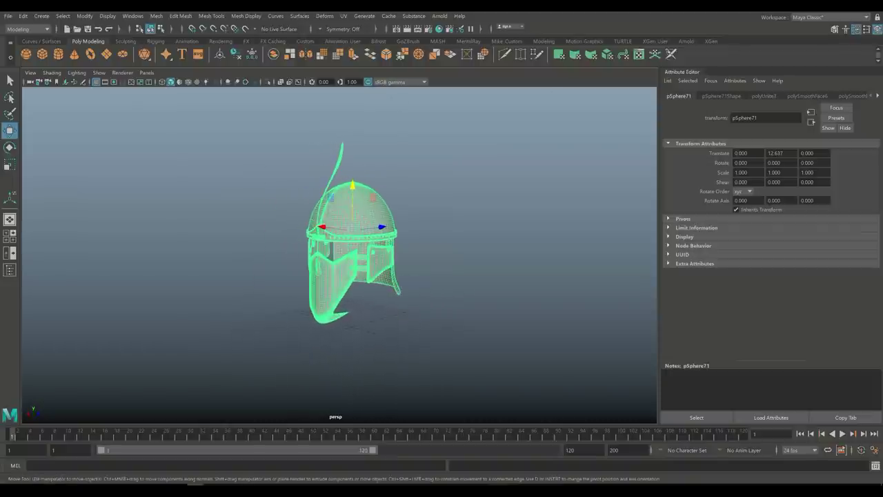